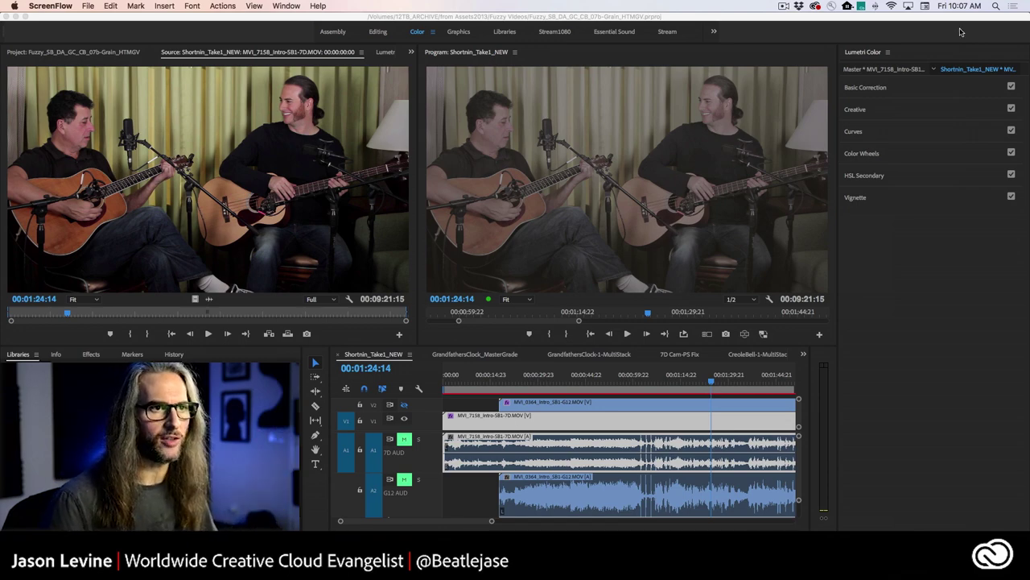
Step: In Lumetri Color, briefly expand Curves, then open the Creative section showing Look None at defaults
left_click(976, 52)
left_click(980, 55)
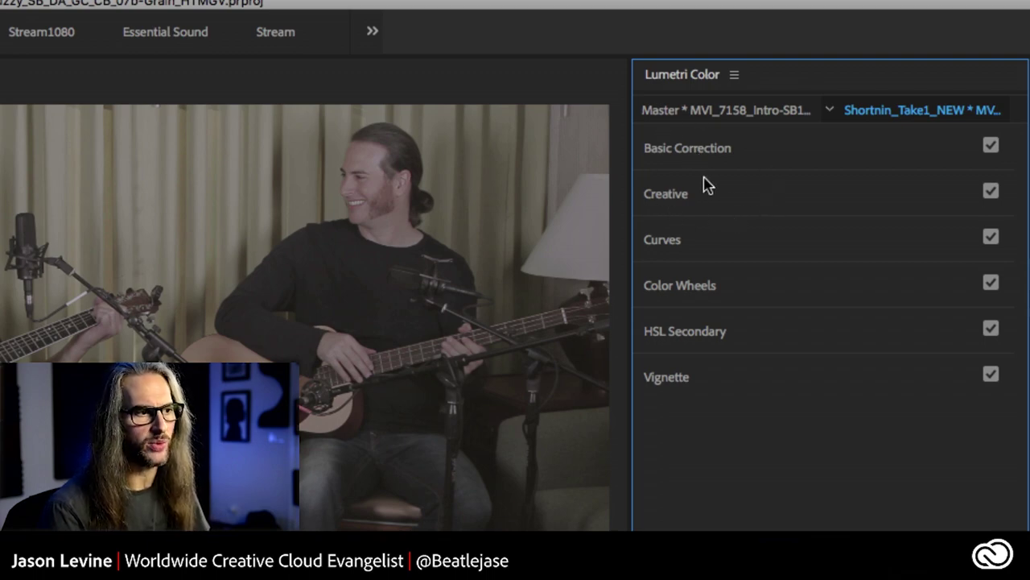
left_click(745, 243)
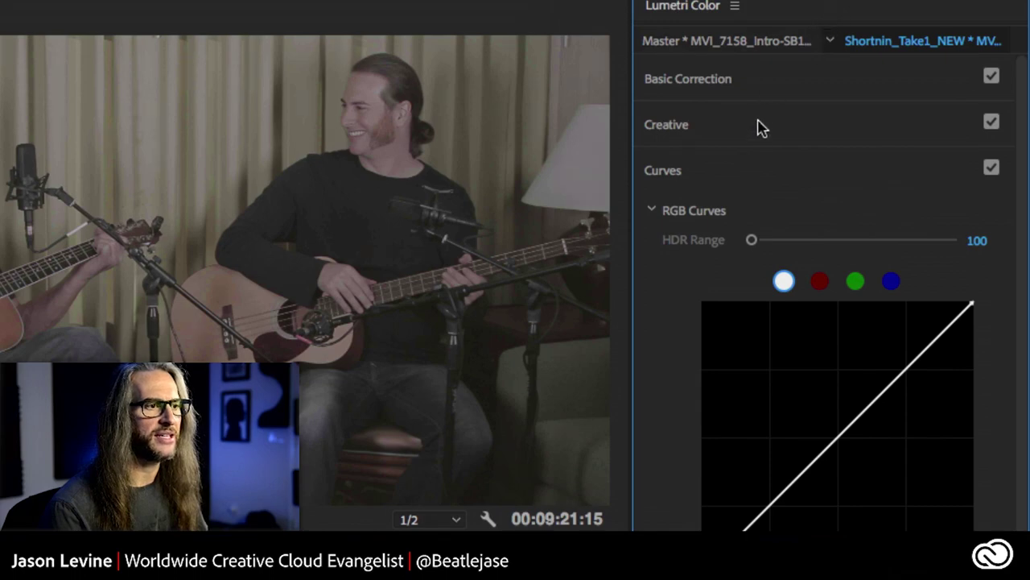
left_click(748, 187)
left_click(752, 306)
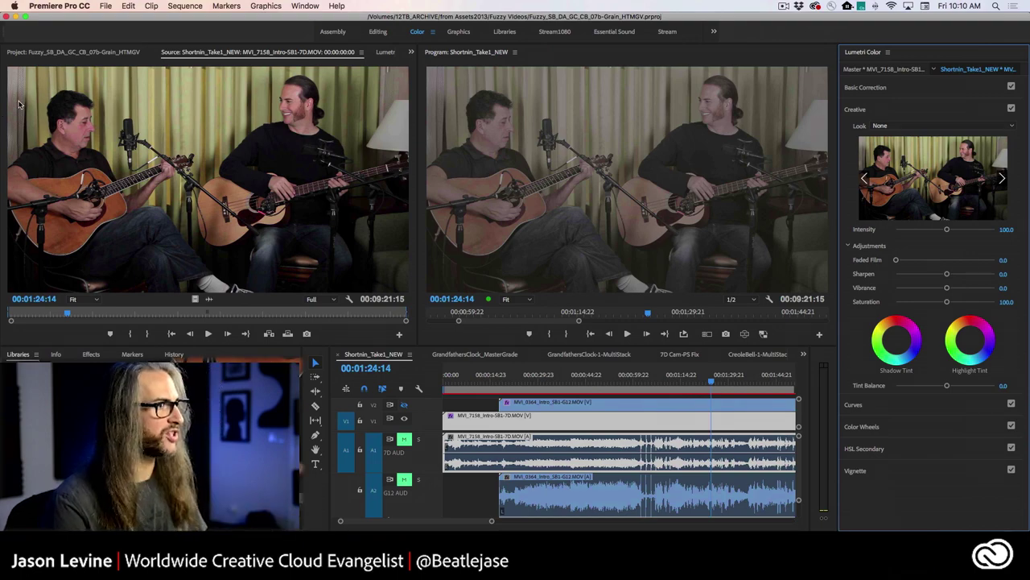
key("grave")
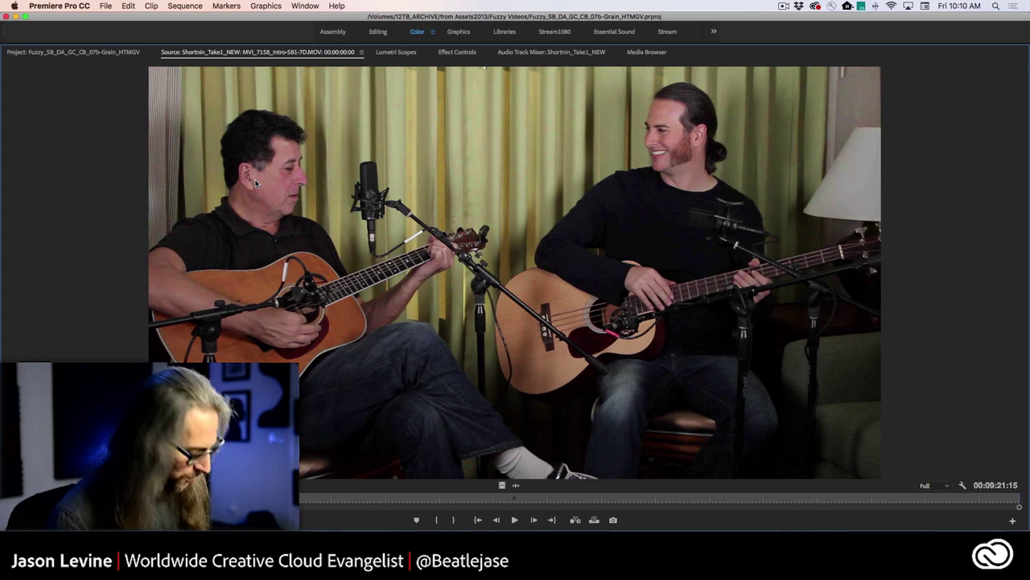
key("grave")
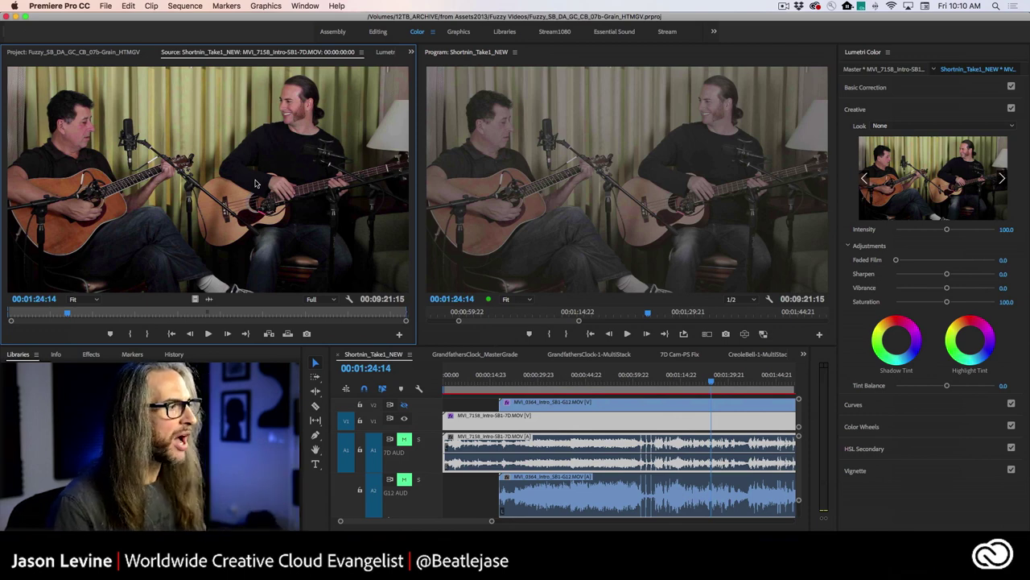
key("grave")
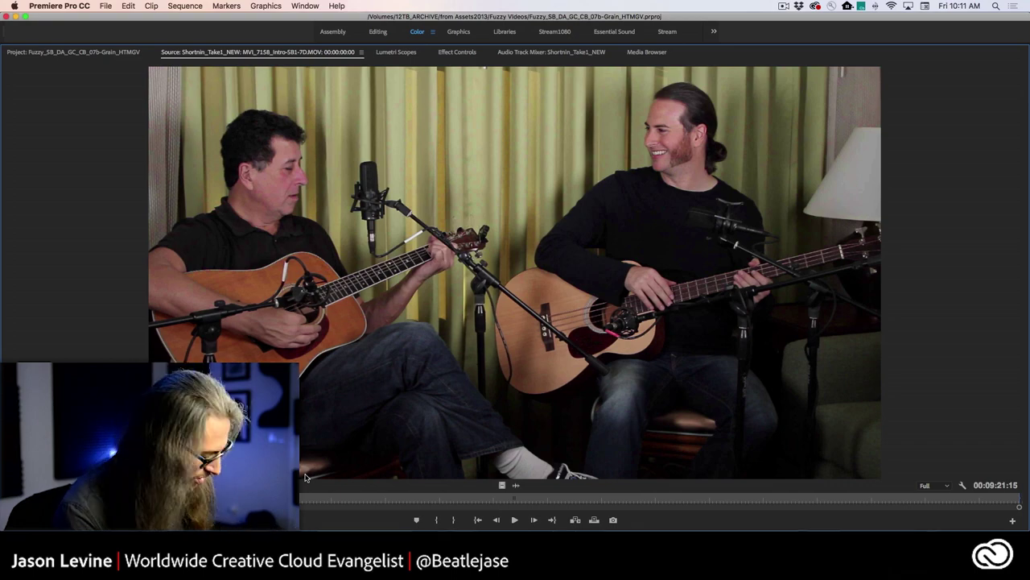
key("grave")
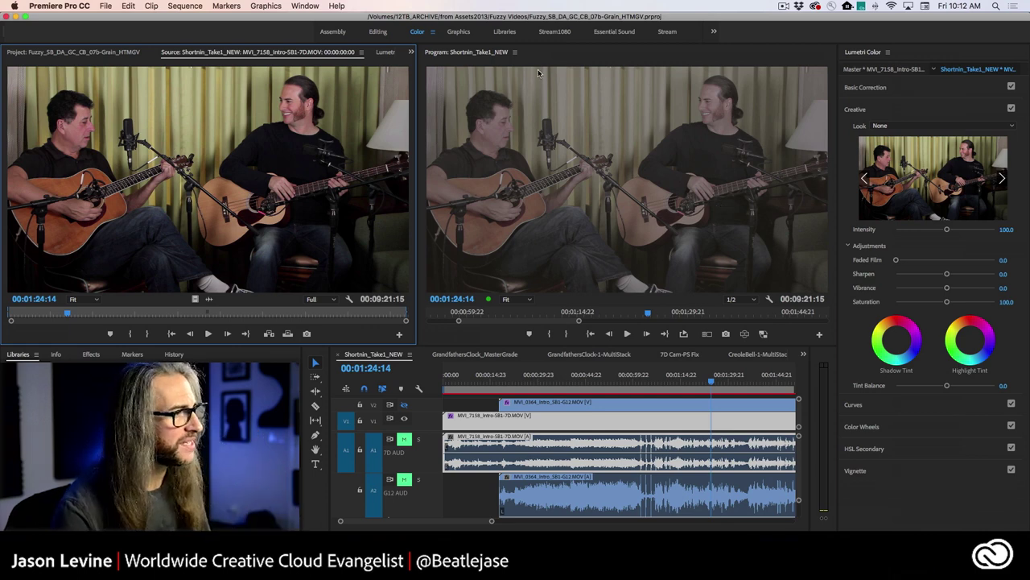
key("grave")
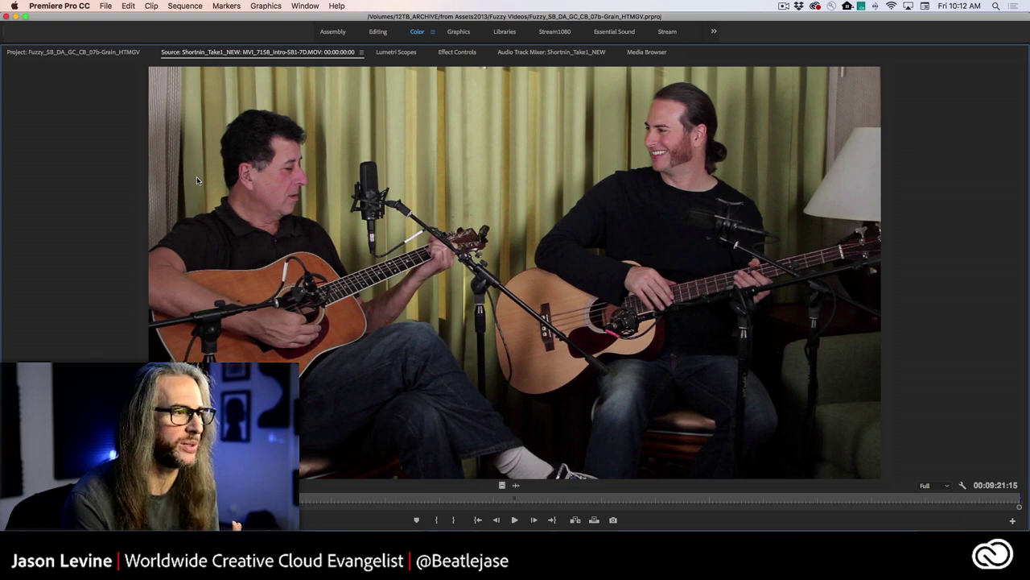
Step: Restore the full Color workspace and open Basic Correction's Input LUT list
key("grave")
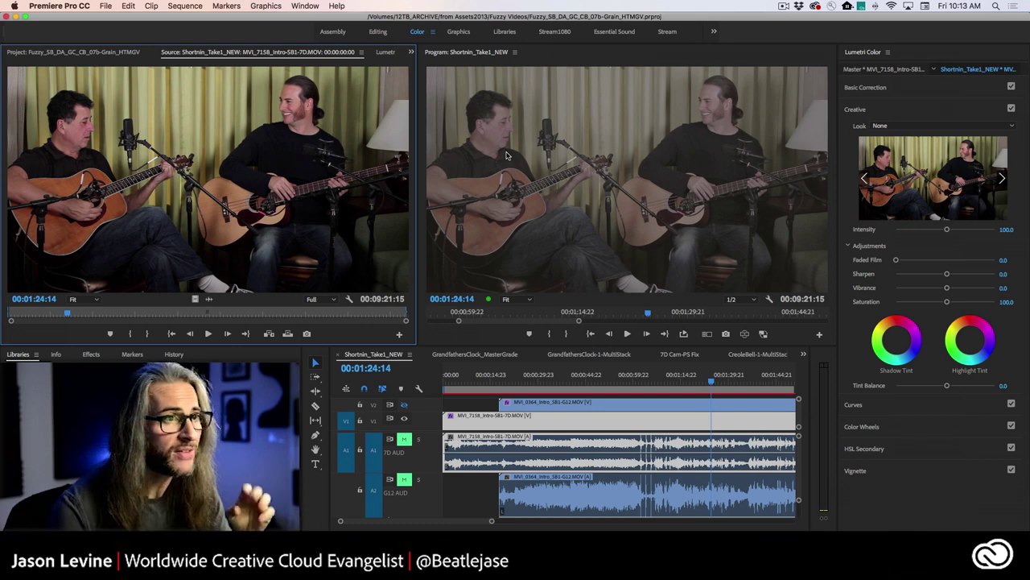
left_click(895, 92)
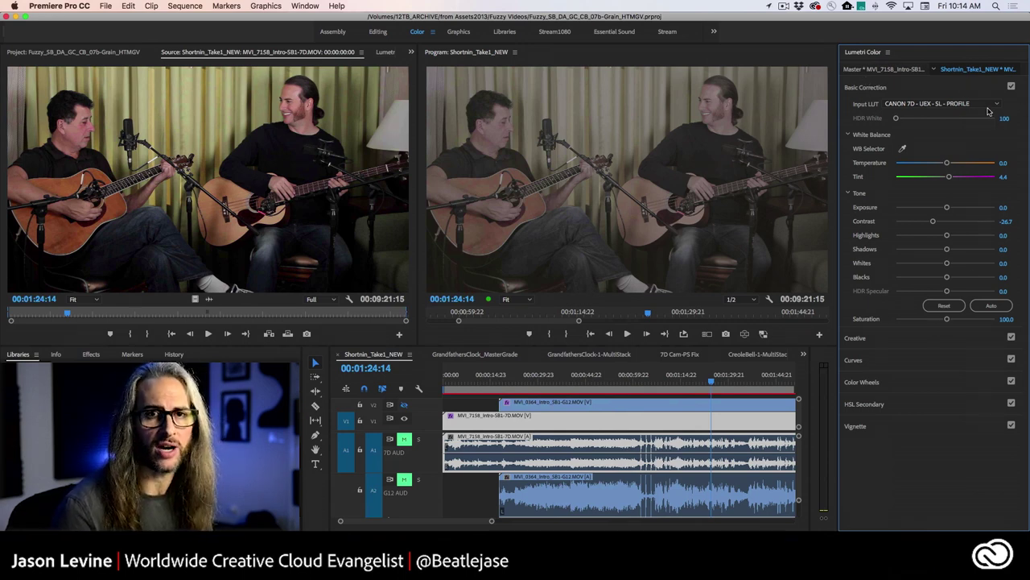
left_click(894, 338)
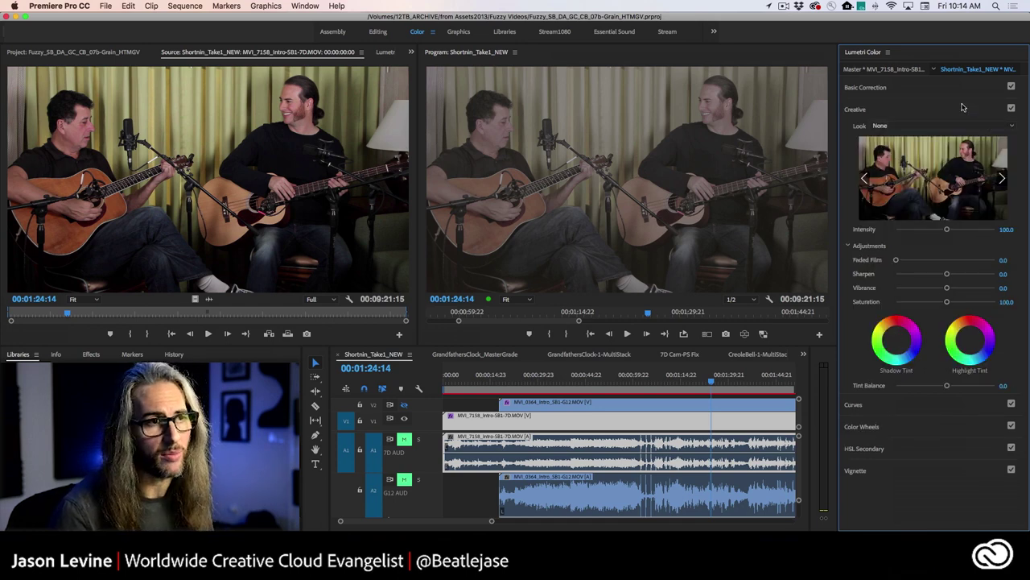
left_click(930, 88)
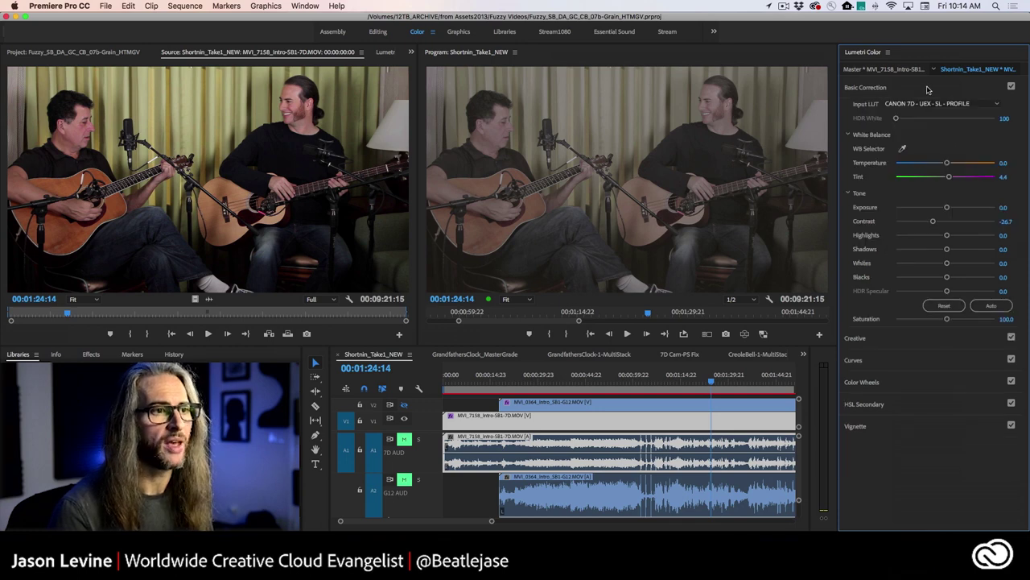
left_click(995, 107)
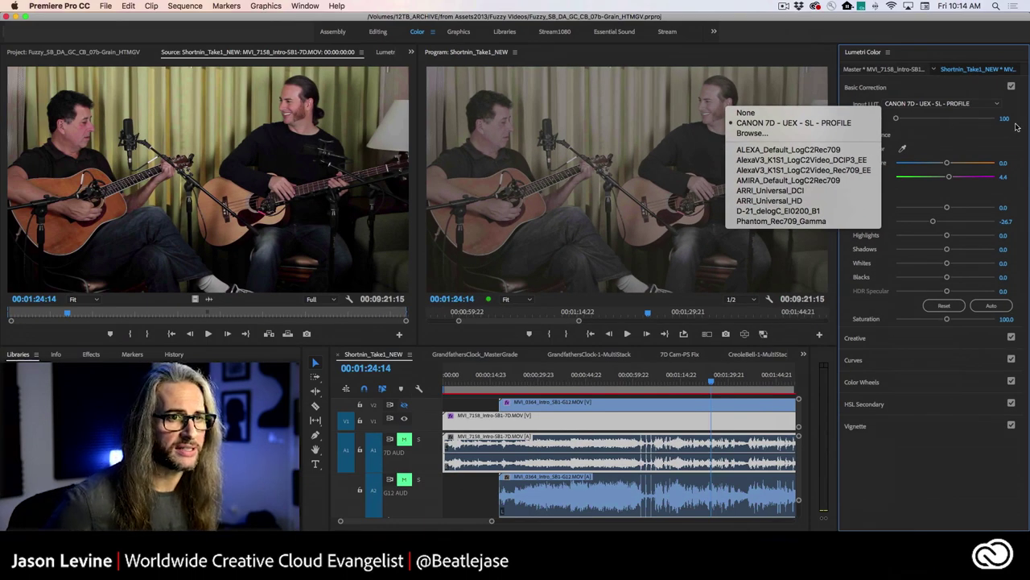
Step: Dismiss the Input LUT list, keeping CANON 7D - UEX - SL - PROFILE applied
left_click(1022, 103)
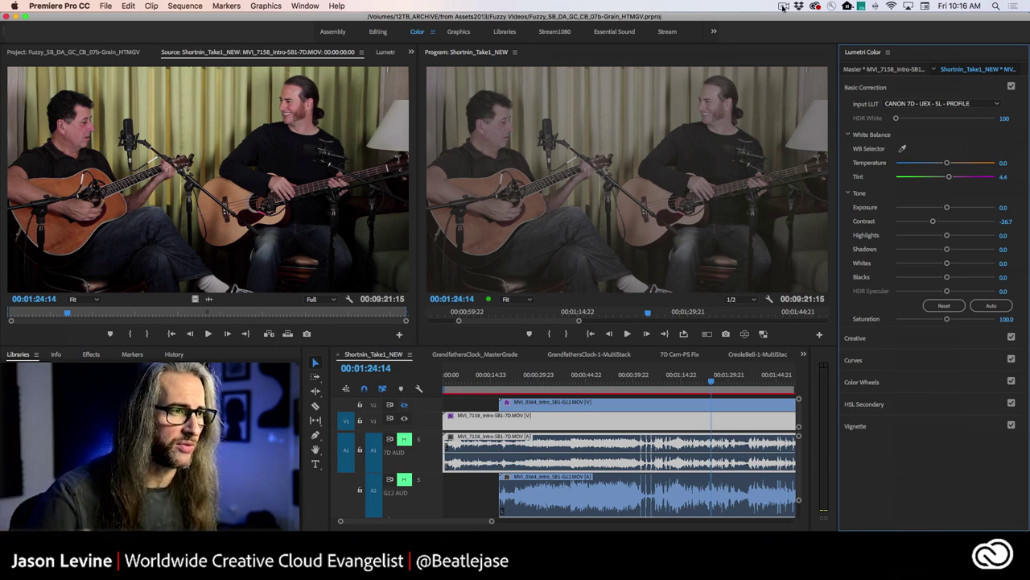
key("grave")
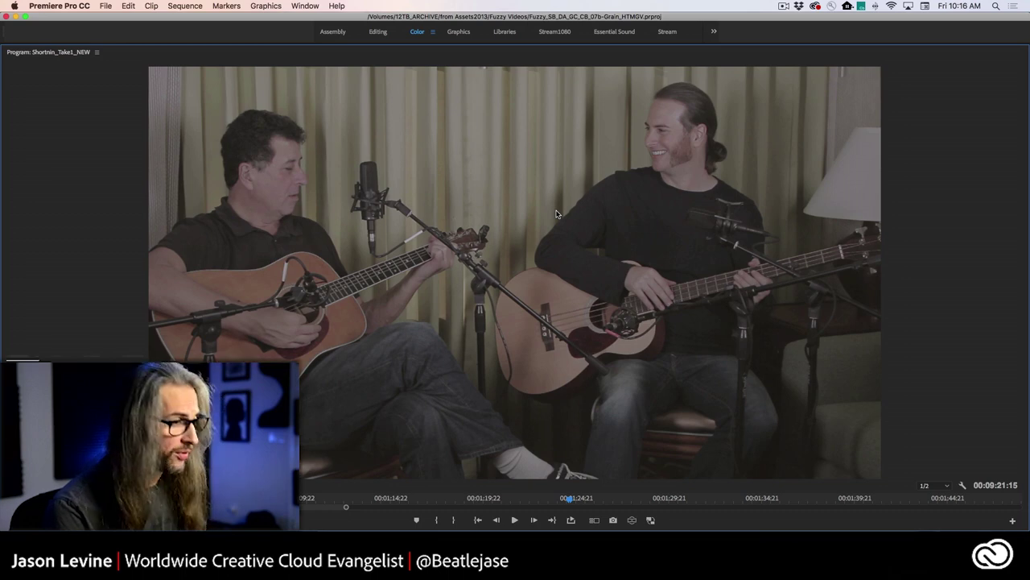
key("grave")
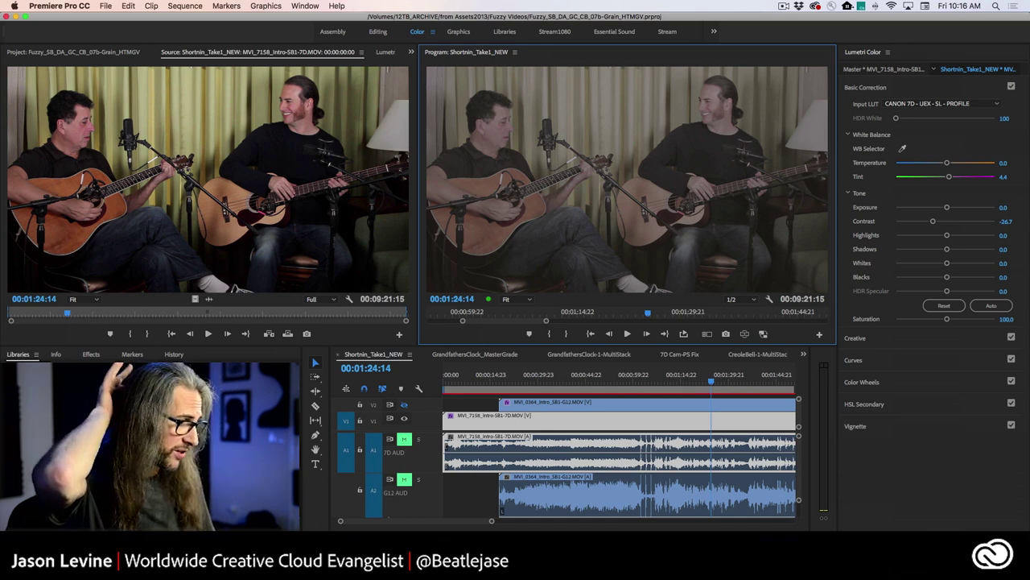
Step: Show Finder's Applications folder and the context menu for Adobe Premiere Pro CC 2018
key("super+alt+space")
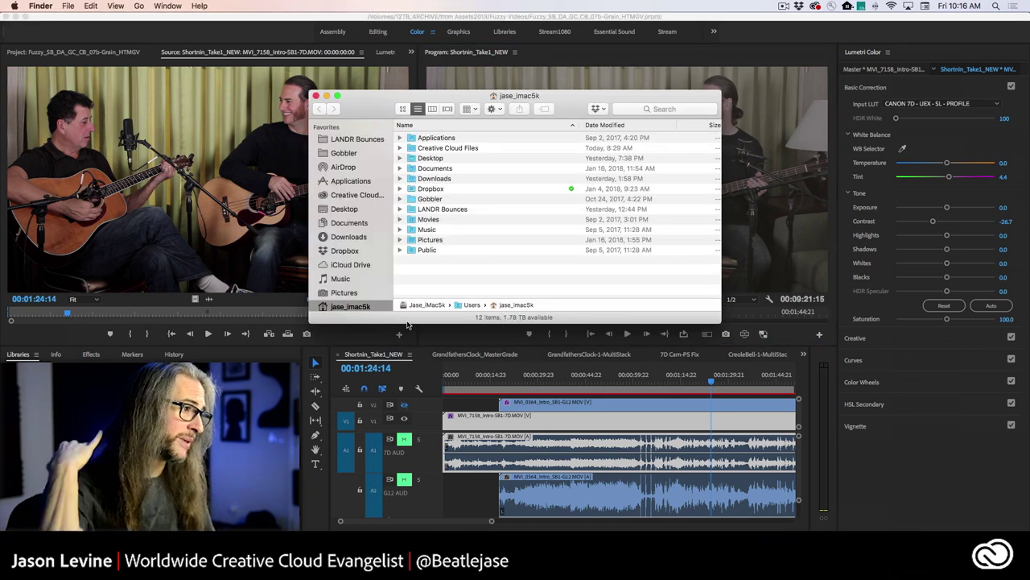
left_click(348, 182)
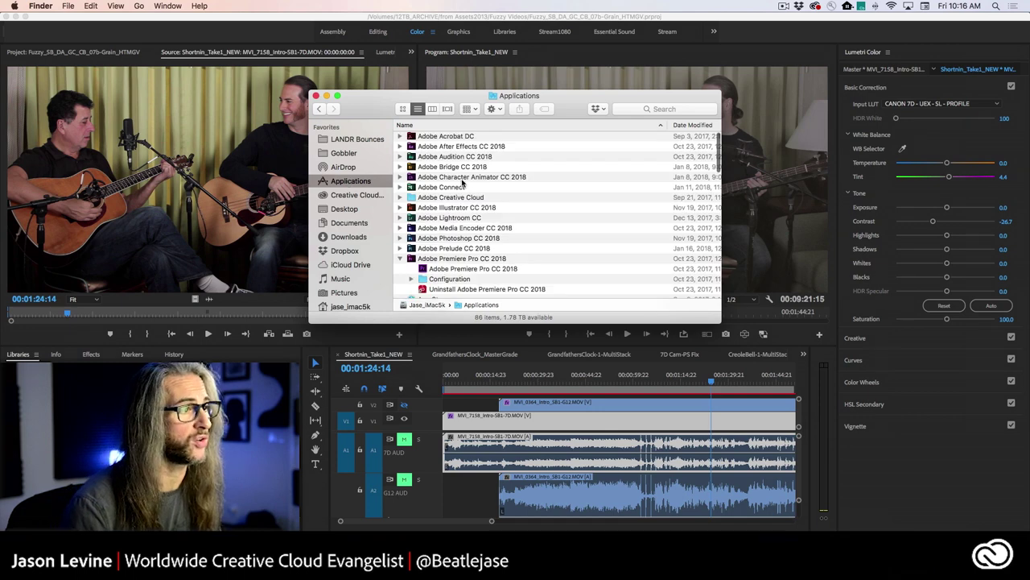
scroll(492, 262, "down", 5)
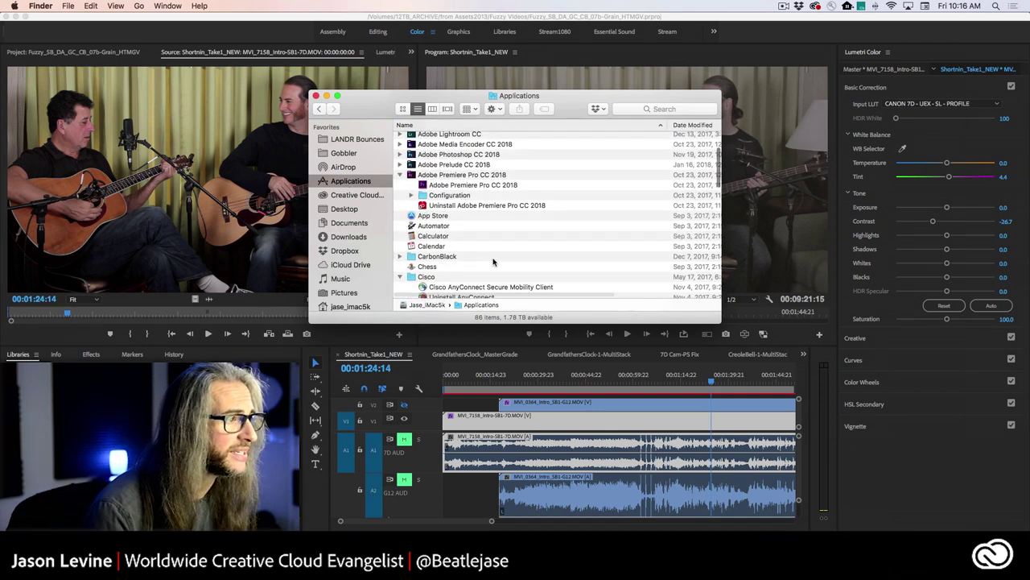
right_click(455, 182)
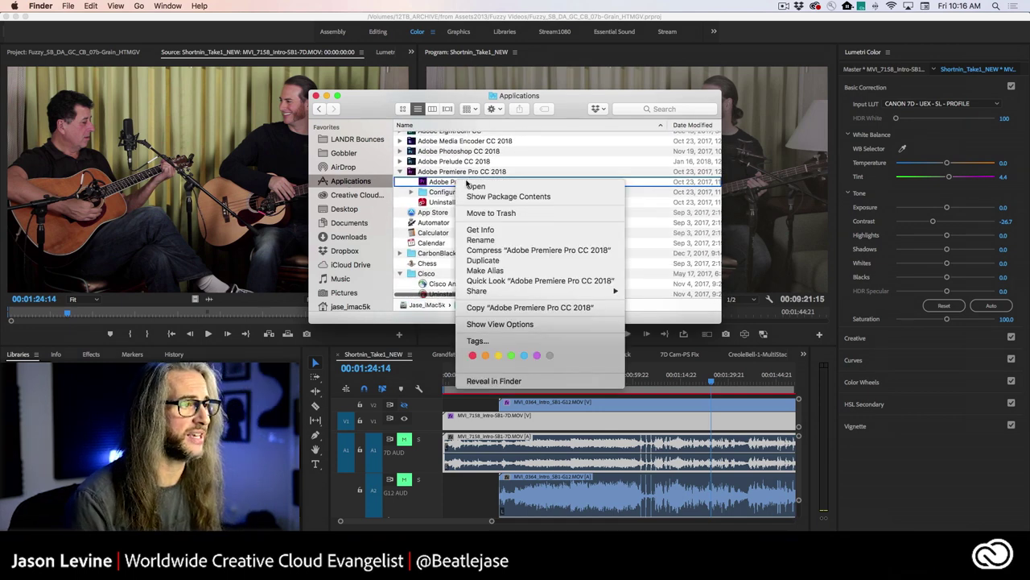
left_click(422, 183)
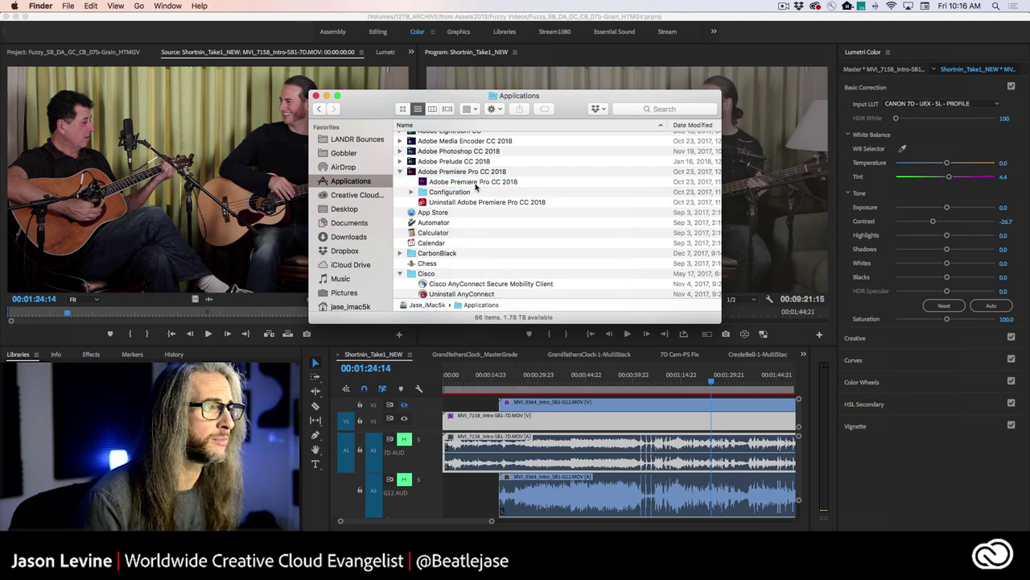
left_click(474, 185)
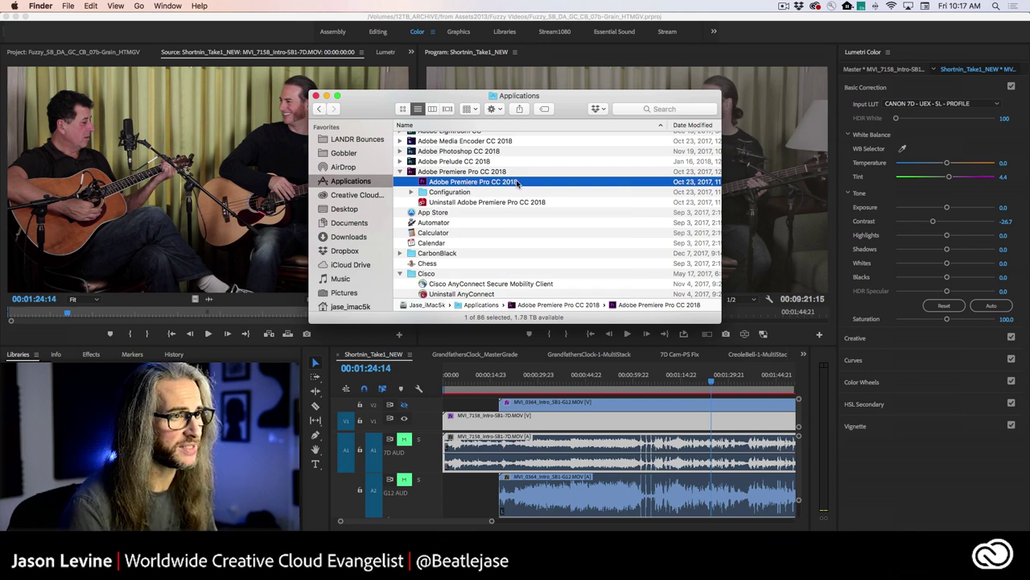
scroll(520, 184, "right", 5)
scroll(520, 184, "left", 5)
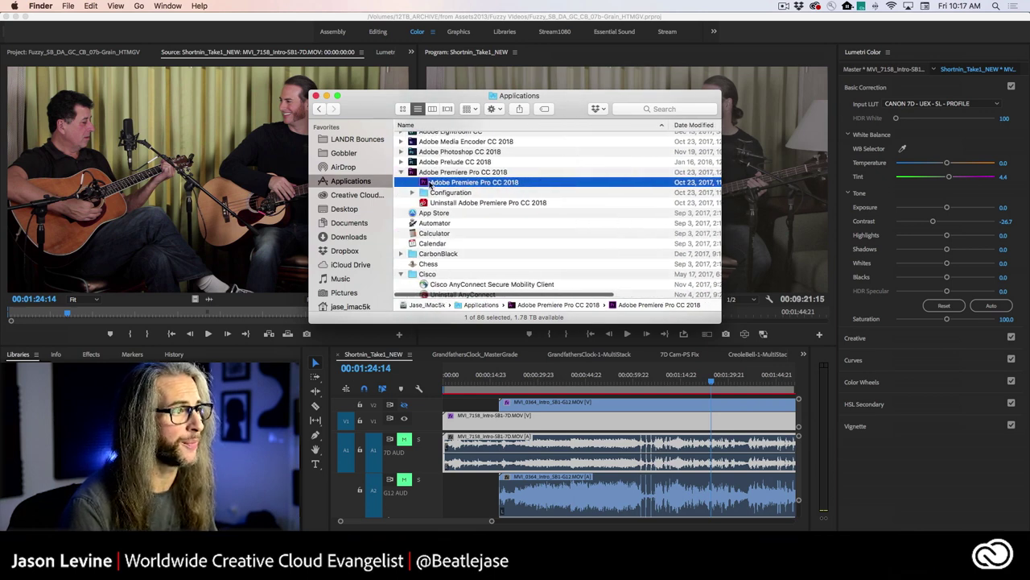
right_click(429, 185)
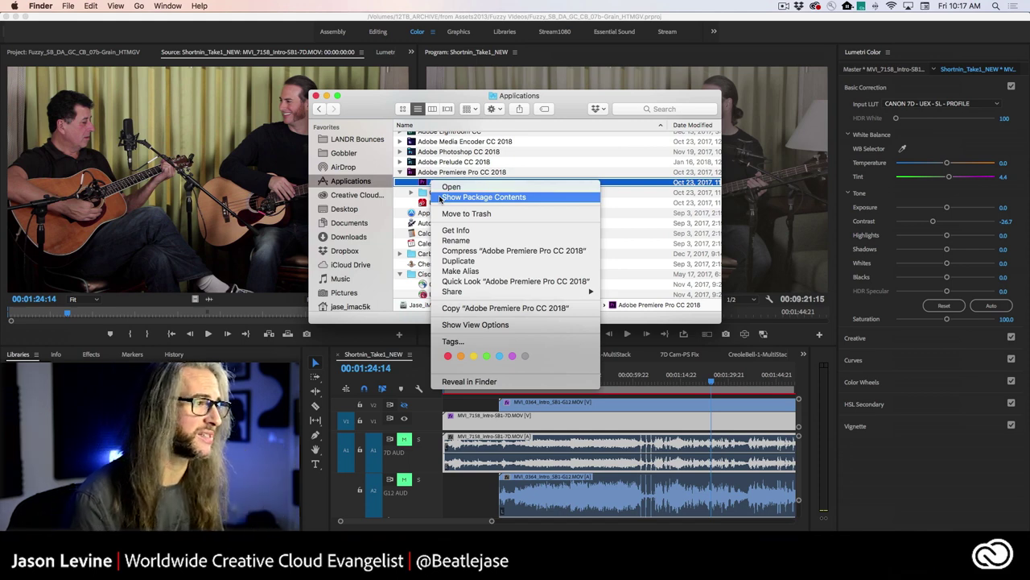
Step: Navigate inside the Premiere app package through Lumetri > LUTs into the Legacy folder
left_click(562, 197)
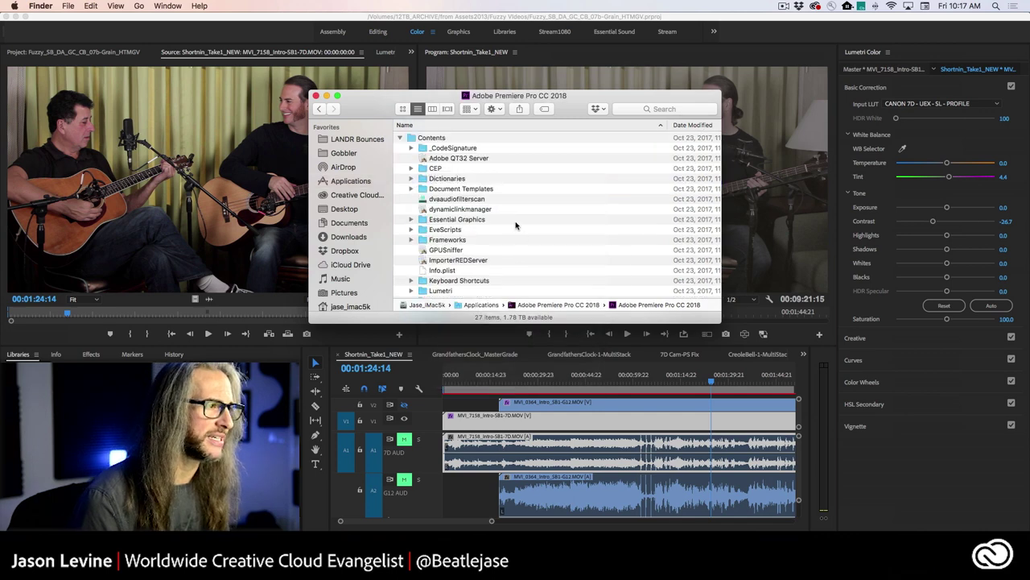
left_click(400, 137)
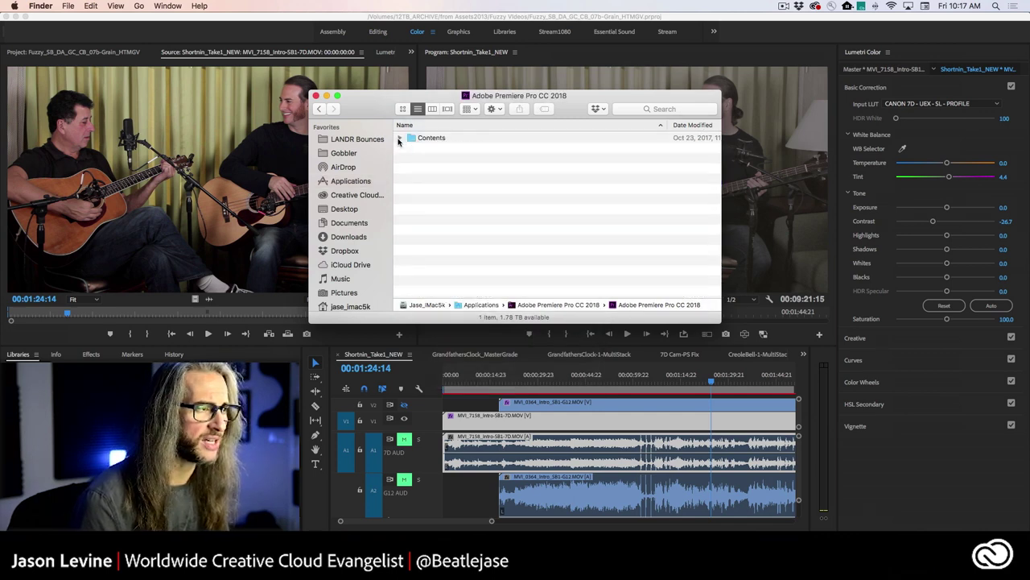
left_click(400, 138)
scroll(466, 232, "down", 2)
scroll(467, 232, "down", 3)
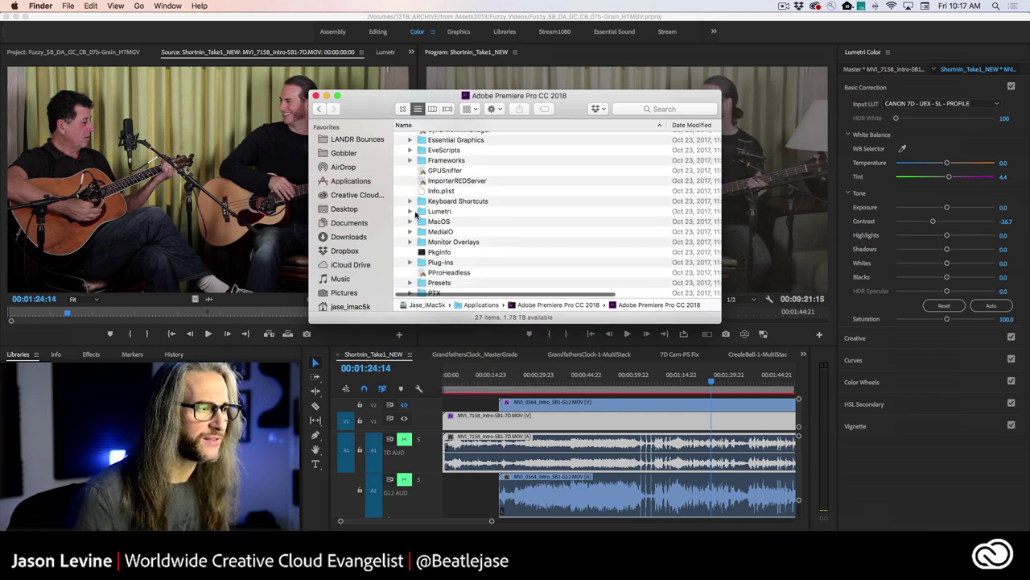
double_click(419, 211)
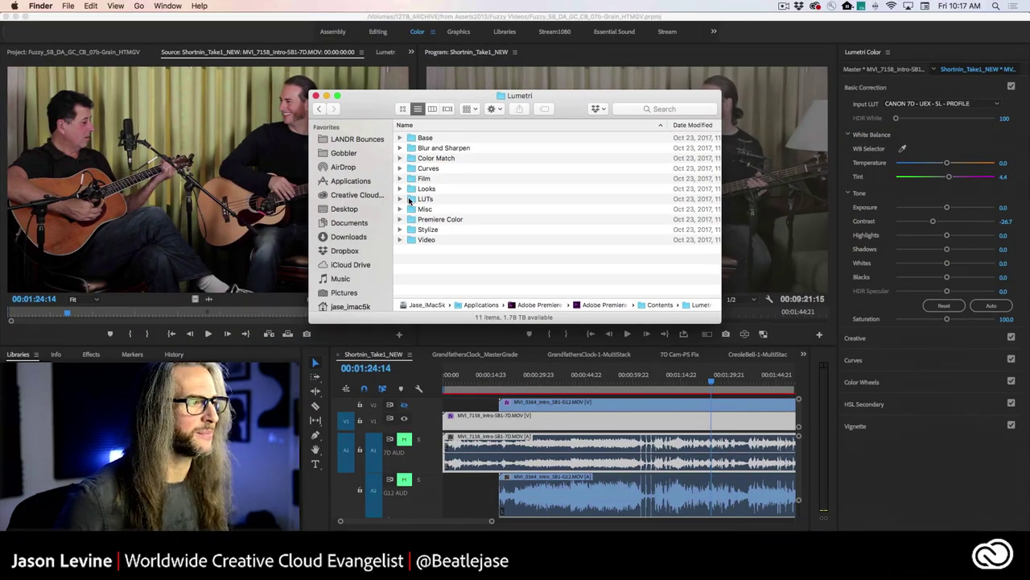
left_click(421, 200)
left_click(403, 198)
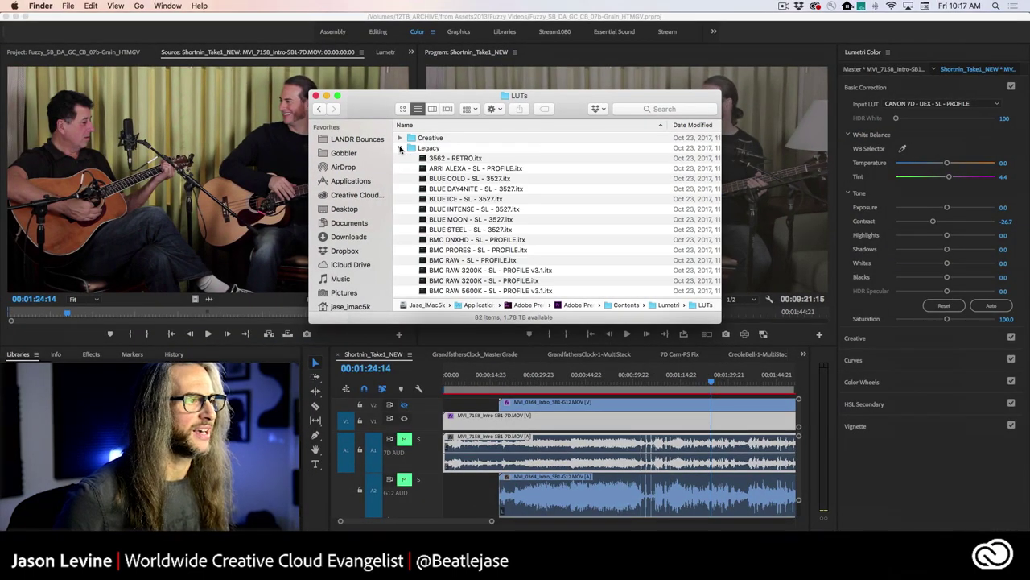
key("cmd+Down")
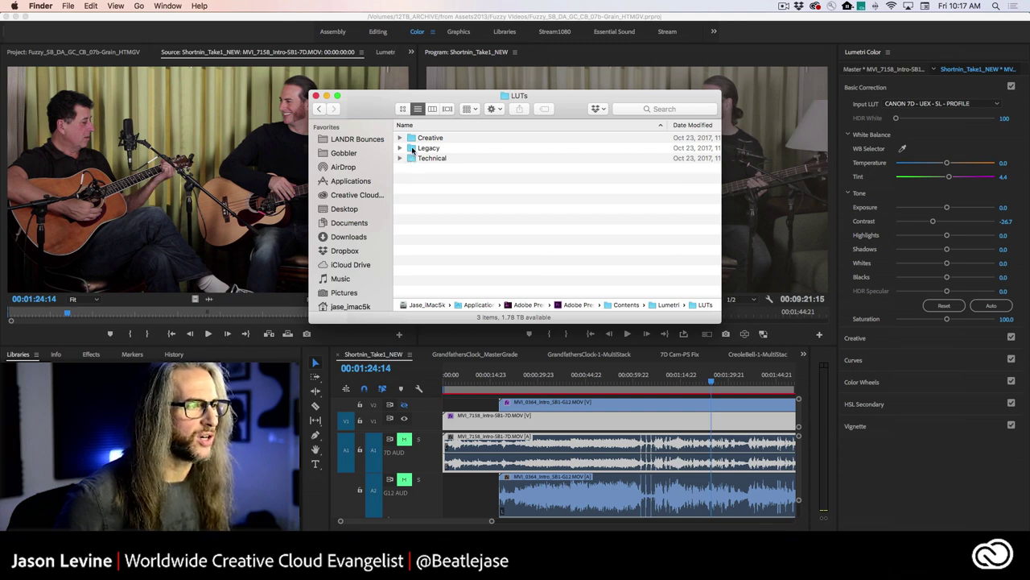
double_click(412, 149)
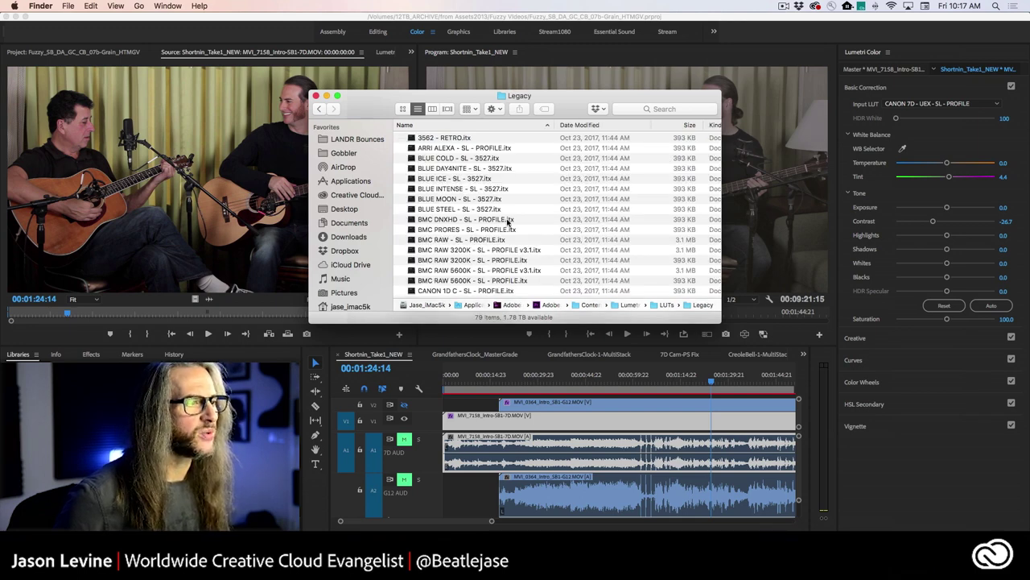
Step: Browse the Canon profile LUTs, from CANON 1D C through the 7D, C300 and C500 files
scroll(508, 224, "down", 3)
scroll(508, 224, "down", 4)
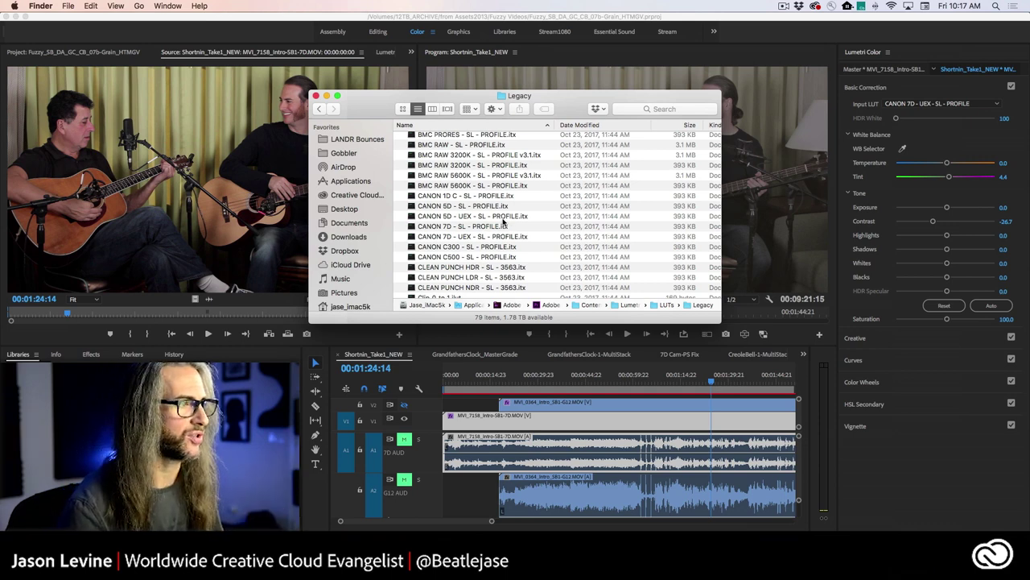
left_click(446, 198)
key("Down")
key("Down")
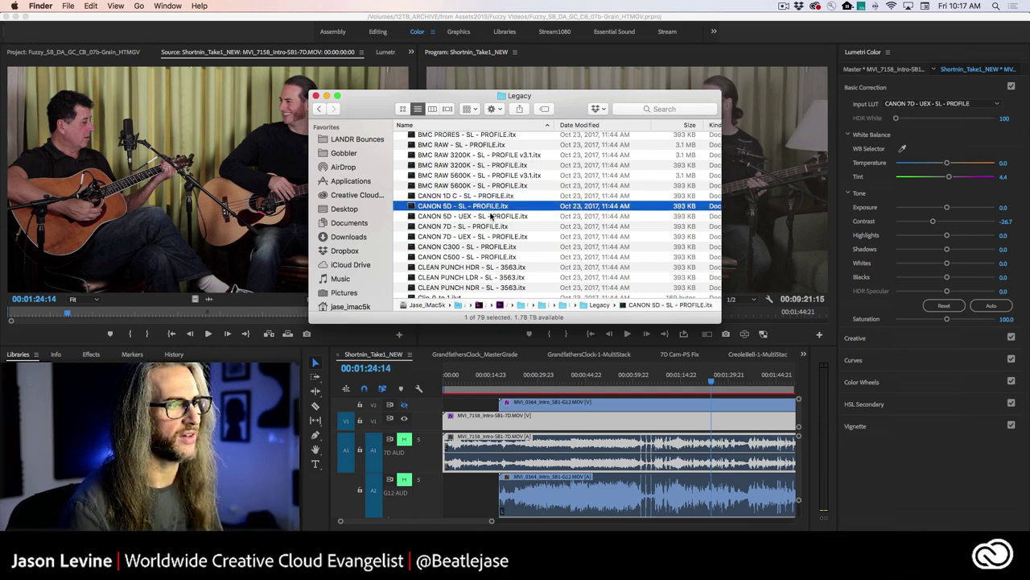
key("Down")
key("Down")
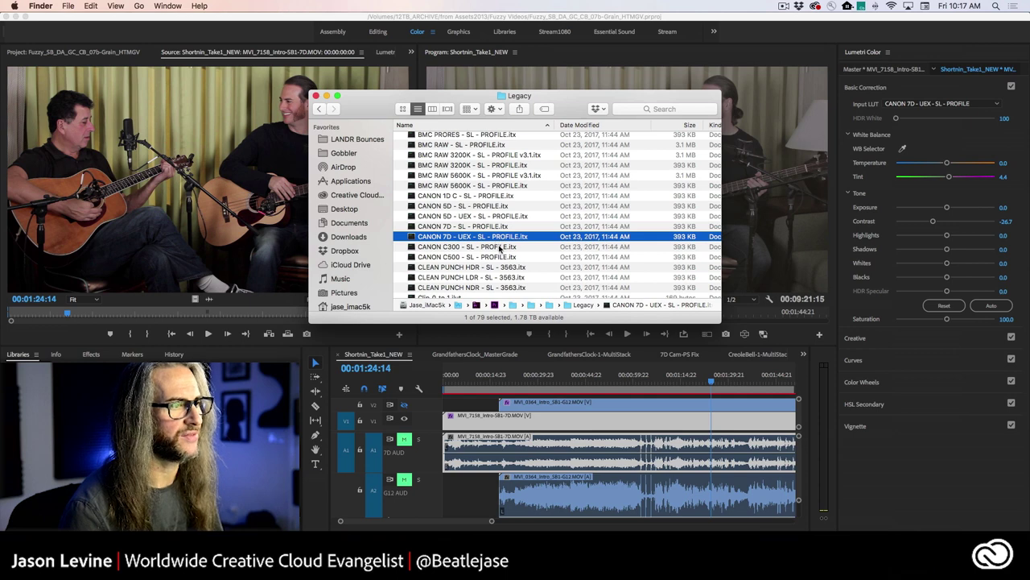
scroll(499, 247, "down", 2)
scroll(499, 248, "down", 2)
key("Down")
key("Down")
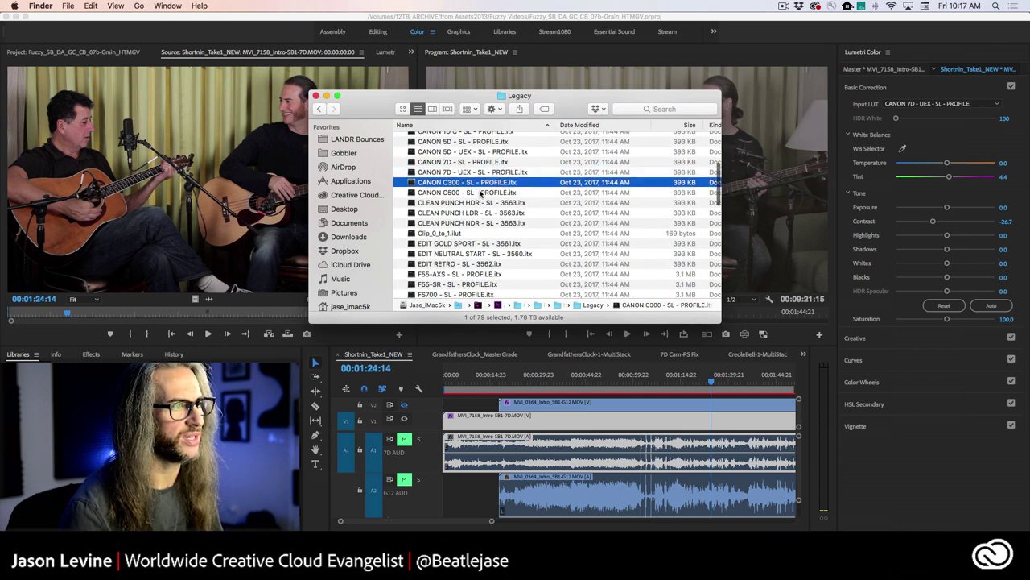
scroll(509, 202, "up", 3)
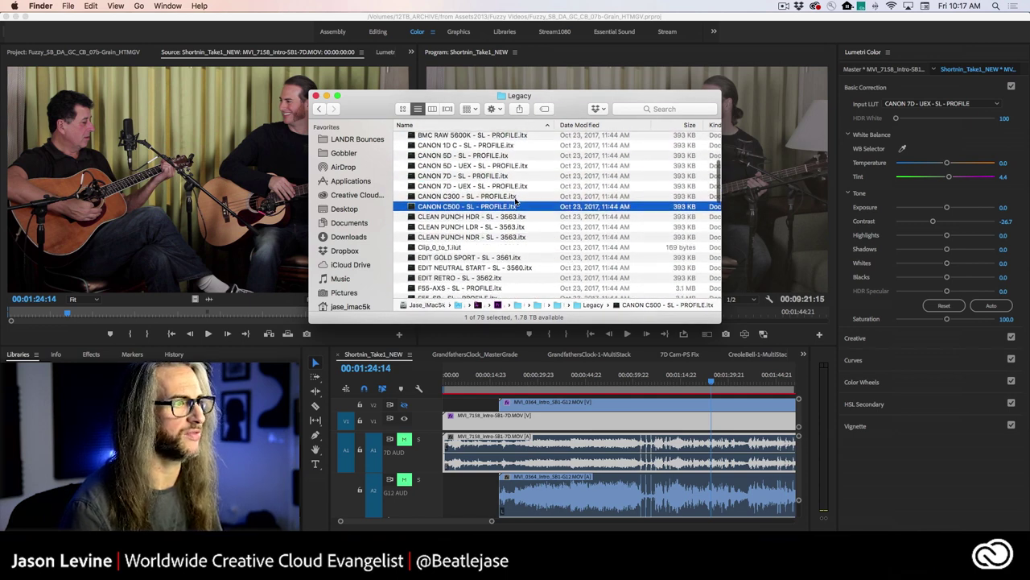
scroll(515, 202, "down", 5)
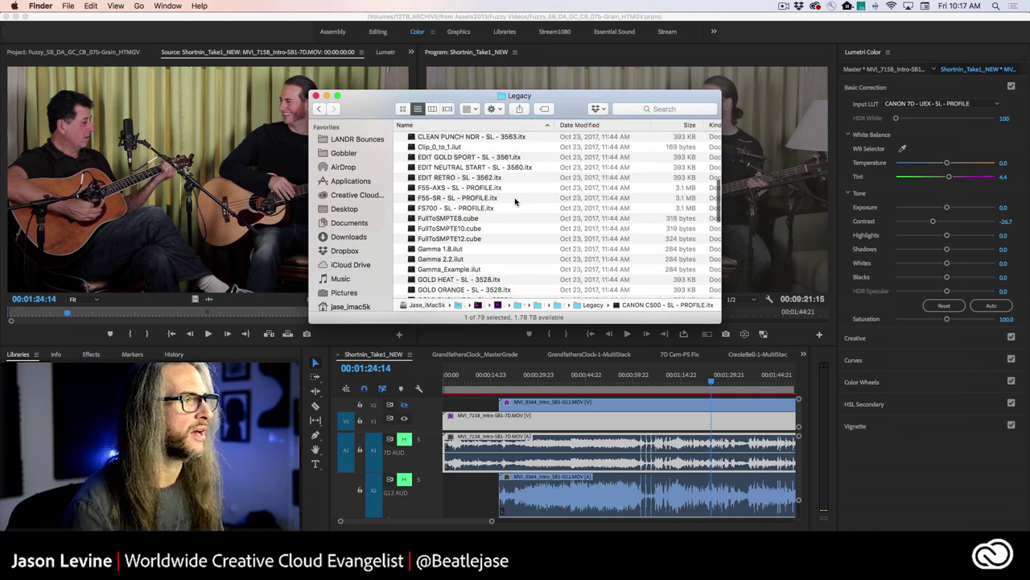
scroll(515, 202, "up", 1)
Step: Browse the FS700, F55-SR, F55-AXS, NIKON D800, SLOG2, SLOG3 and UNIVERSAL profile LUTs
left_click(460, 214)
left_click(457, 203)
left_click(456, 196)
scroll(495, 227, "down", 5)
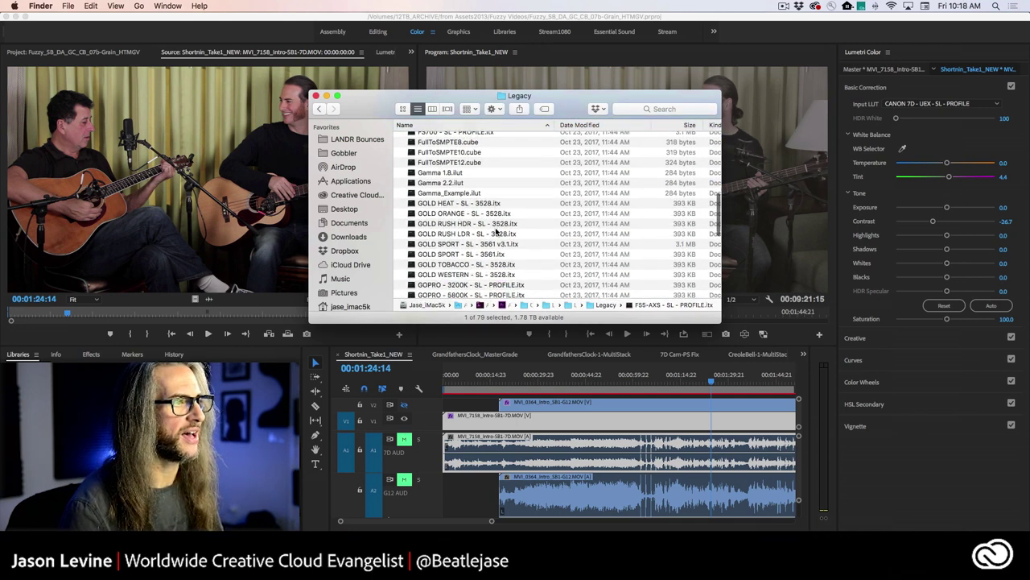
scroll(451, 185, "left", 2)
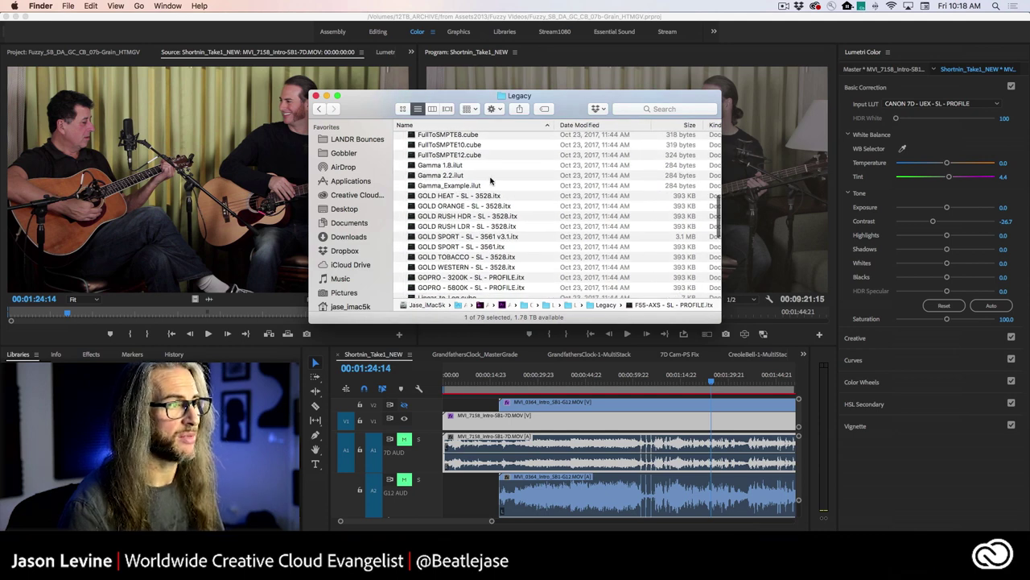
scroll(490, 181, "down", 8)
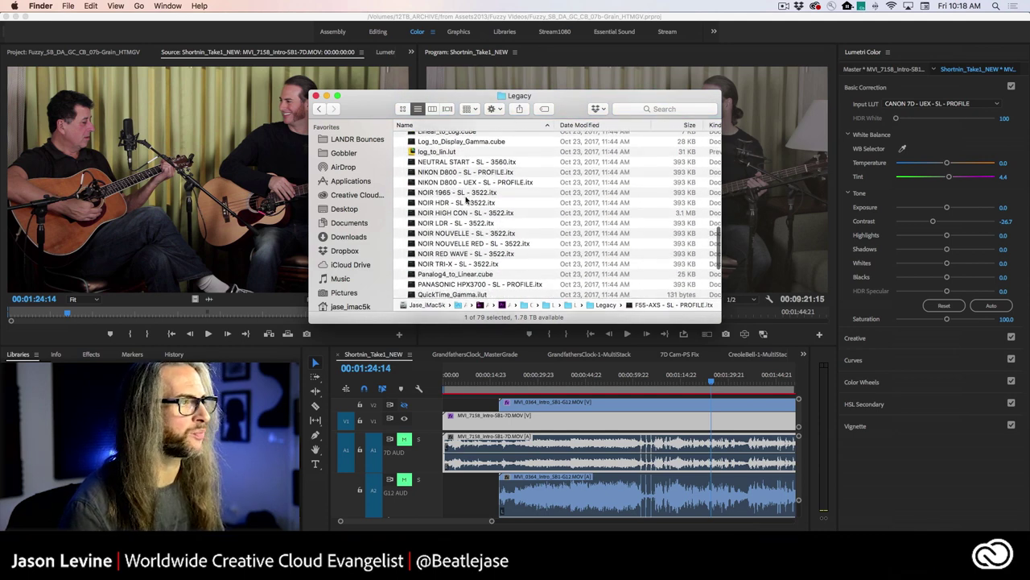
left_click(452, 172)
left_click(462, 183)
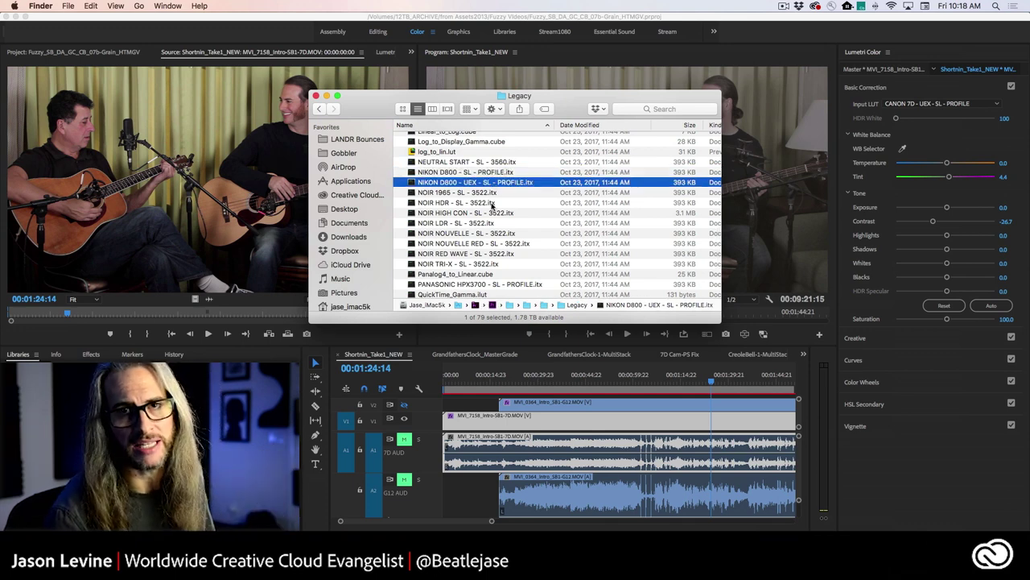
scroll(504, 239, "down", 1)
scroll(504, 239, "down", 5)
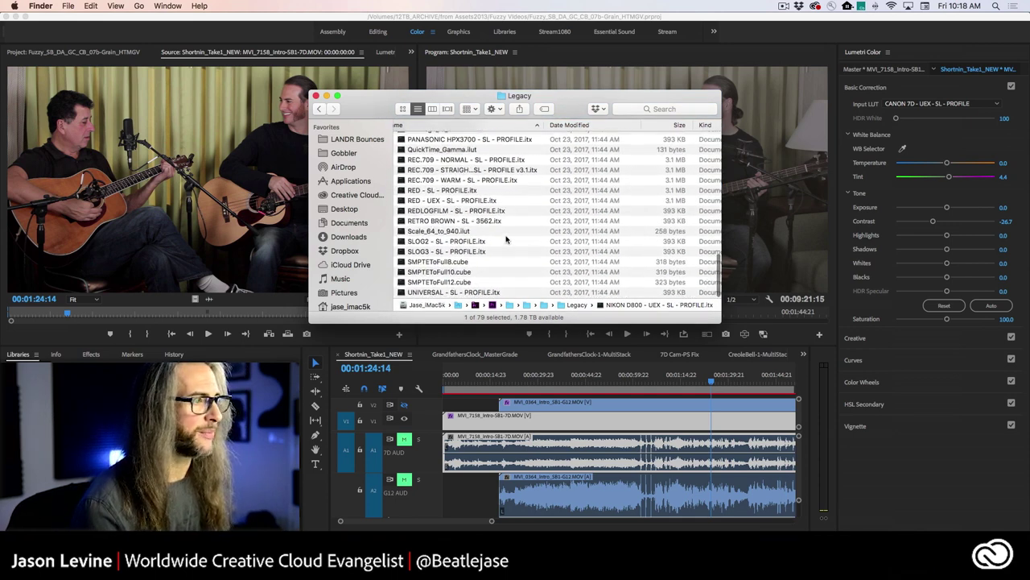
scroll(475, 209, "left", 1)
left_click(447, 243)
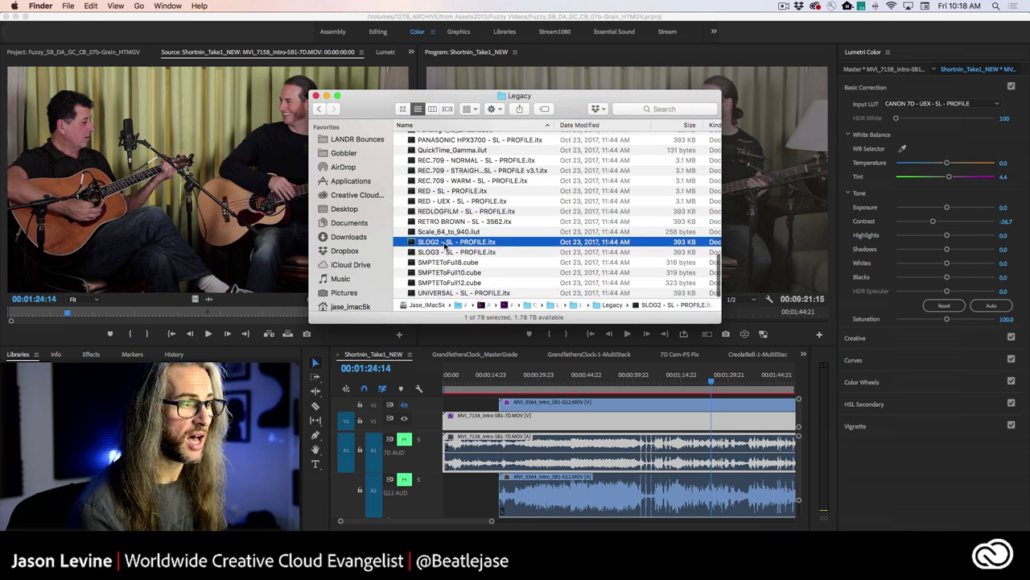
left_click(483, 253)
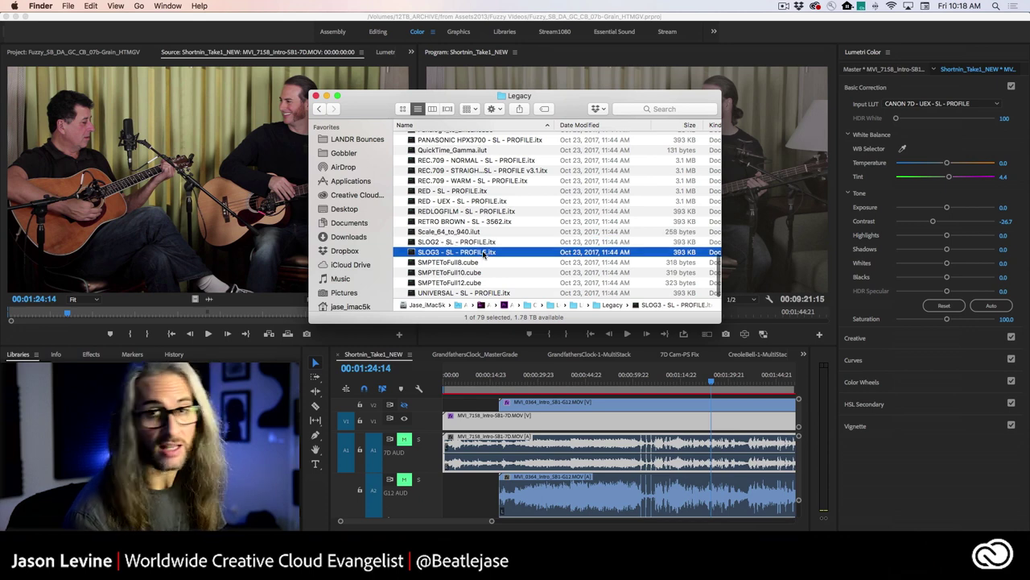
left_click(437, 293)
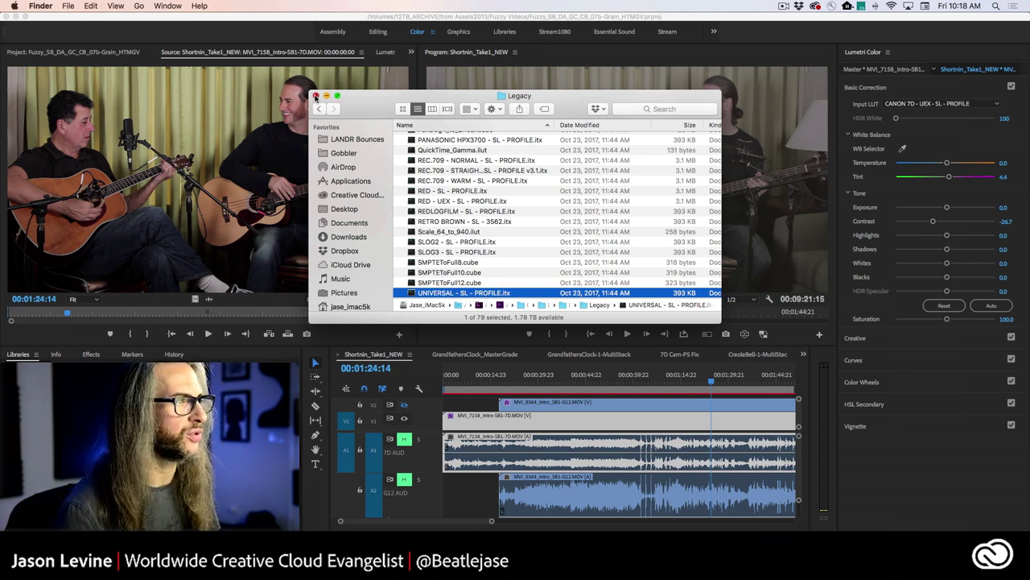
scroll(474, 190, "up", 15)
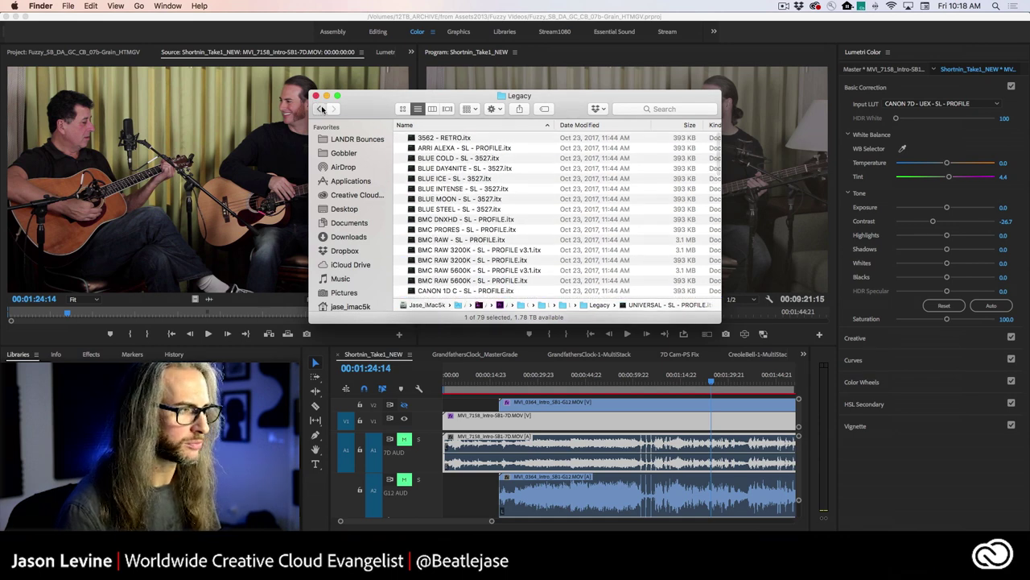
Step: Back in LUTs, check the Technical cube LUTs, then select CANON 7D - UEX - SL - PROFILE.itx in Legacy
left_click(321, 109)
left_click(400, 158)
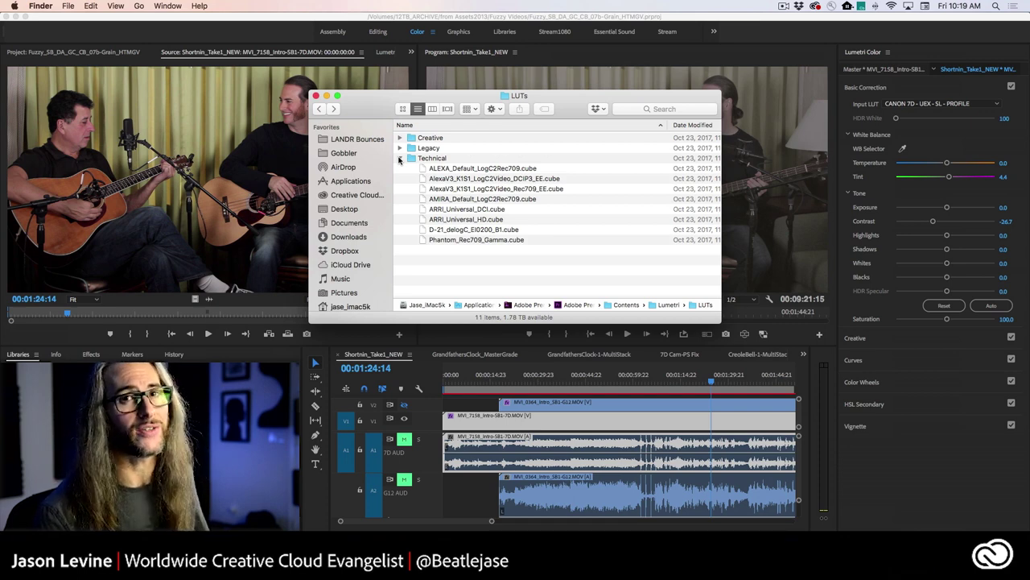
left_click(399, 158)
left_click(400, 148)
scroll(474, 254, "down", 5)
scroll(474, 254, "down", 3)
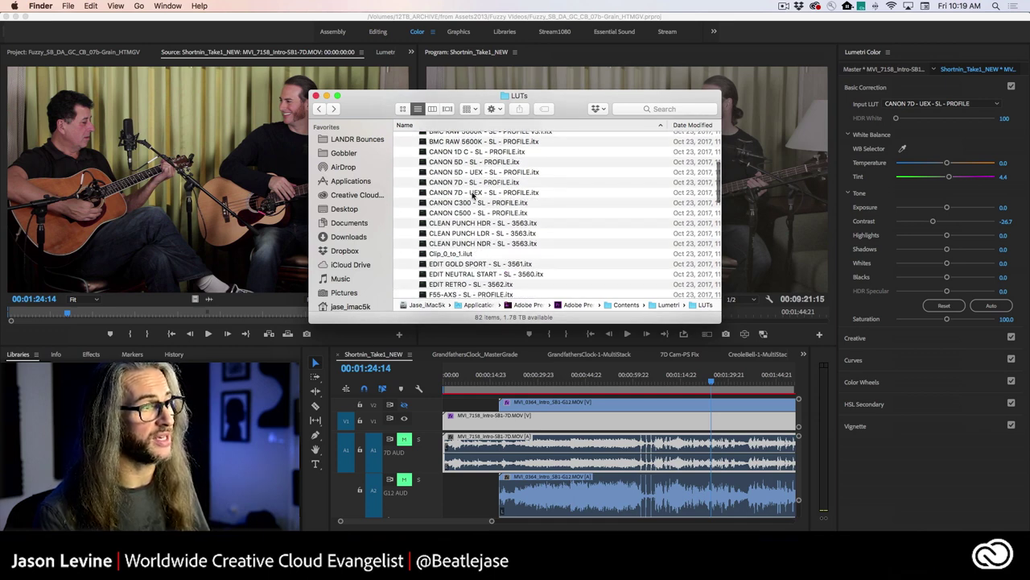
left_click(474, 193)
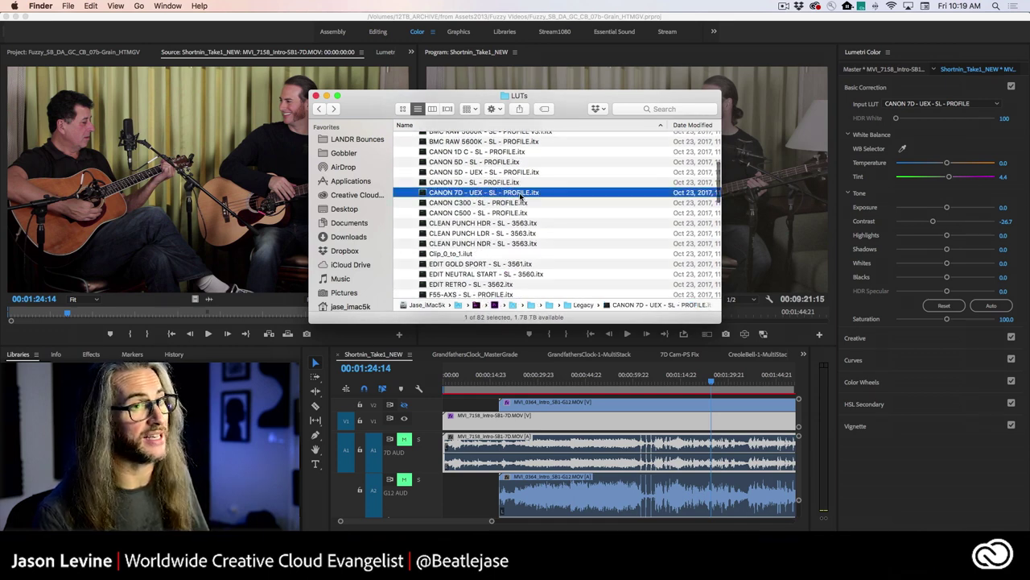
Step: Close the LUTs Finder window and show the clip's Effect Controls in Premiere
left_click(314, 96)
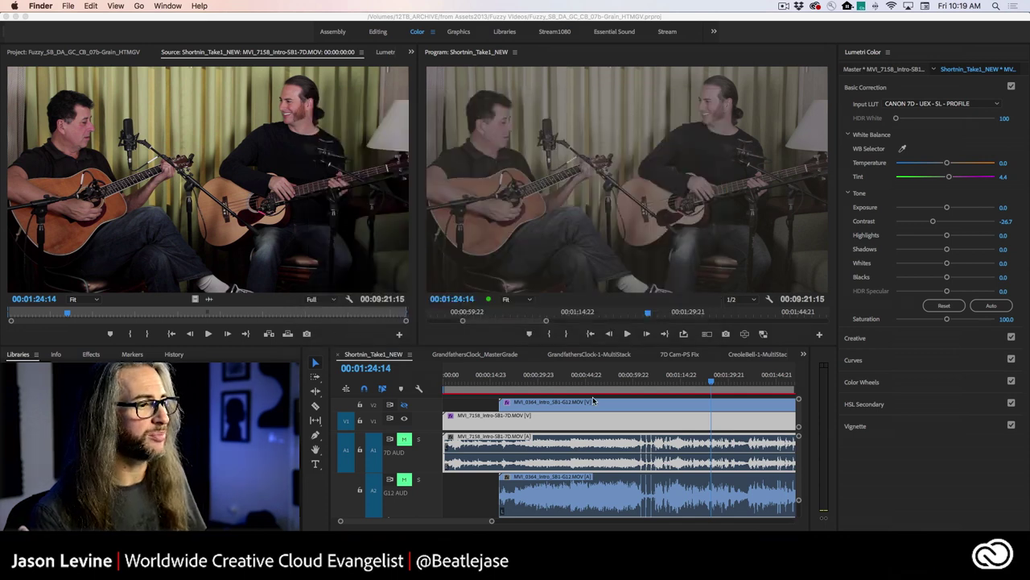
left_click(576, 420)
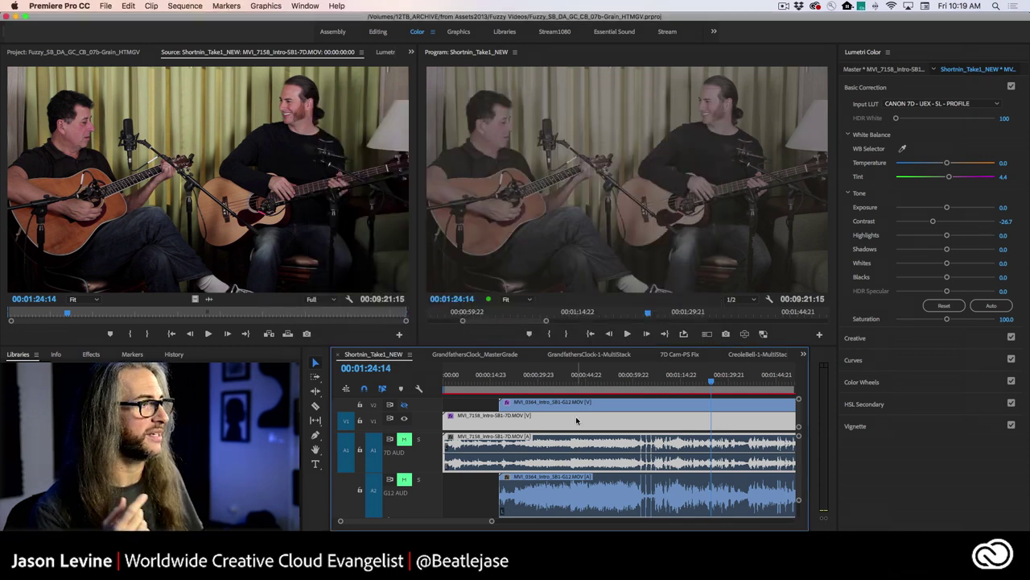
left_click(412, 52)
left_click(440, 101)
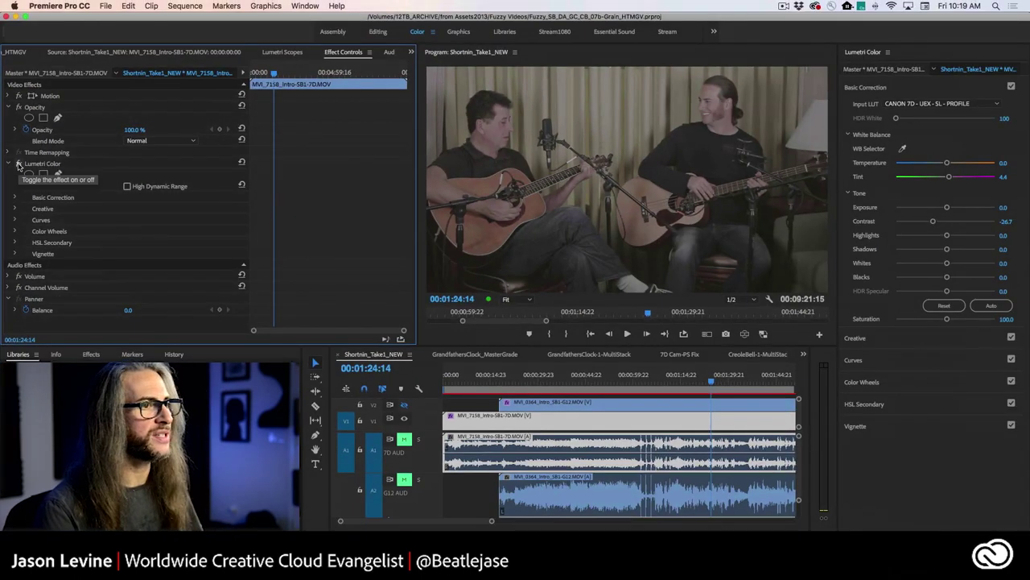
Step: Toggle the Lumetri Color effect on and off to compare, then return to Basic Correction
left_click(18, 165)
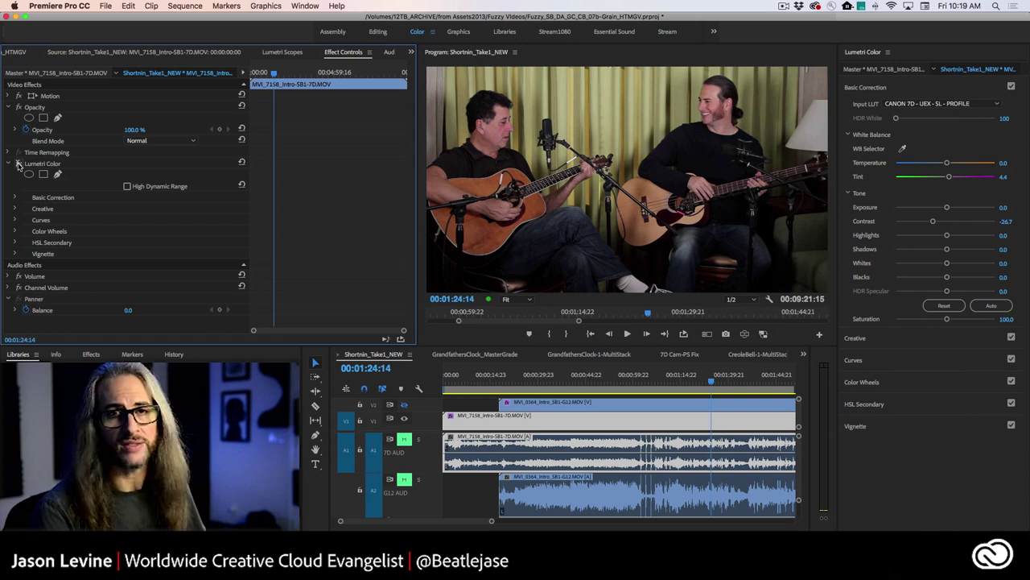
left_click(19, 165)
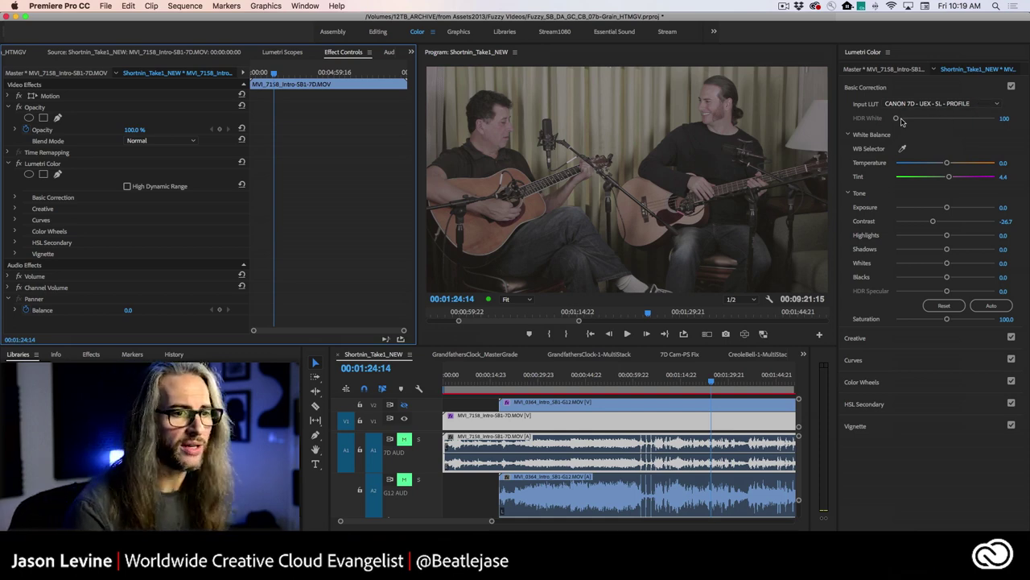
left_click(926, 338)
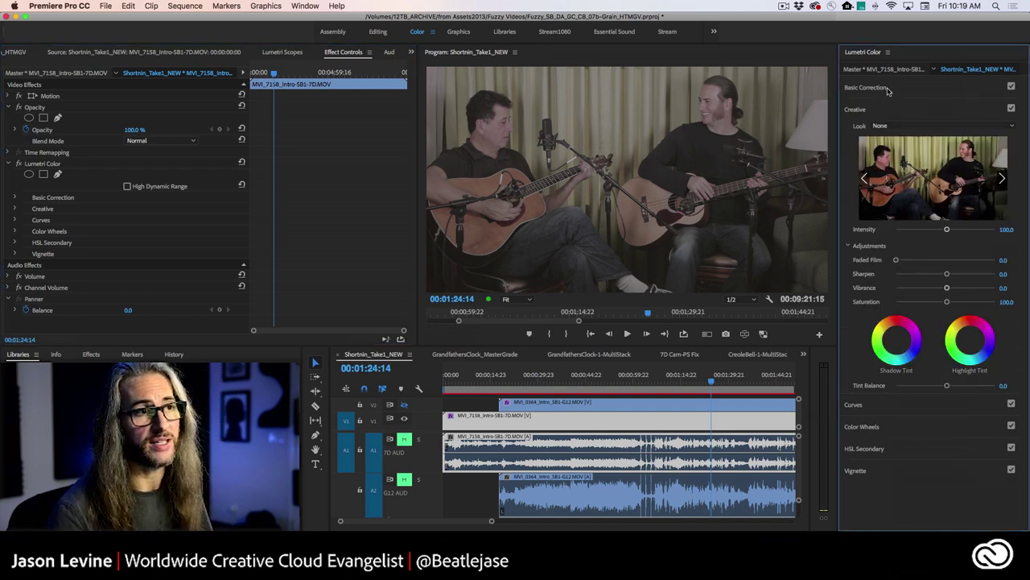
left_click(887, 90)
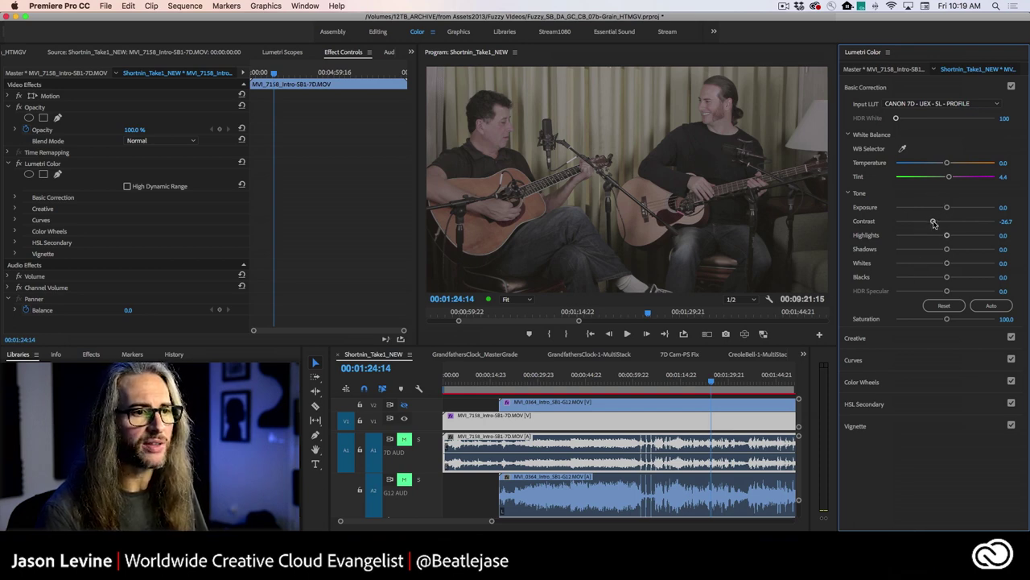
Step: Set Contrast to -69.7 while watching the Lumetri Scopes waveform, then maximize the Program Monitor
left_click_drag(934, 223, 945, 223)
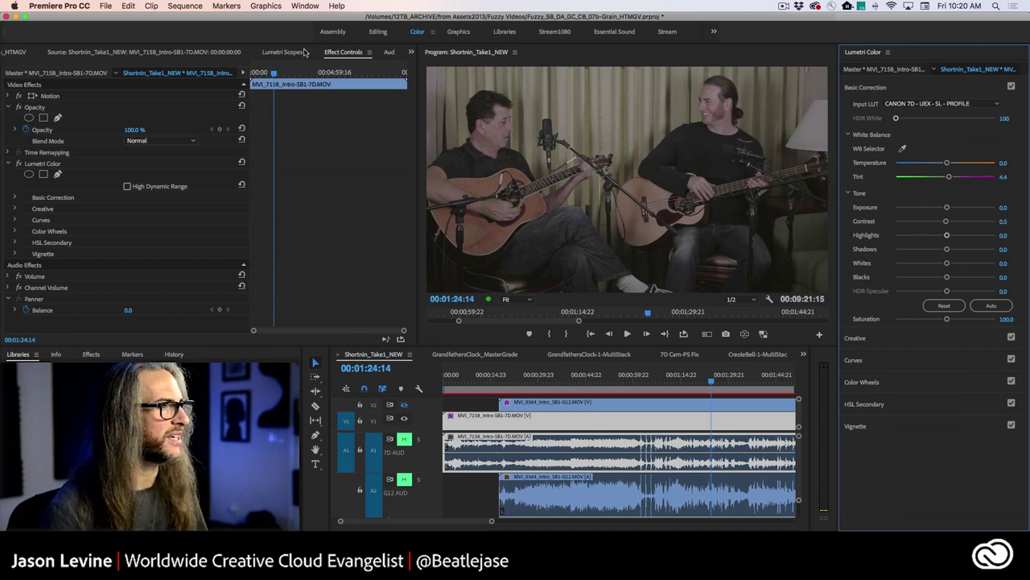
left_click(277, 53)
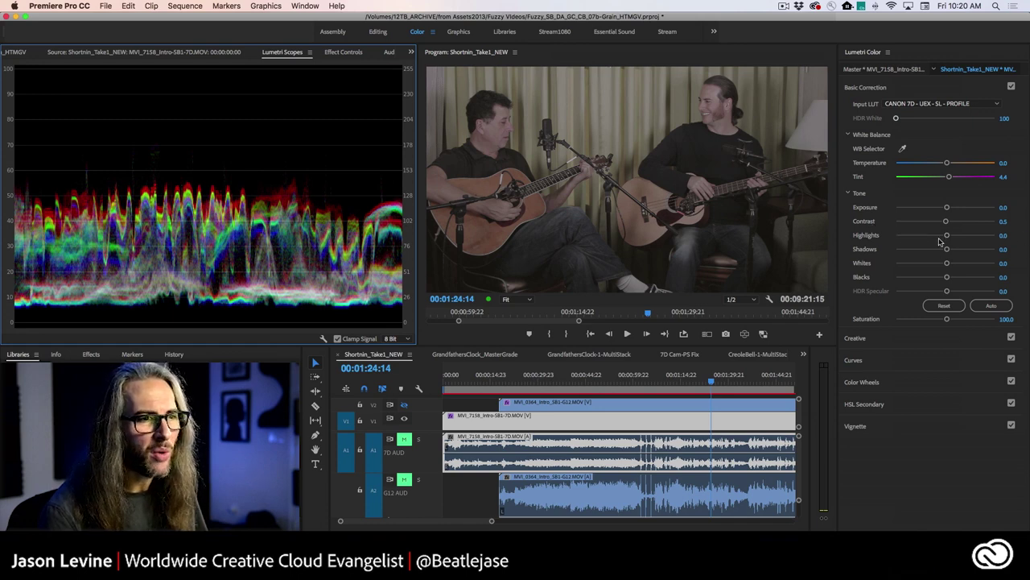
left_click_drag(946, 223, 910, 223)
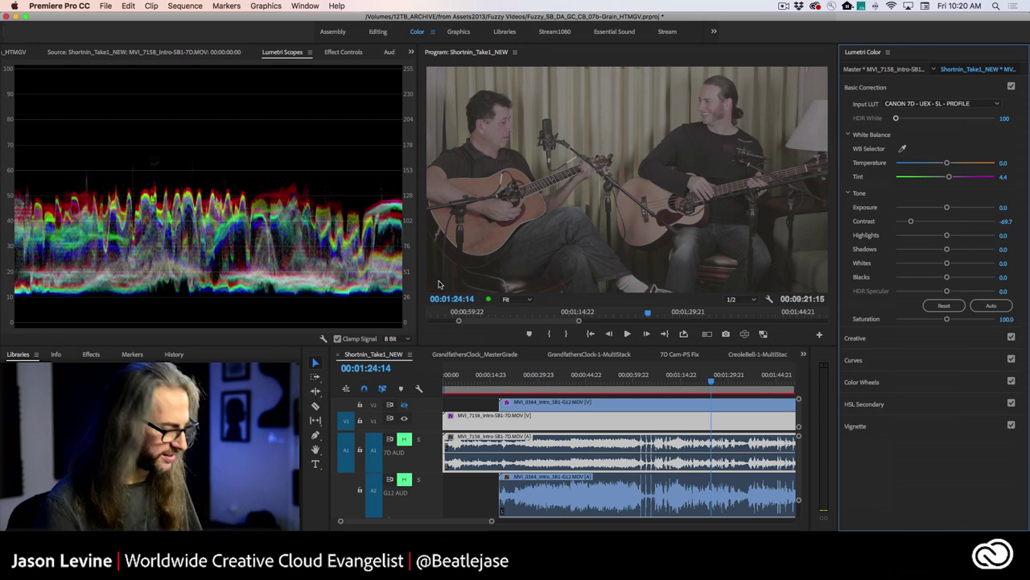
key("grave")
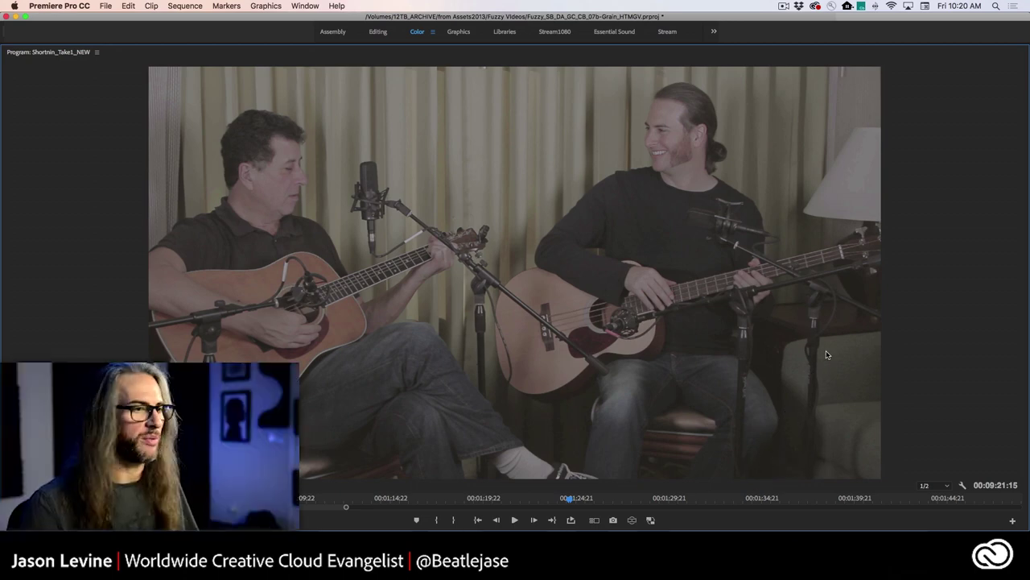
Step: Compare against the ungraded source, then raise Highlights to 3.8 and return to the waveform scope
key("grave")
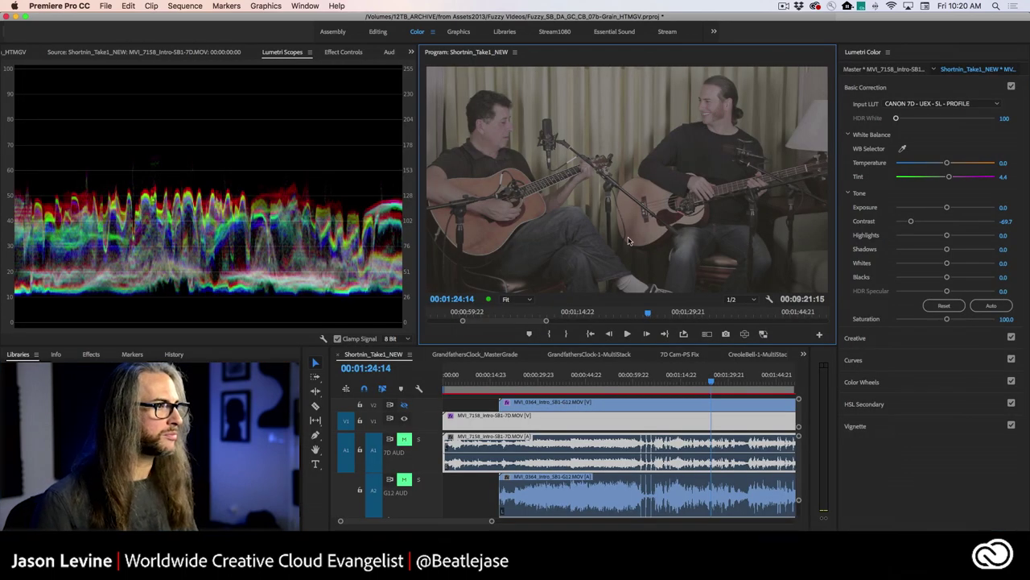
left_click(139, 55)
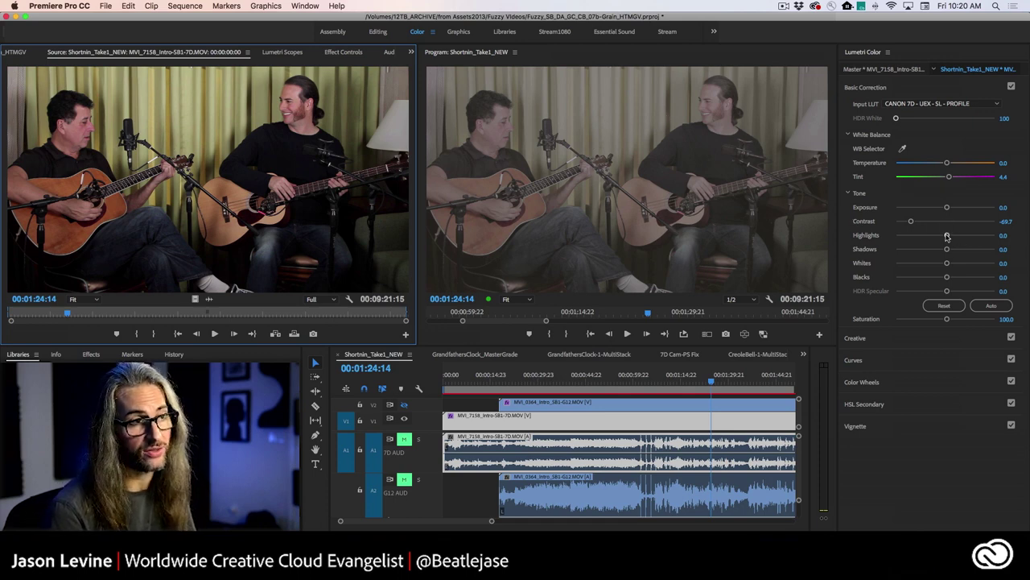
left_click_drag(947, 235, 948, 235)
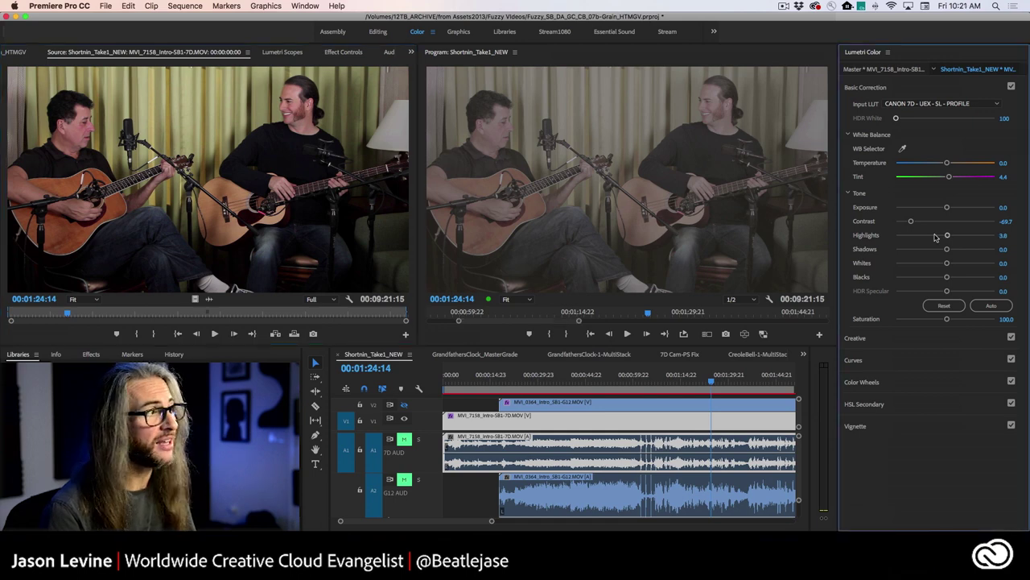
left_click(281, 51)
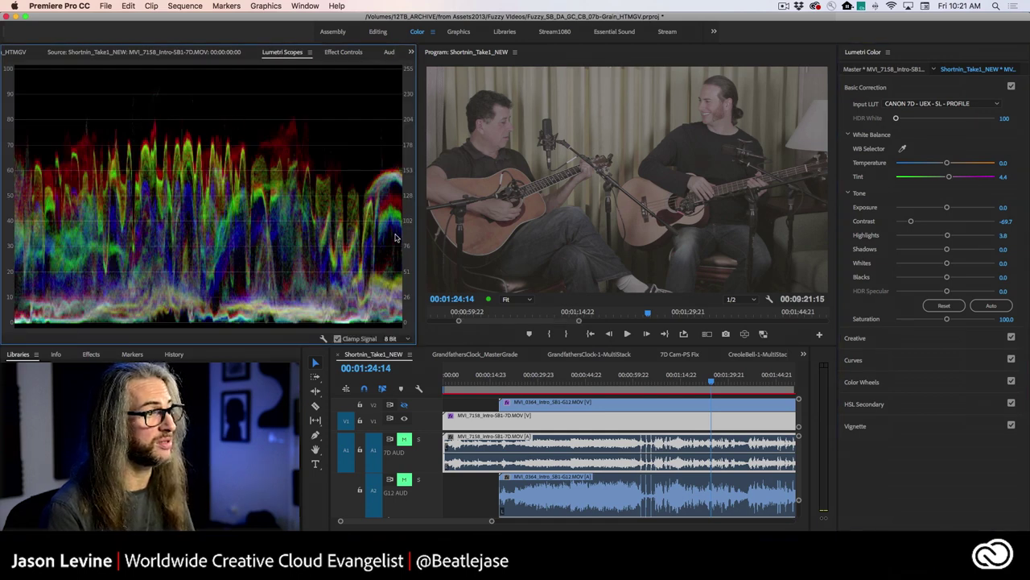
left_click(567, 417)
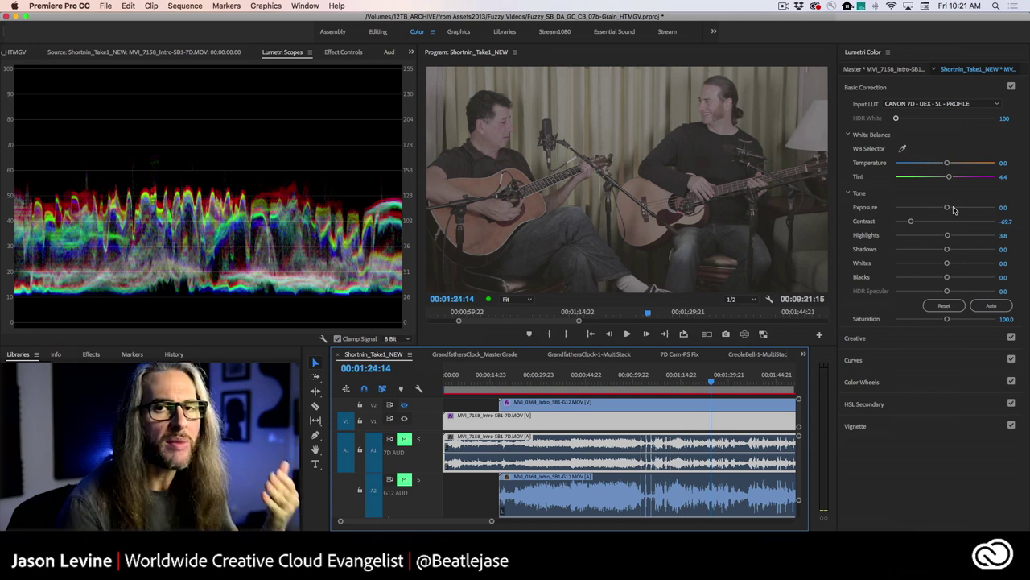
Step: Show the ungraded source clip, then switch the timeline to the GrandfathersClock_MasterGrade sequence
left_click(172, 51)
left_click(634, 420)
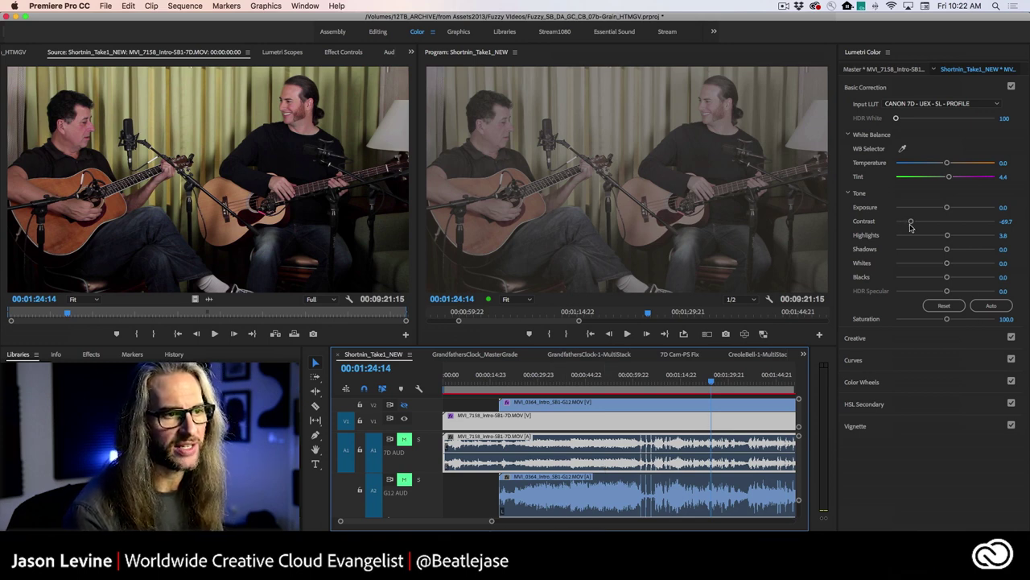
left_click(475, 355)
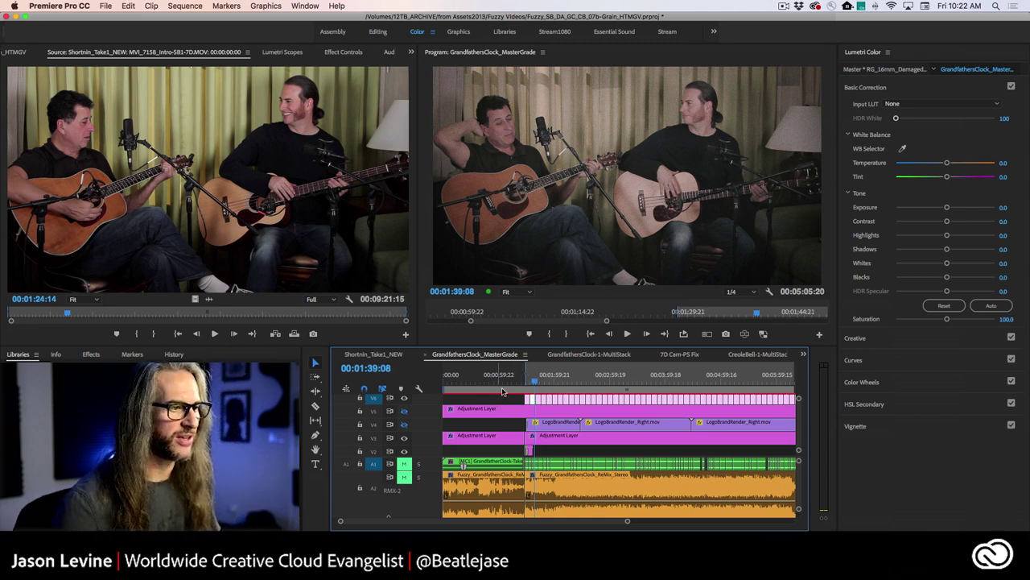
Step: Compare the master grade with track V6's output hidden and shown, including during playback
left_click(404, 398)
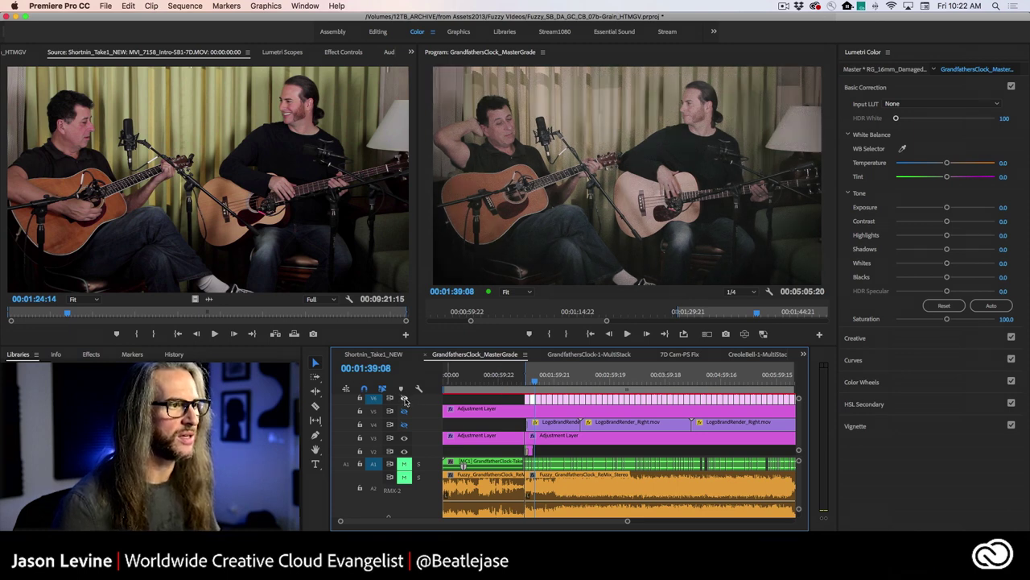
left_click(404, 399)
left_click(404, 398)
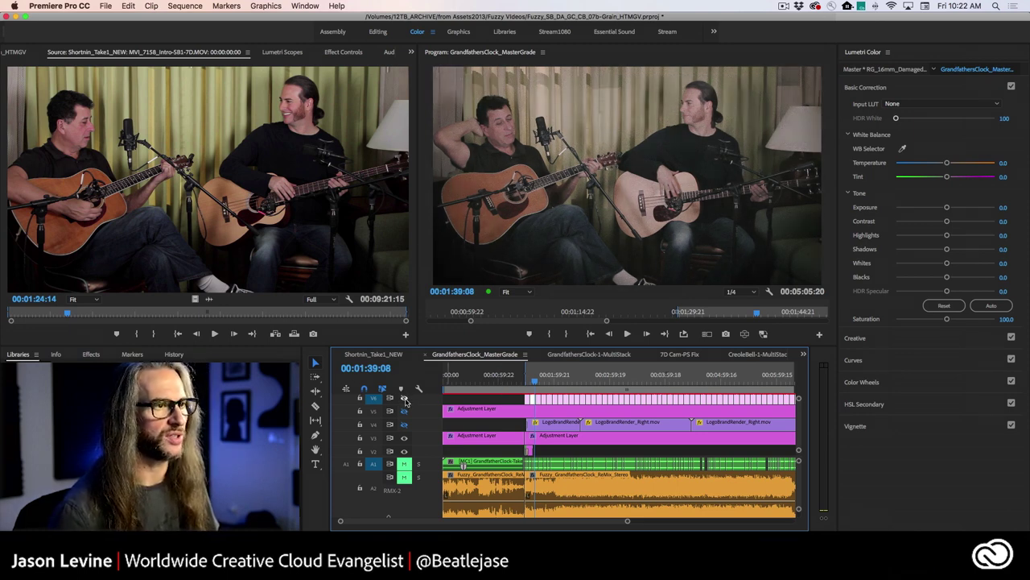
left_click(405, 399)
left_click(405, 399)
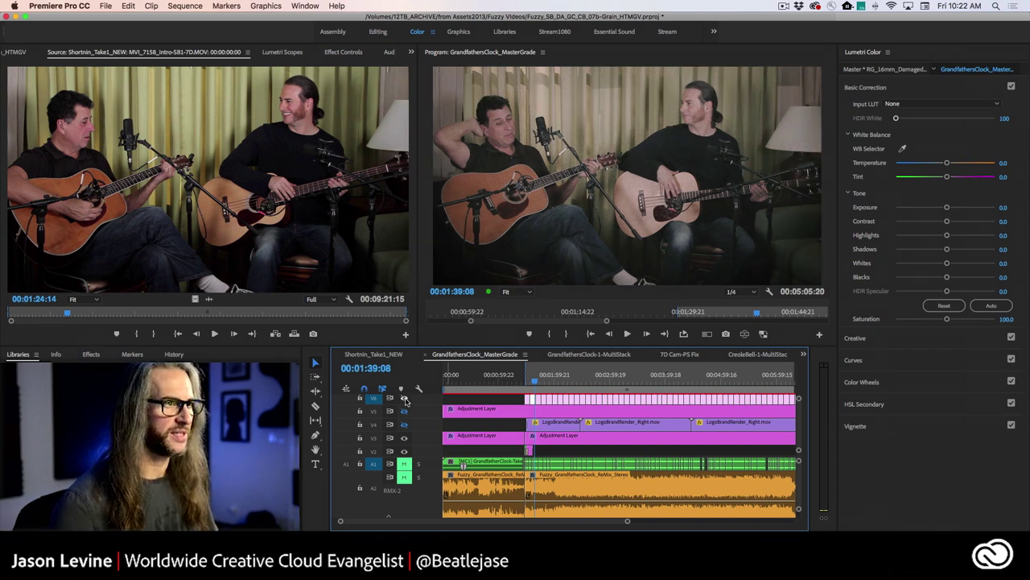
left_click(405, 400)
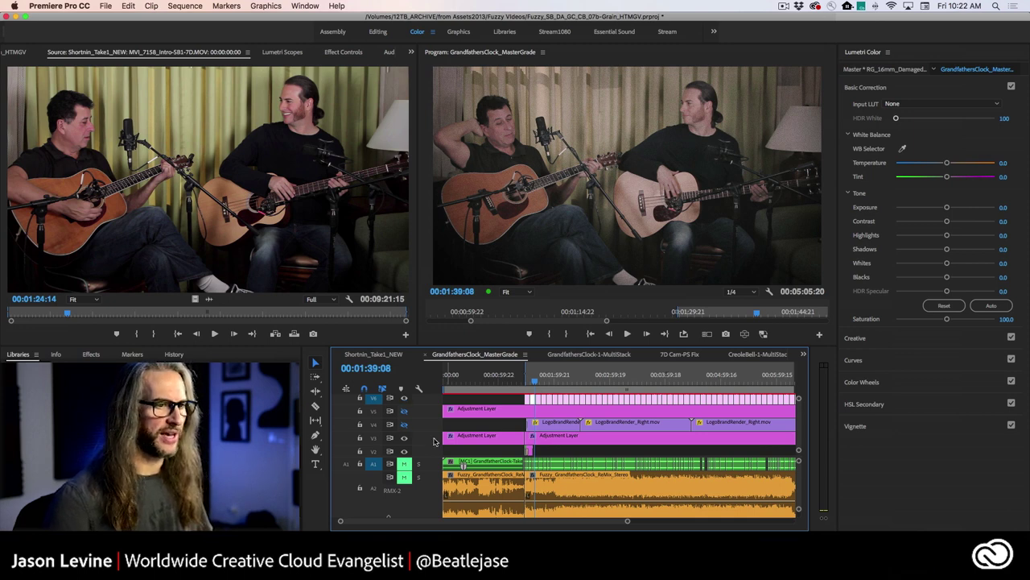
key("space")
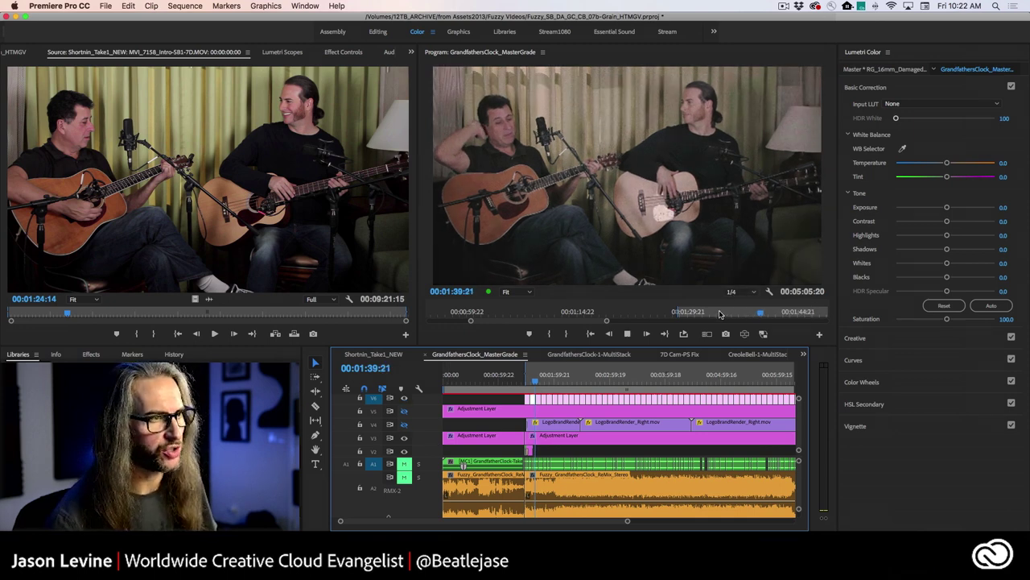
left_click(405, 399)
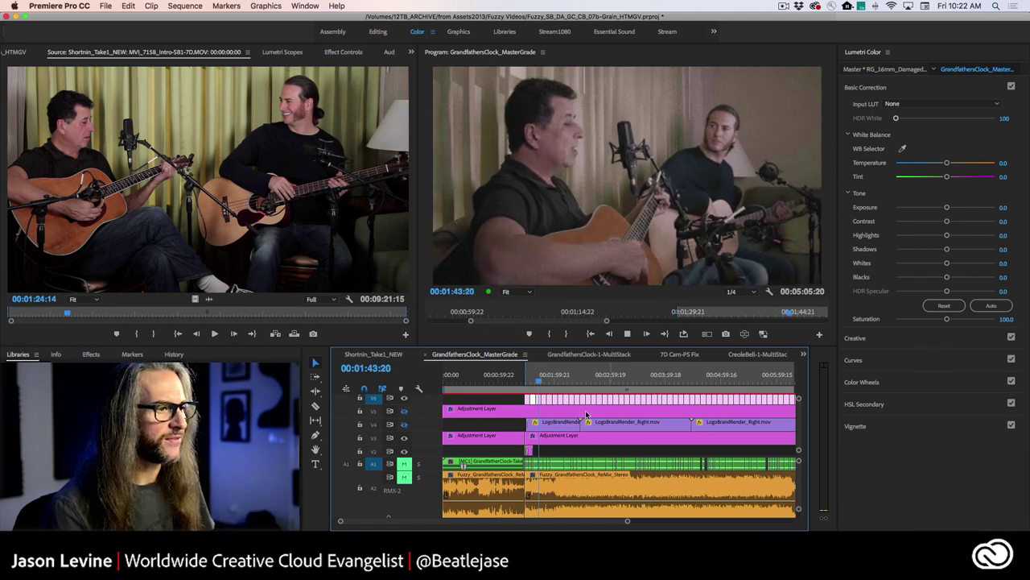
Step: Select the V5, then V3 adjustment layers and show V3's effects in Effect Controls
left_click(584, 410)
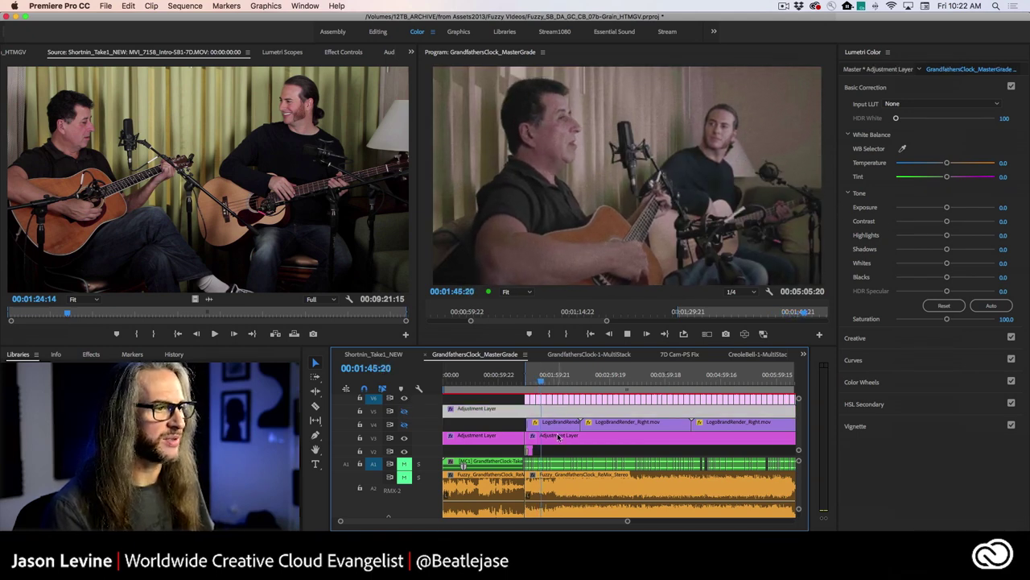
left_click(558, 437)
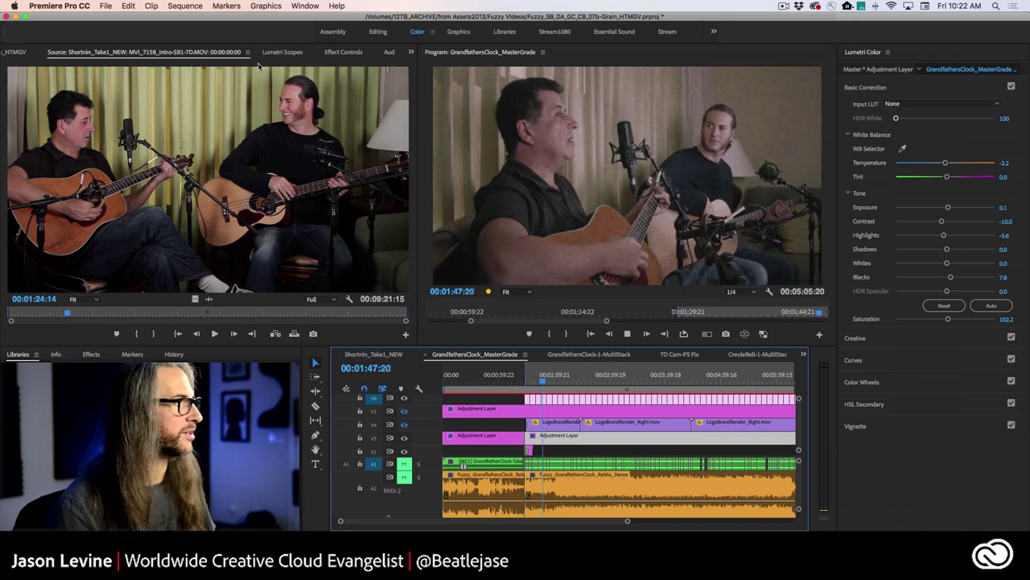
left_click(343, 51)
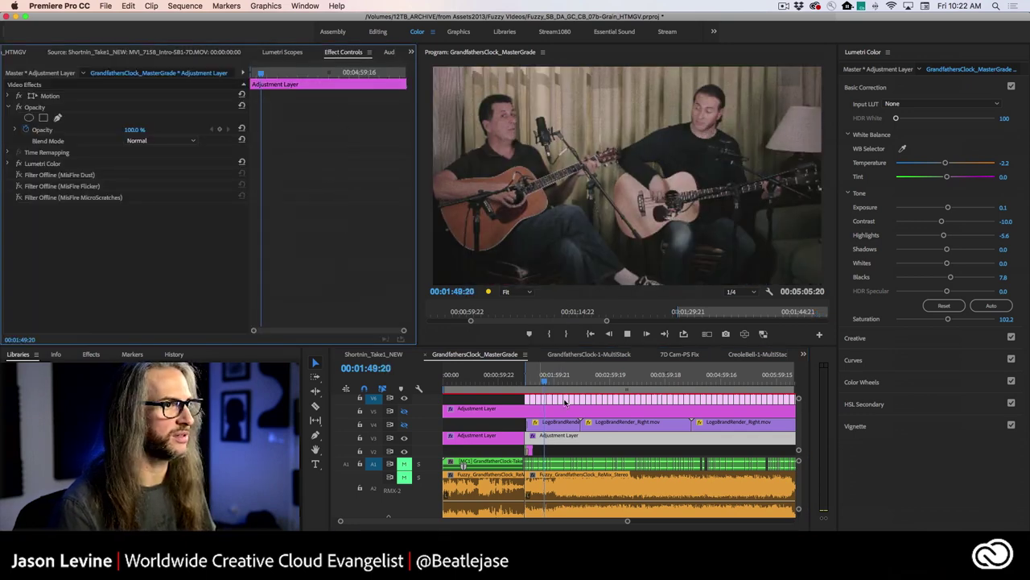
Step: Reveal the Fuji ETERNA 250D Fuji 3510 Creative look settings while the sequence plays
key("space")
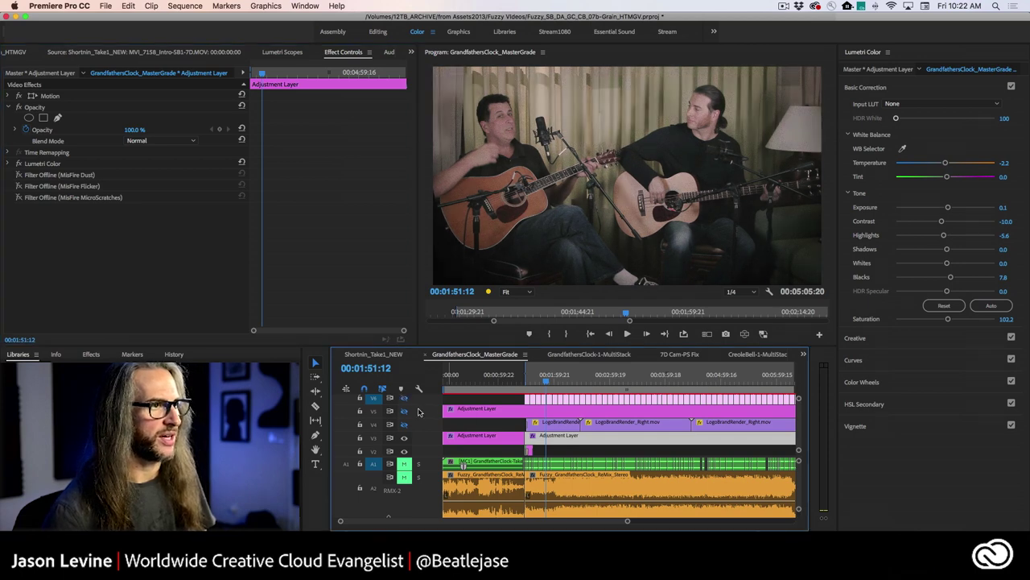
key("space")
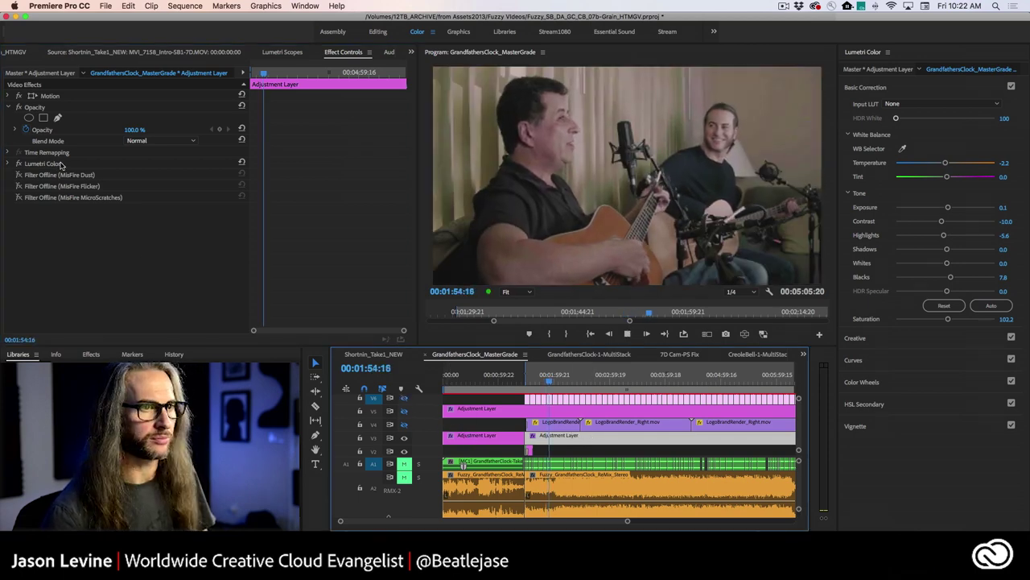
left_click(856, 338)
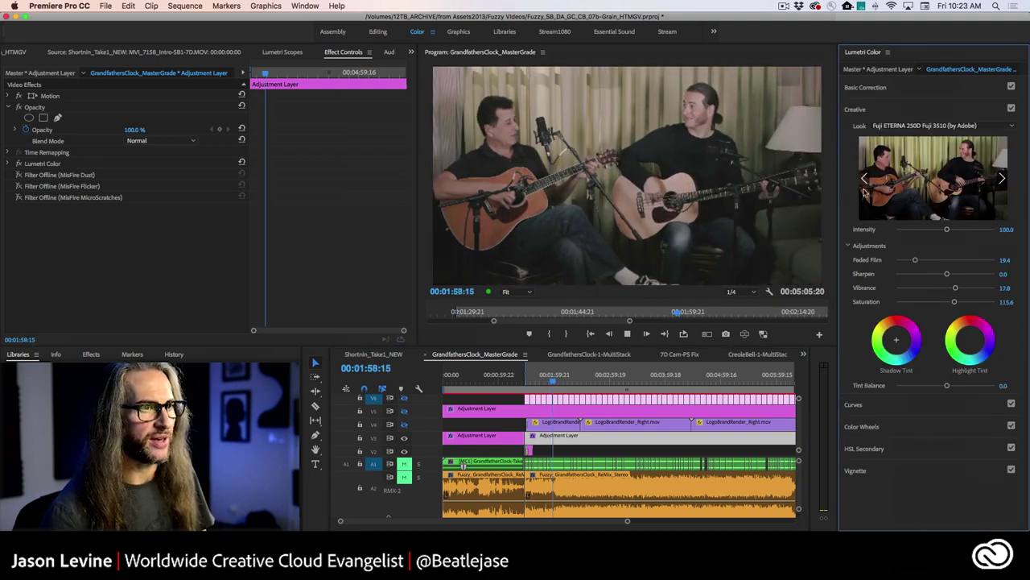
key("space")
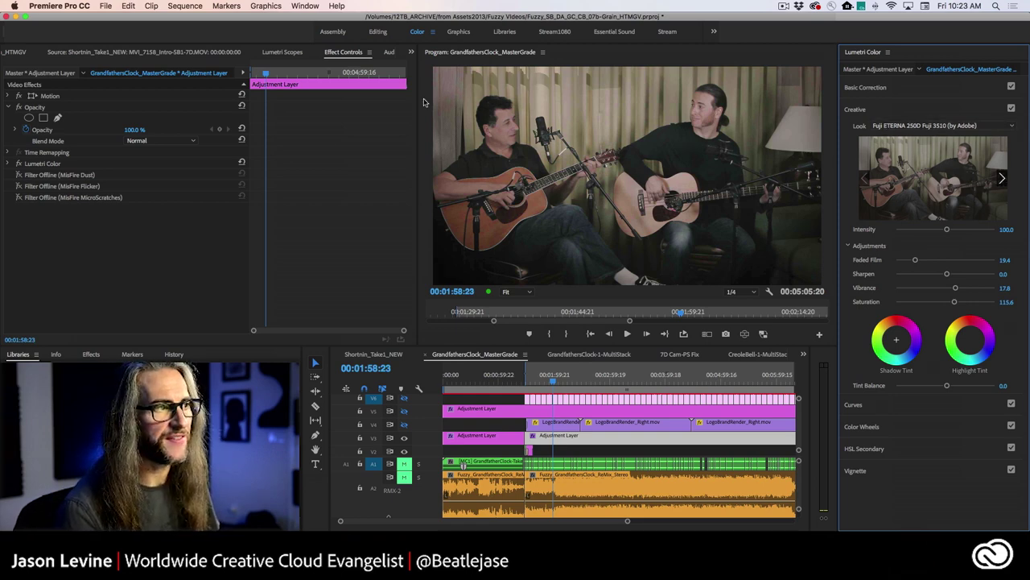
Step: Compare the shot with Lumetri Color bypassed and enabled, then maximize and restore the frame
left_click(18, 163)
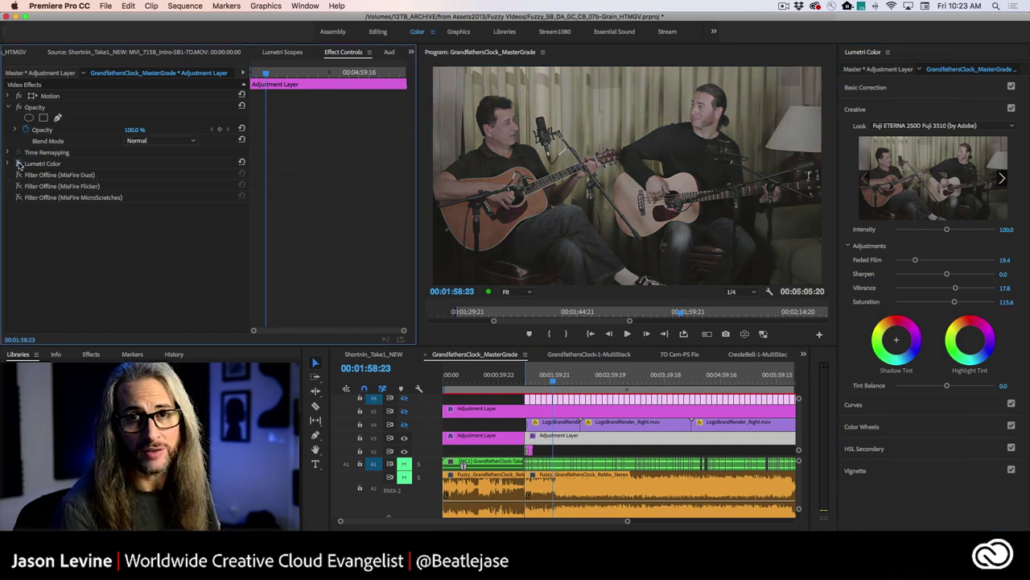
left_click(18, 163)
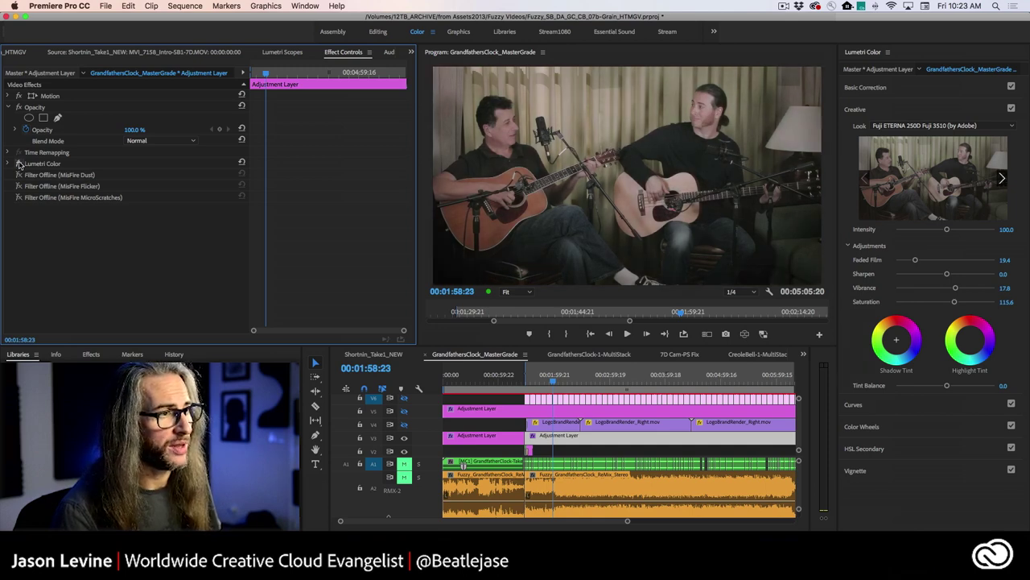
left_click(19, 164)
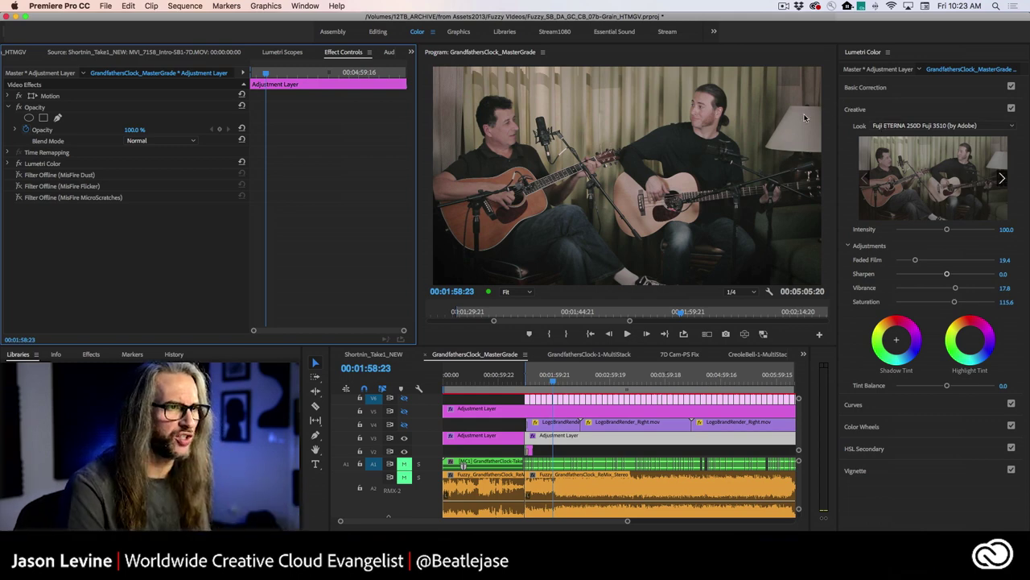
key("grave")
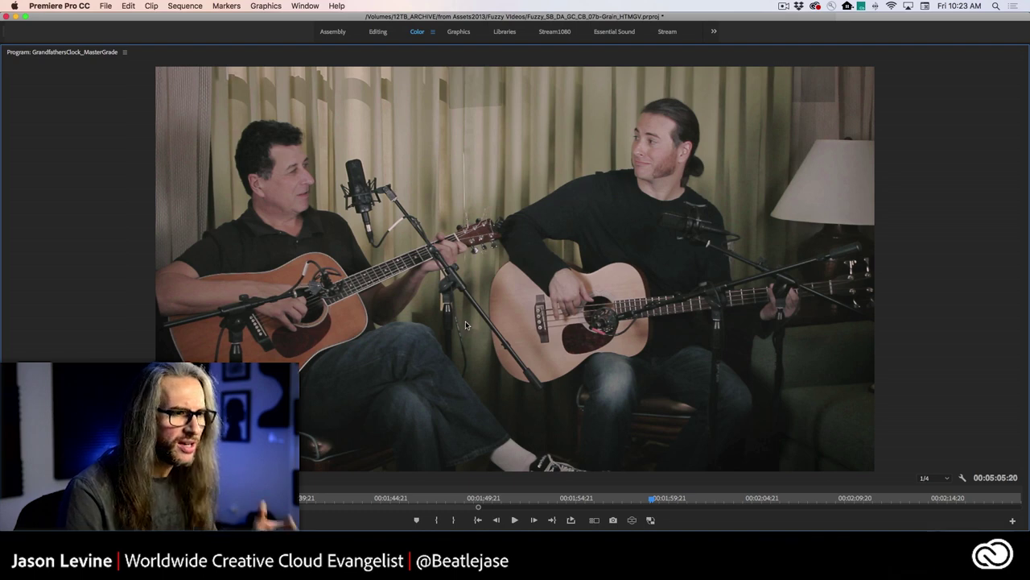
key("grave")
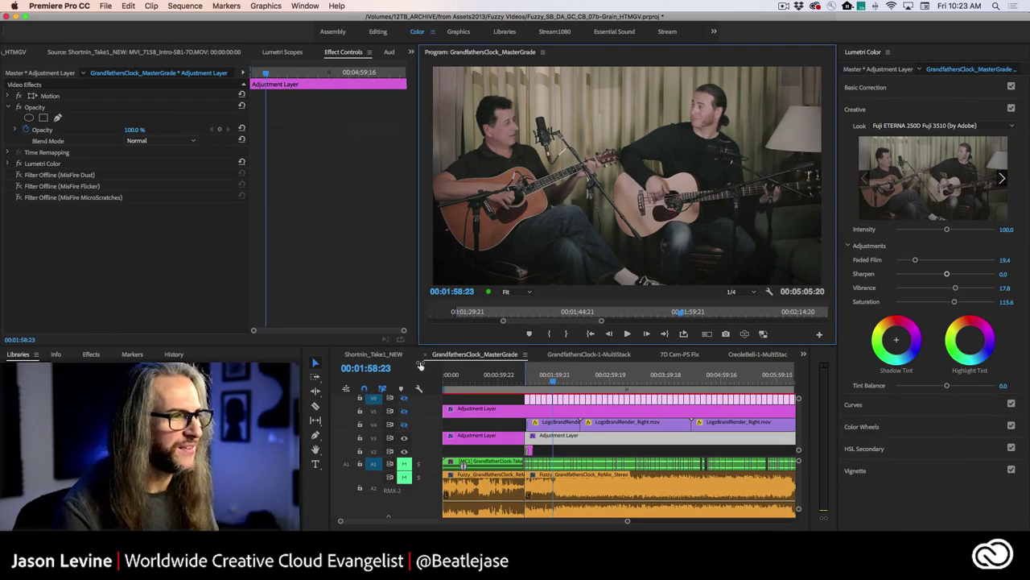
Step: Show the Shortnin_Take1_NEW source clip, switch to GrandfathersClock_MasterGrade, and maximize the Source Monitor
left_click(374, 354)
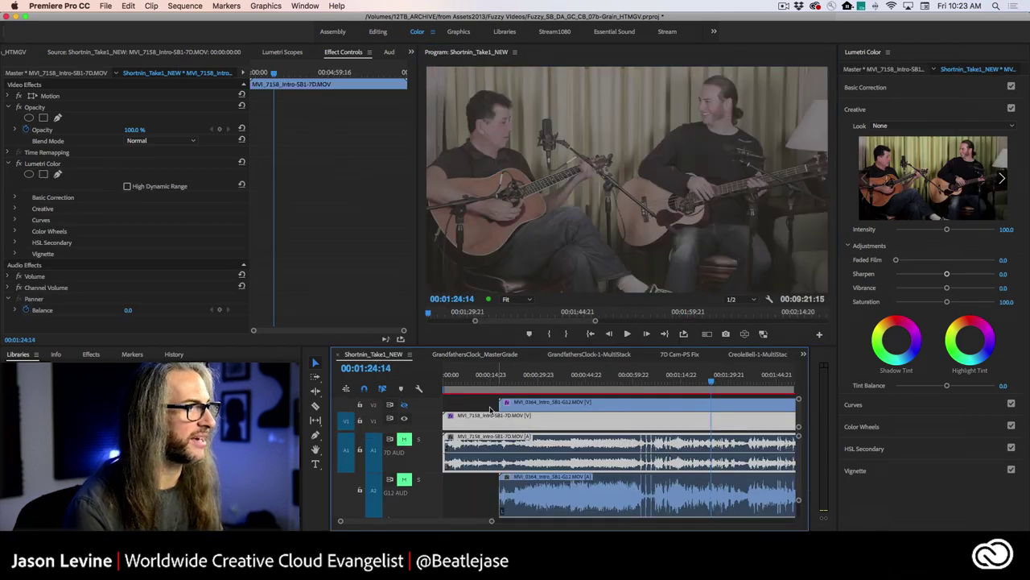
left_click(95, 50)
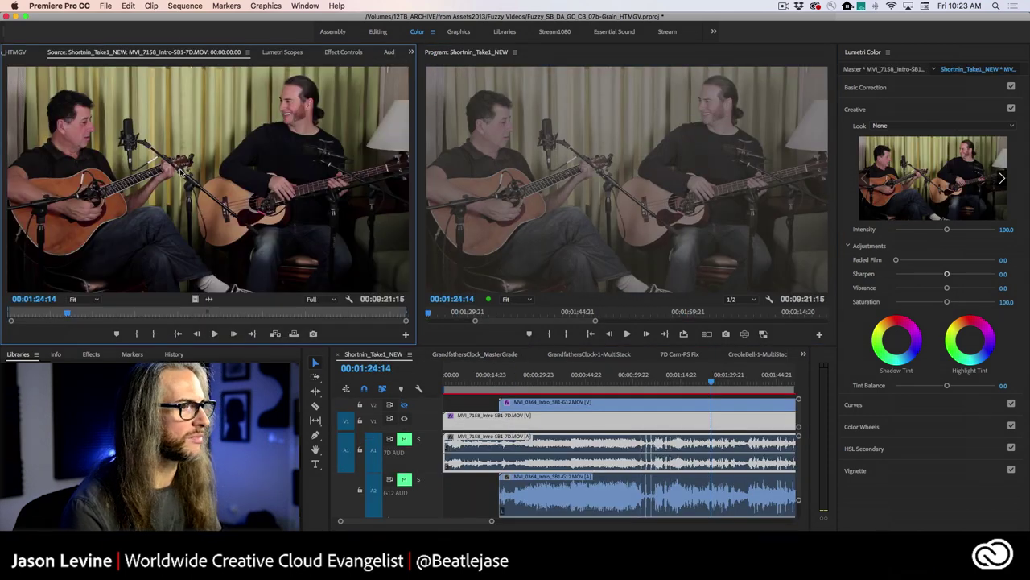
left_click(478, 356)
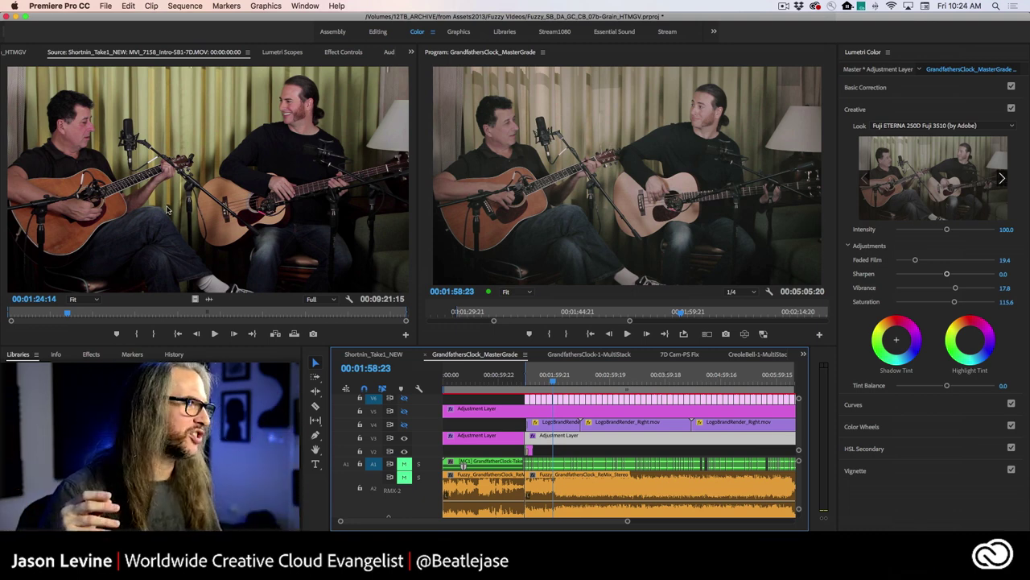
key("grave")
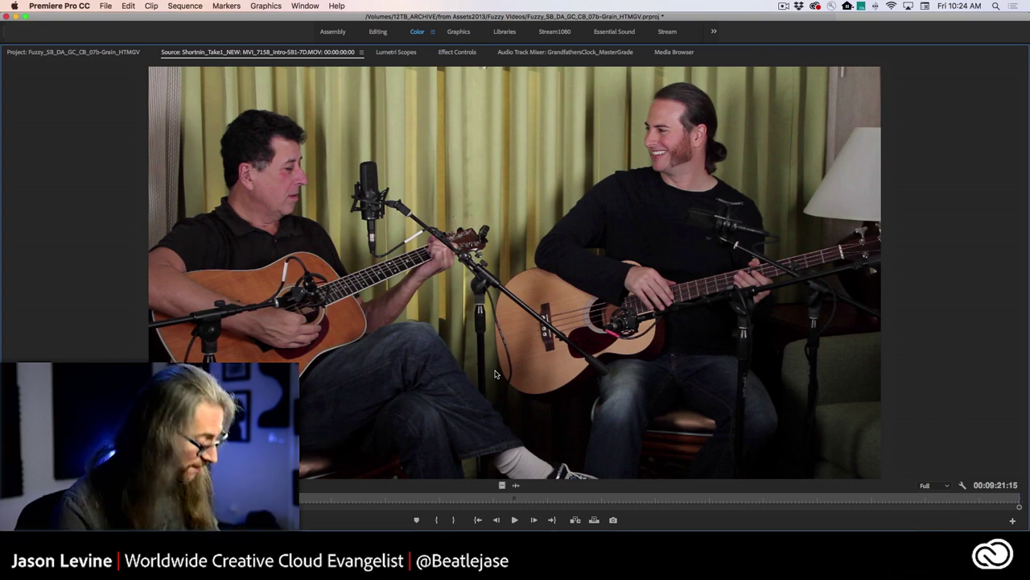
Step: Restore the normal multi-panel Color workspace from the maximized Source Monitor
key("grave")
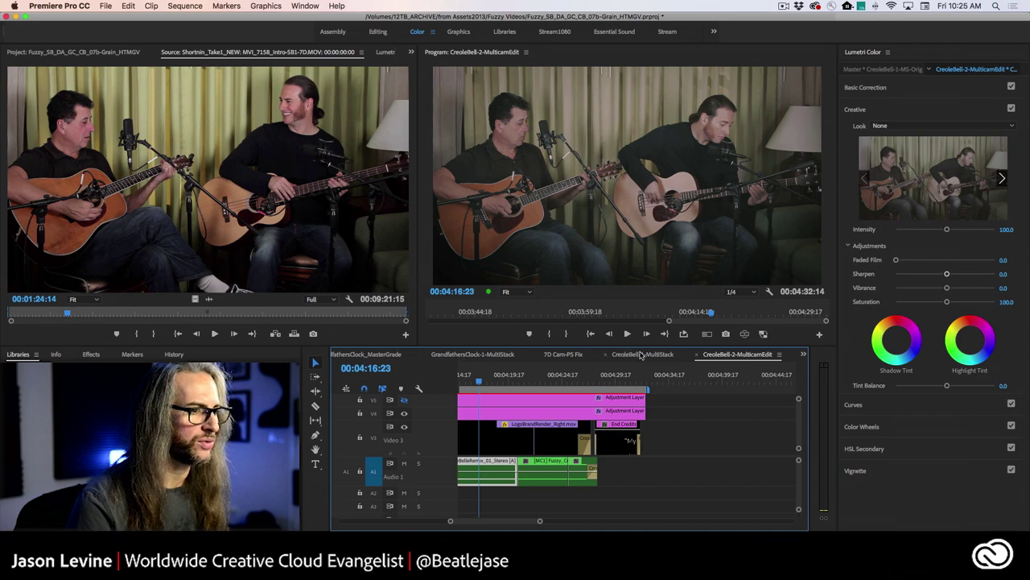
Step: Look at the CreoleBell-1-MultiStack sequence, then return to CreoleBell-2-MulticamEdit
left_click(641, 355)
left_click(737, 355)
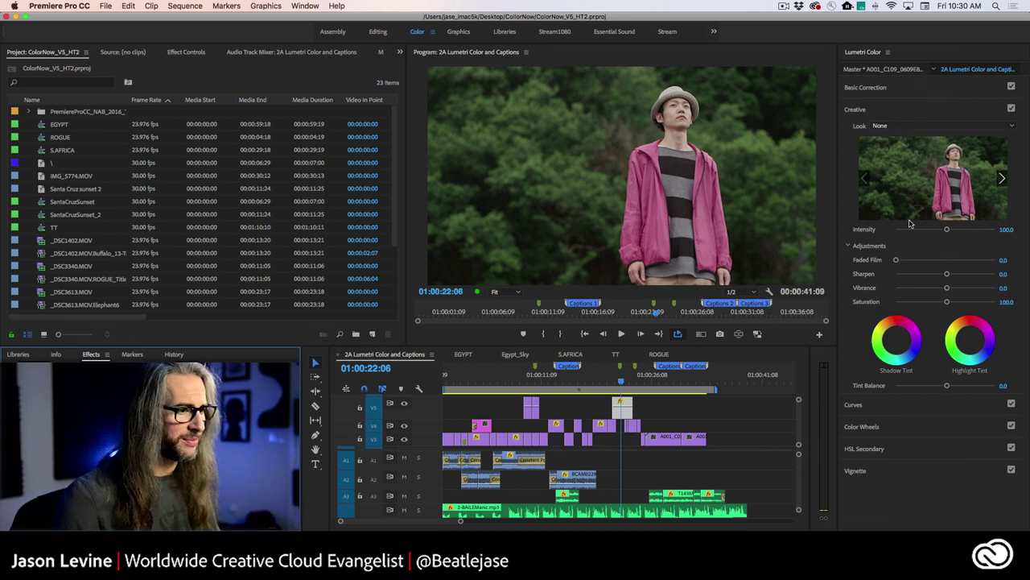
Step: Park the playhead on the pink-jacket shot at 01:00:21:16 and expand Lumetri's HSL Secondary
left_click(611, 382)
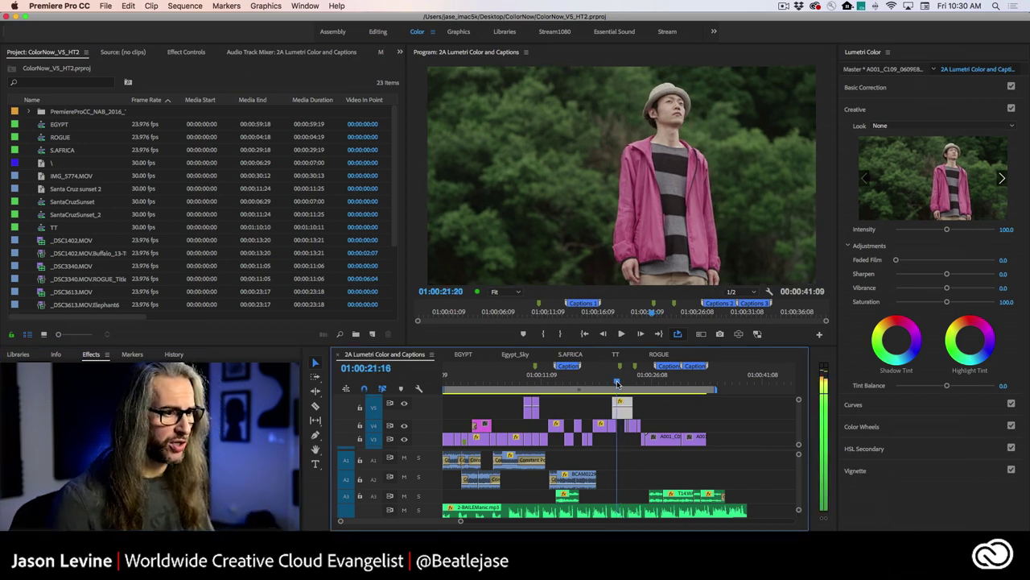
key("space")
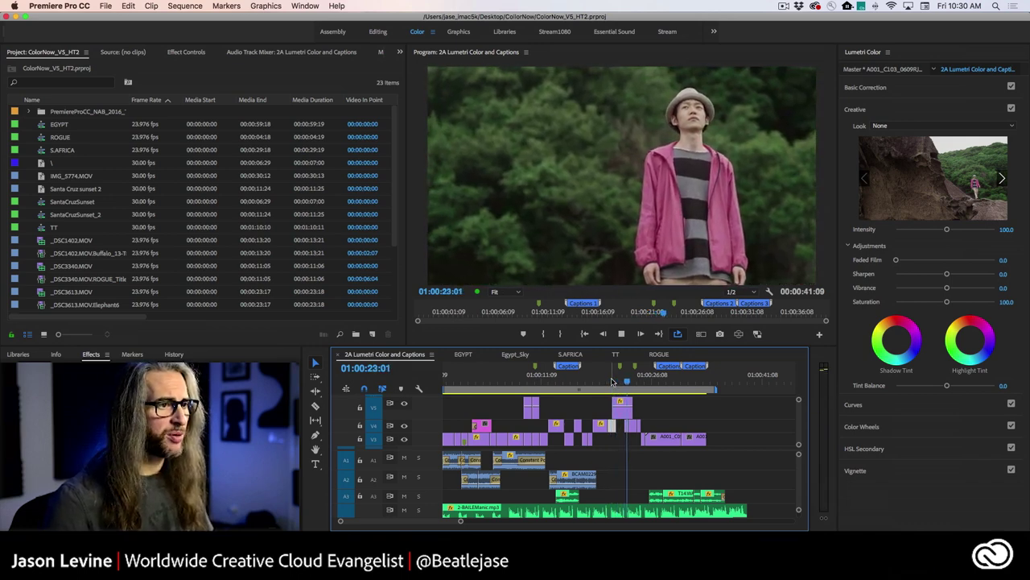
left_click(612, 382)
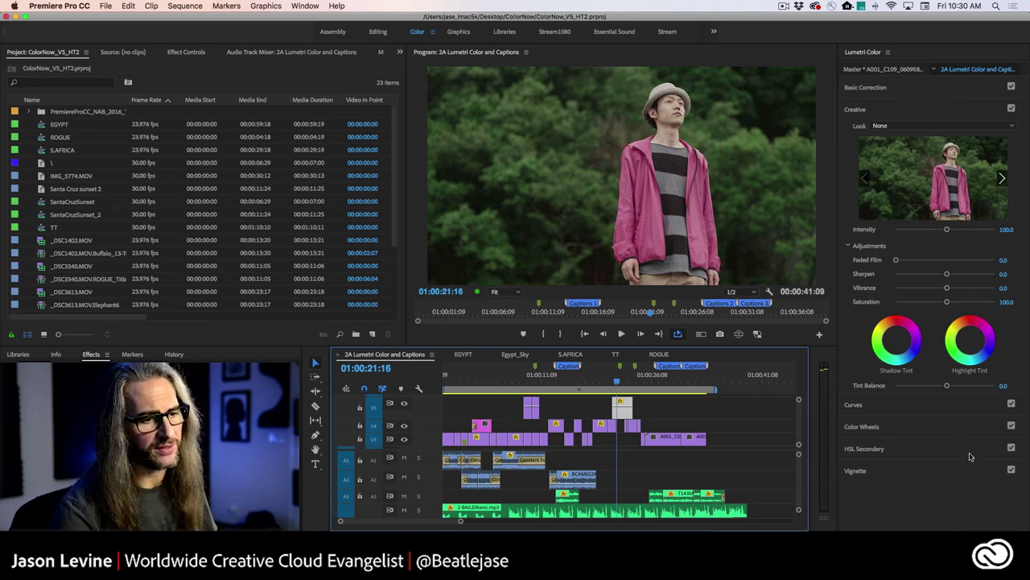
left_click(924, 450)
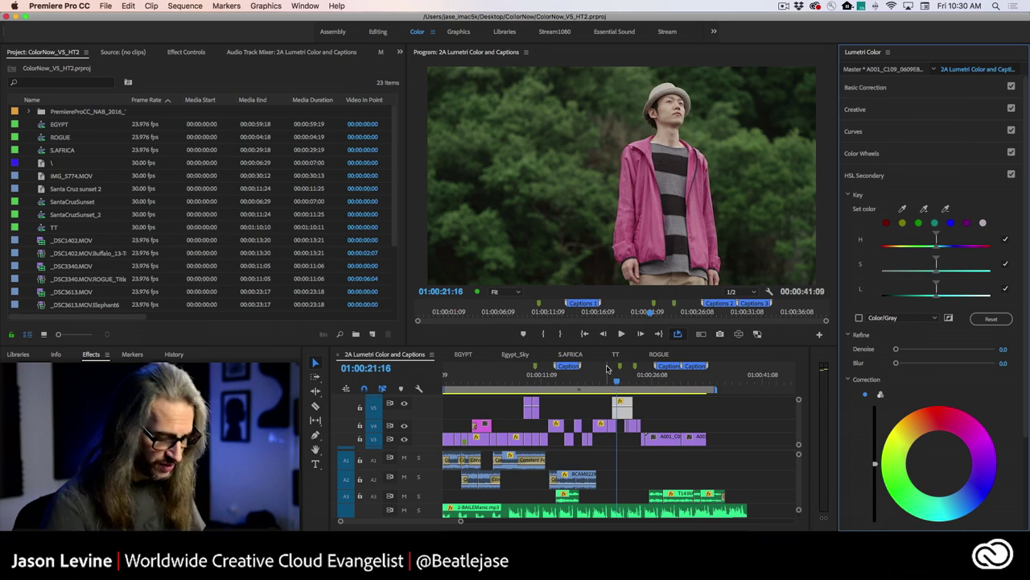
key("=")
key("=")
key("=")
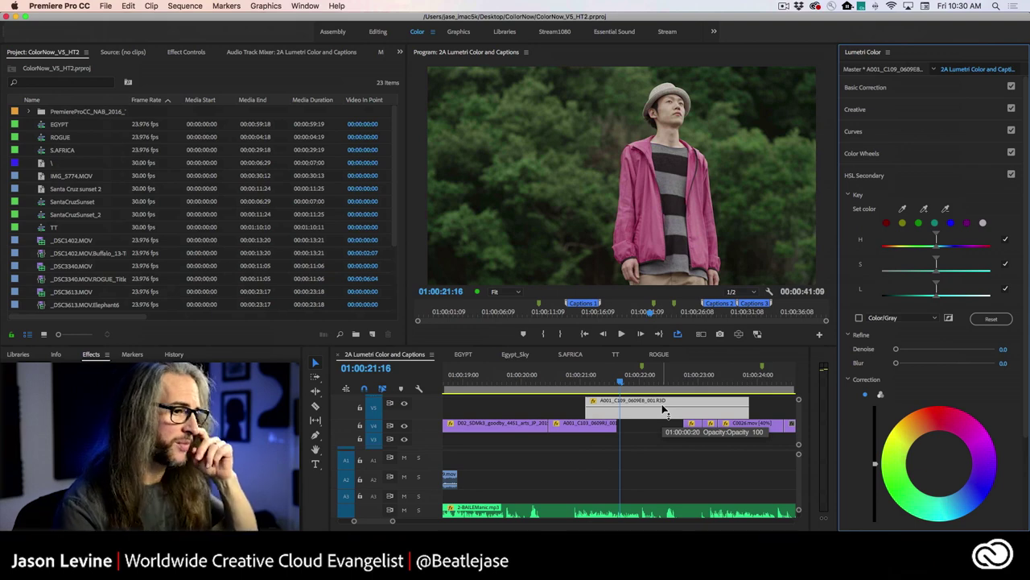
key("minus")
key("minus")
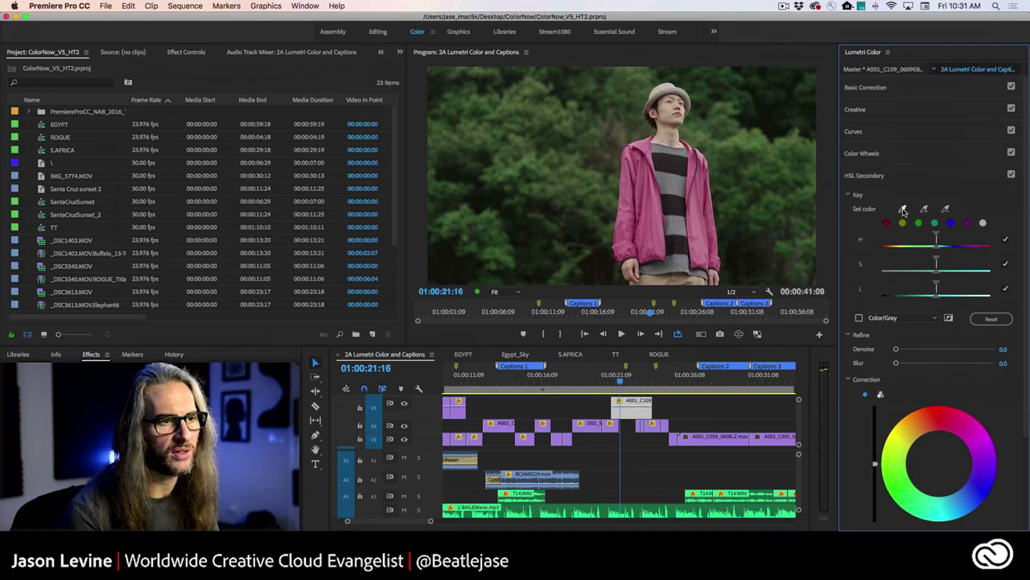
Step: Sample the pink jacket's colour for the HSL key and preview it as Color/Gray
left_click(903, 210)
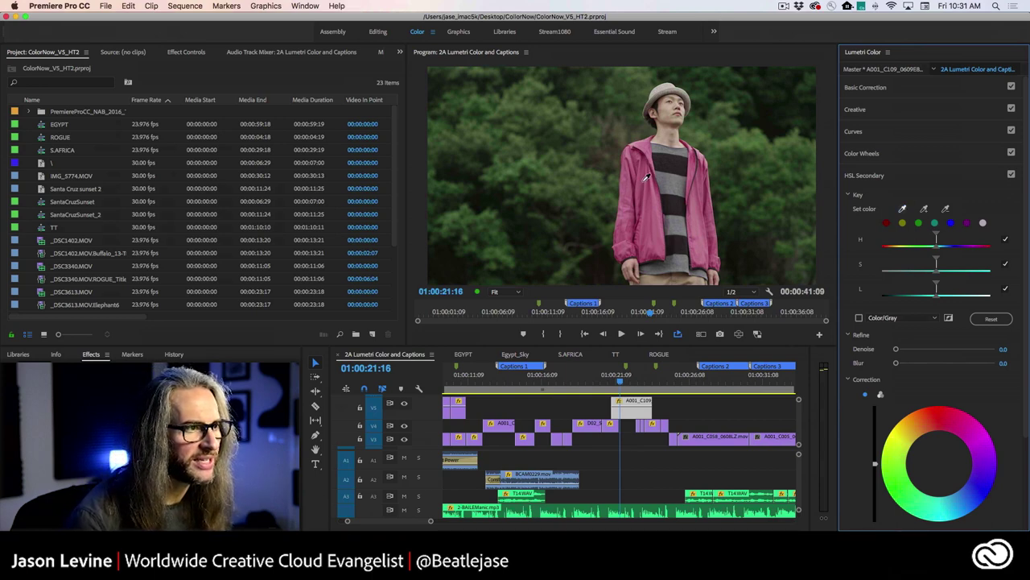
left_click(646, 177)
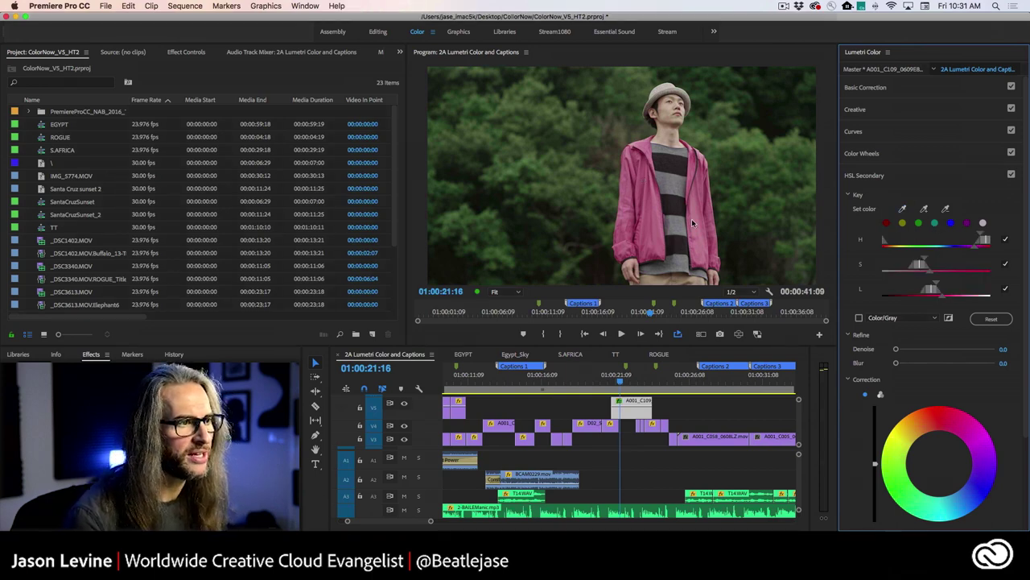
left_click(859, 318)
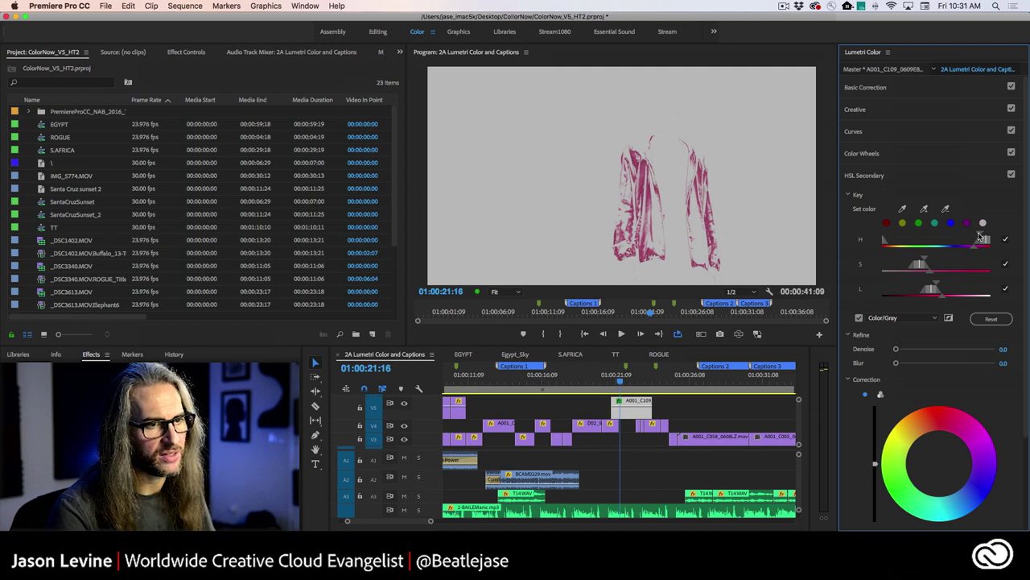
Step: Widen and fine-tune the hue, saturation and luma ranges until the whole jacket is keyed
mouse_move(981, 236)
left_mouse_down()
mouse_move(934, 236)
mouse_move(1001, 235)
mouse_move(993, 239)
left_mouse_up()
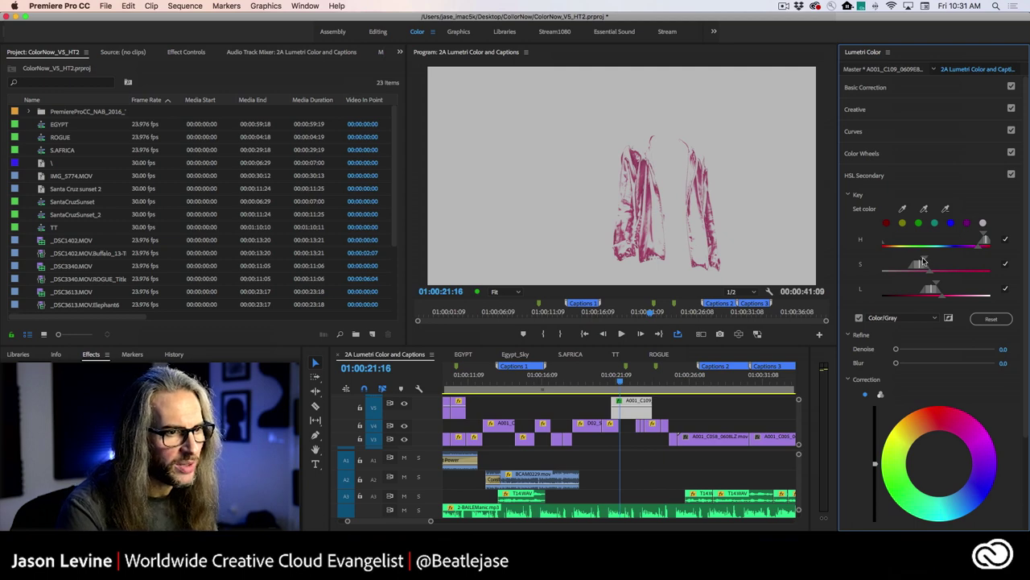
left_click_drag(923, 261, 953, 275)
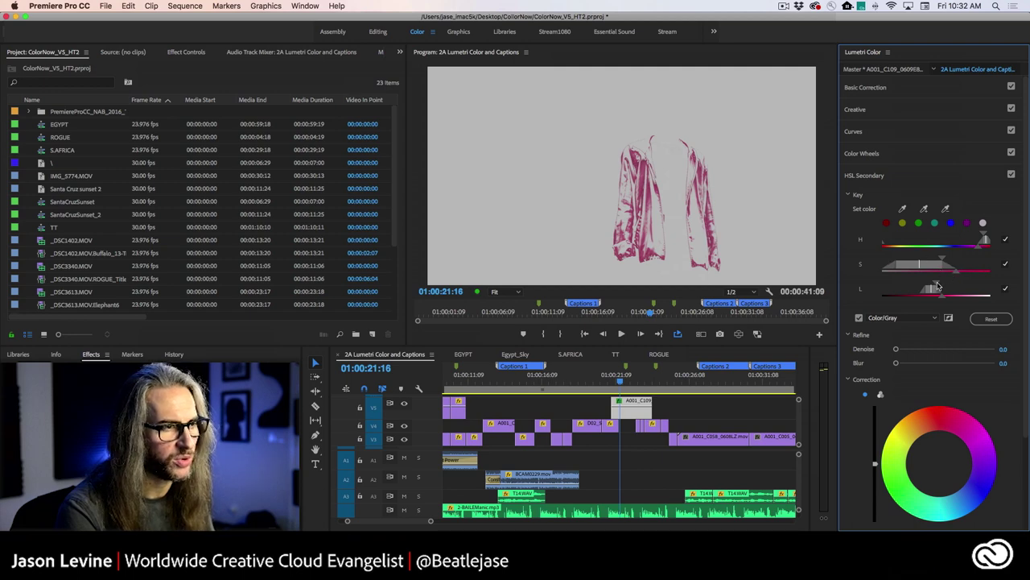
left_click_drag(936, 287, 960, 286)
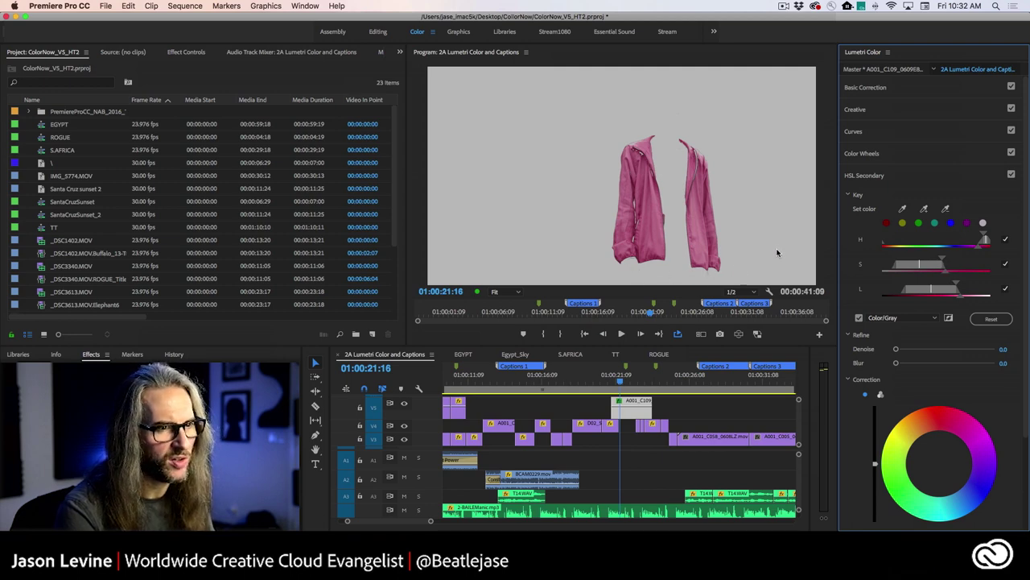
left_click_drag(979, 248, 976, 249)
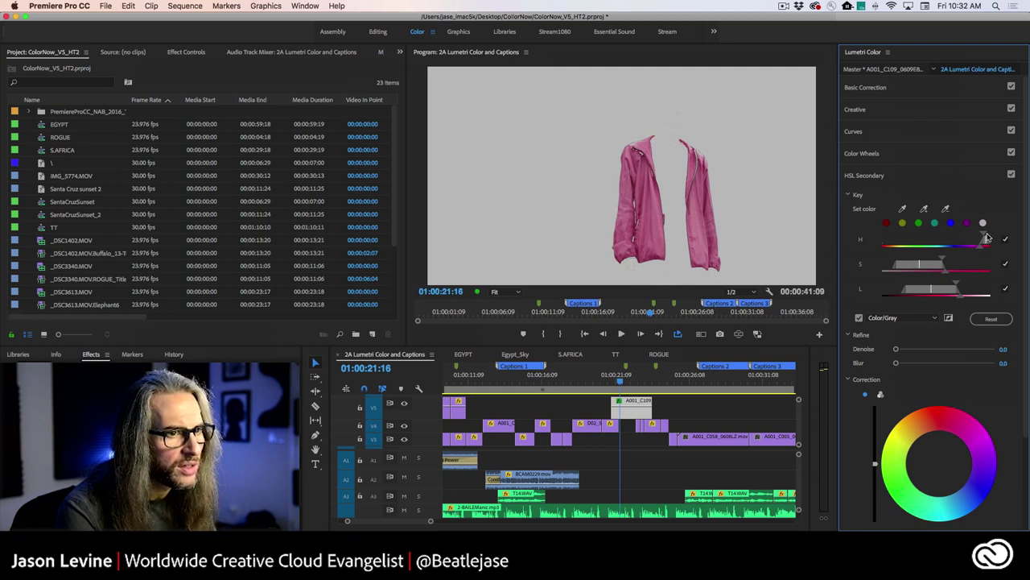
left_click_drag(984, 237, 984, 238)
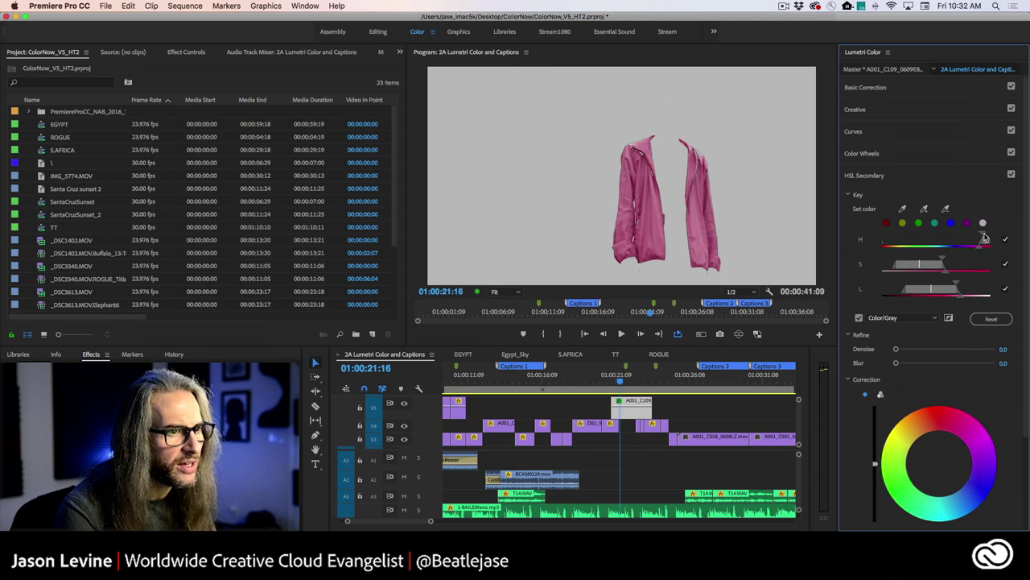
Step: Turn off the Color/Gray key preview and bring the HSL Secondary Correction sliders into view
left_click(858, 318)
left_click(859, 319)
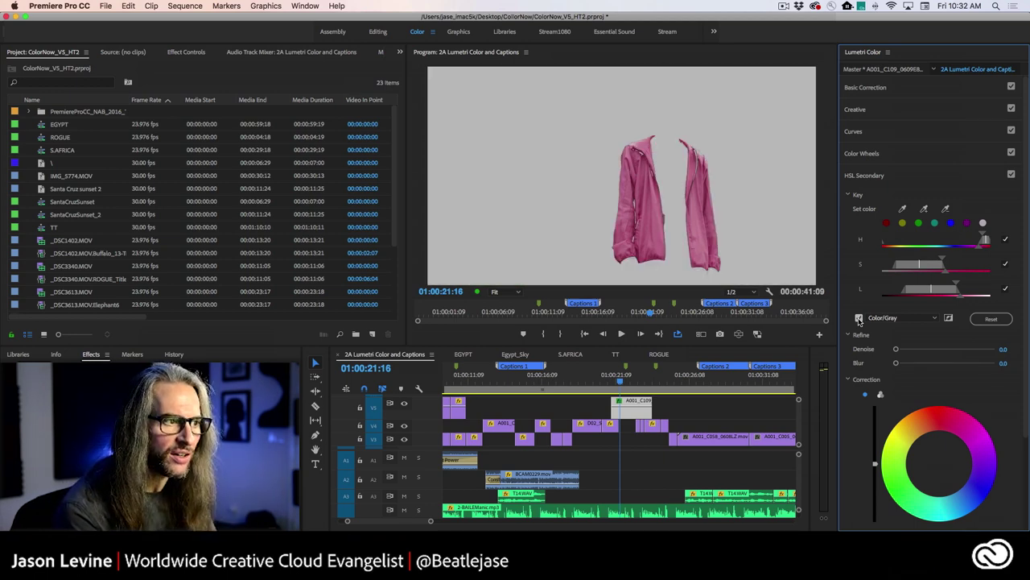
left_click(859, 318)
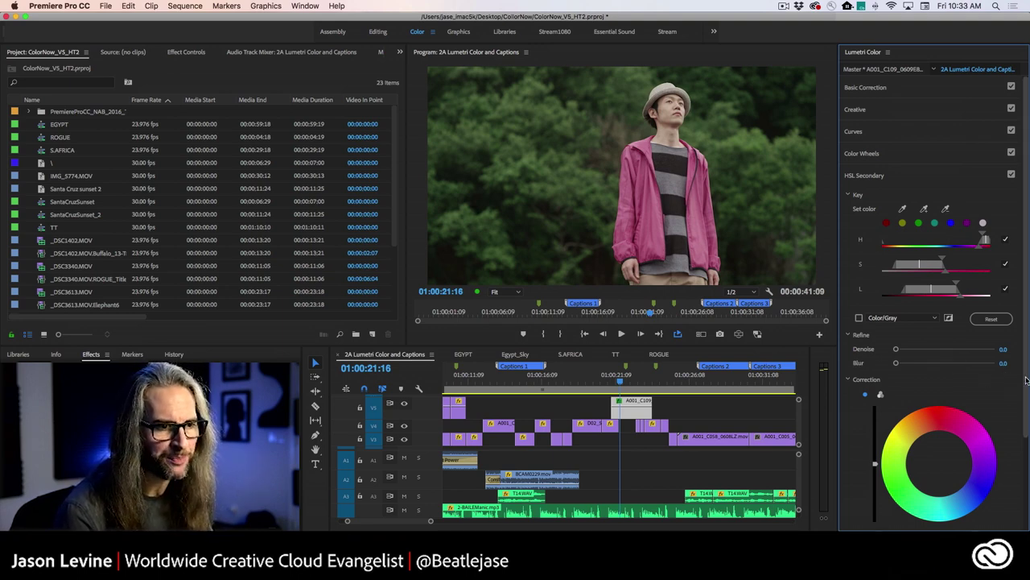
scroll(1026, 380, "down", 3)
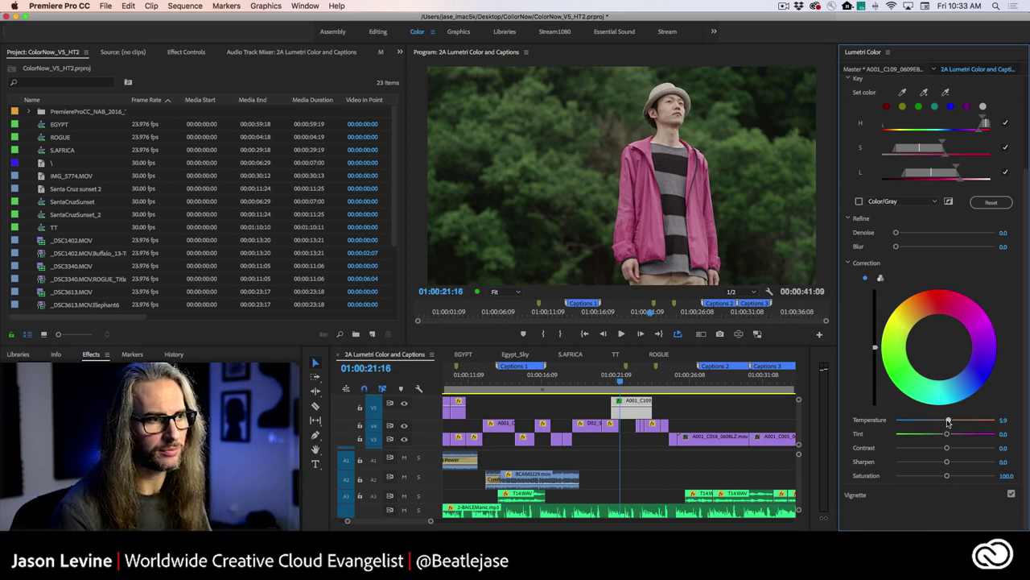
Step: Shift the keyed jacket's temperature, then reset it to 0.0
left_click_drag(948, 421, 984, 420)
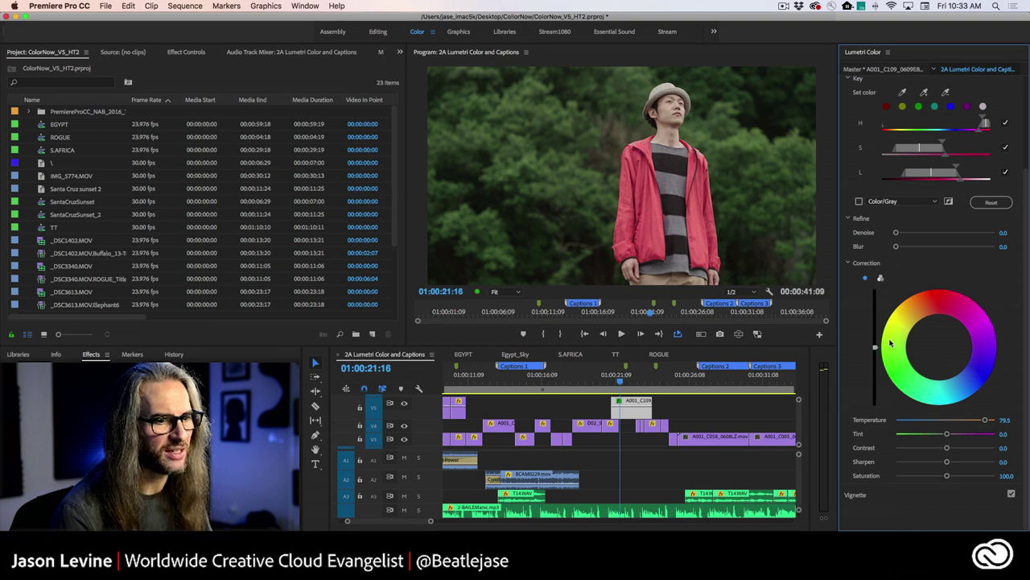
double_click(984, 420)
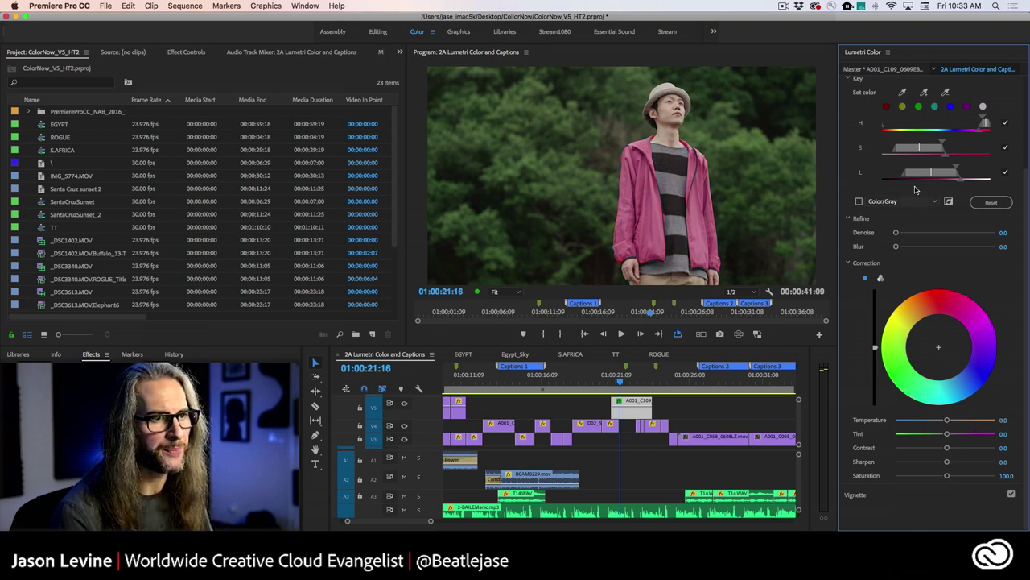
scroll(1019, 275, "up", 2)
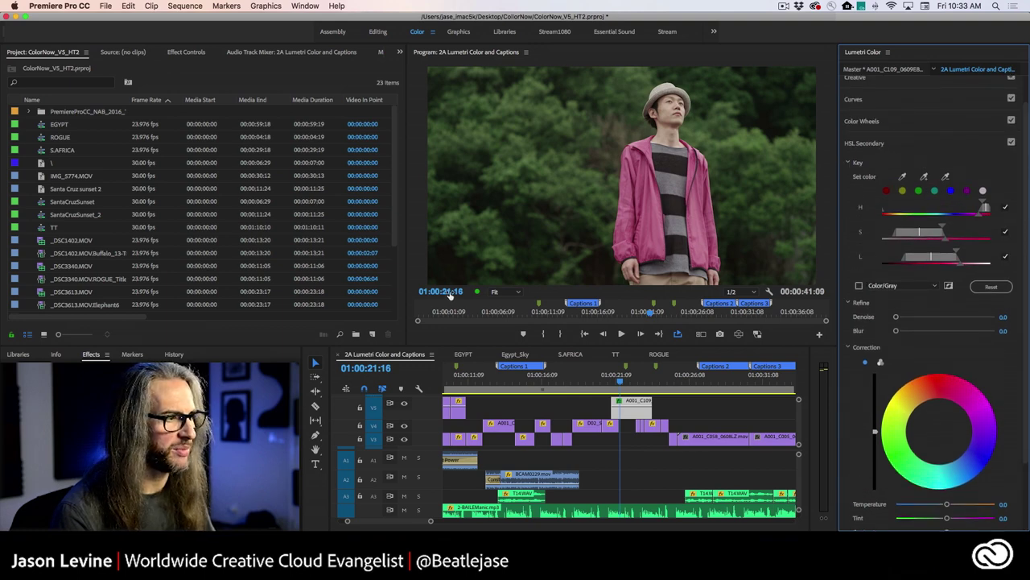
left_click(500, 293)
left_click(509, 360)
left_click_drag(828, 197, 829, 171)
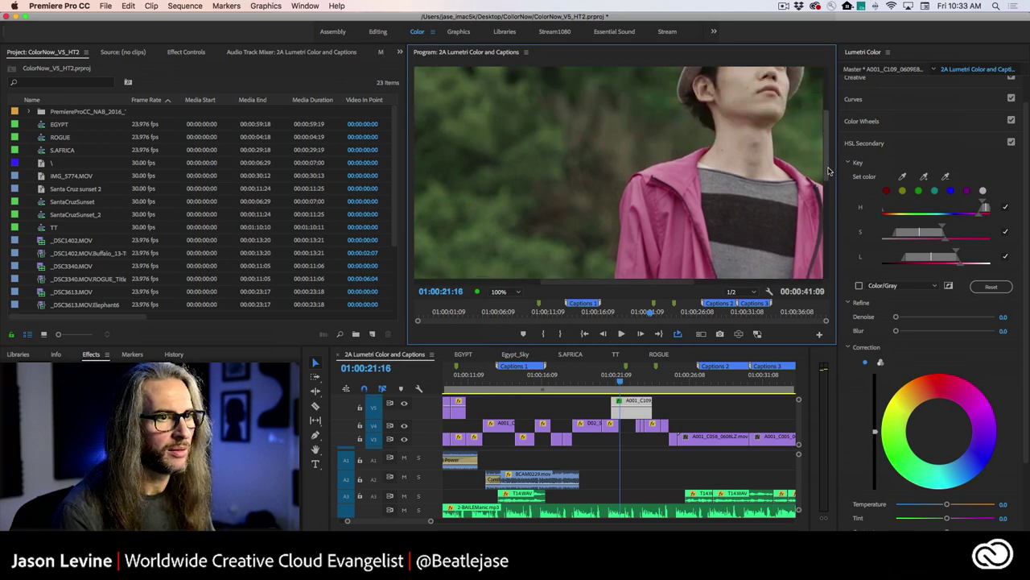
left_click(925, 178)
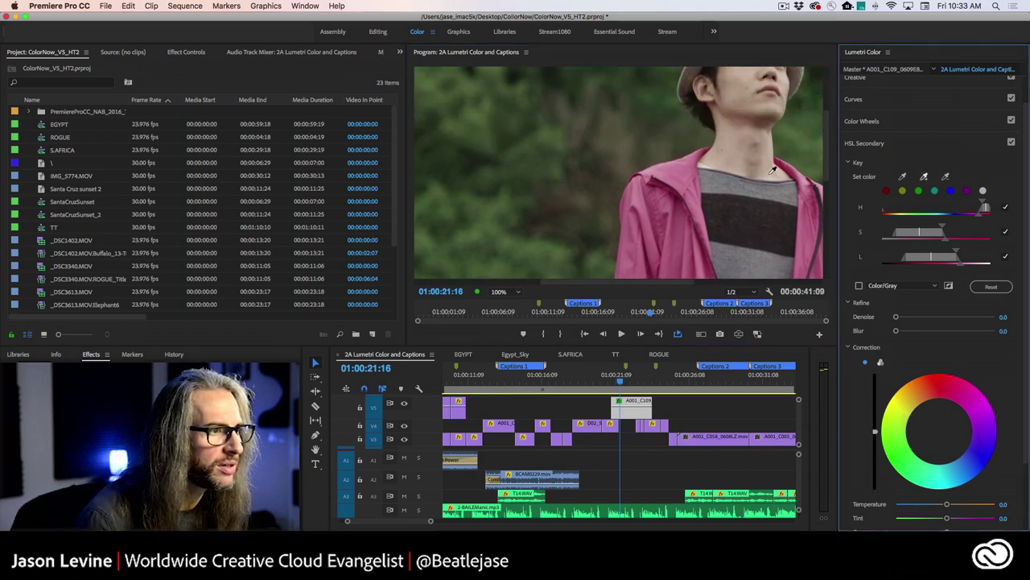
left_click(650, 166)
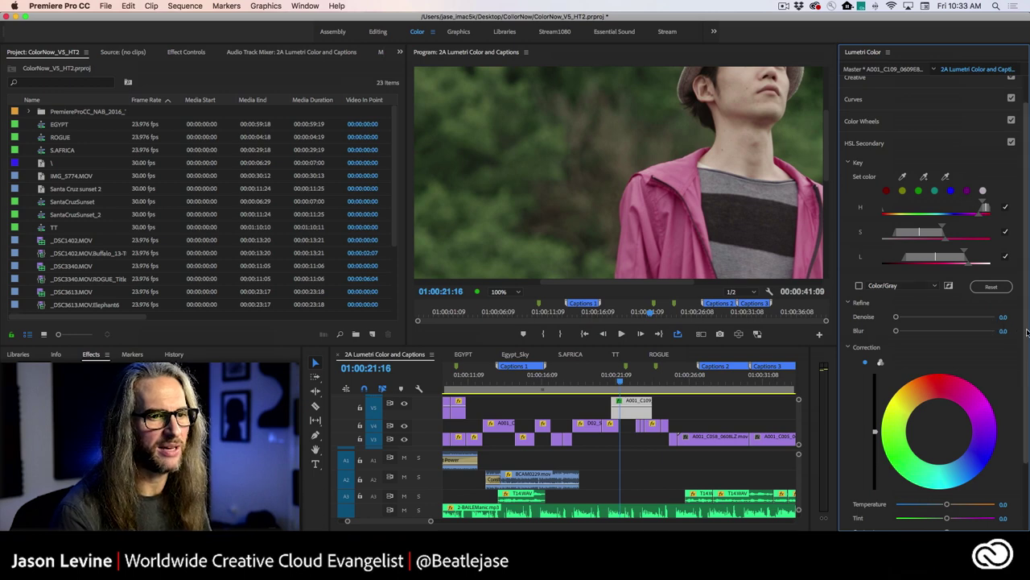
scroll(1026, 333, "down", 3)
left_click(514, 292)
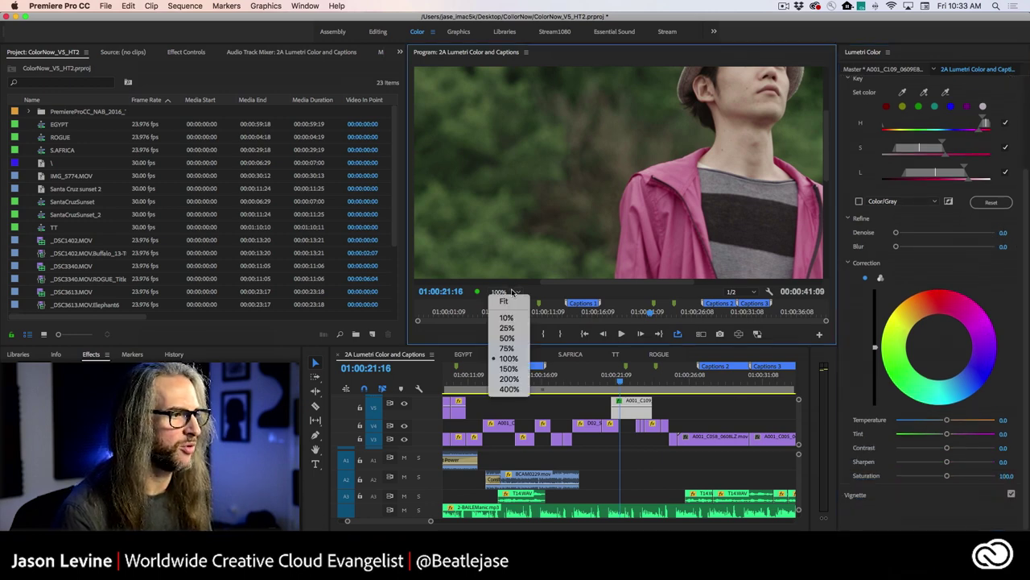
left_click(859, 202)
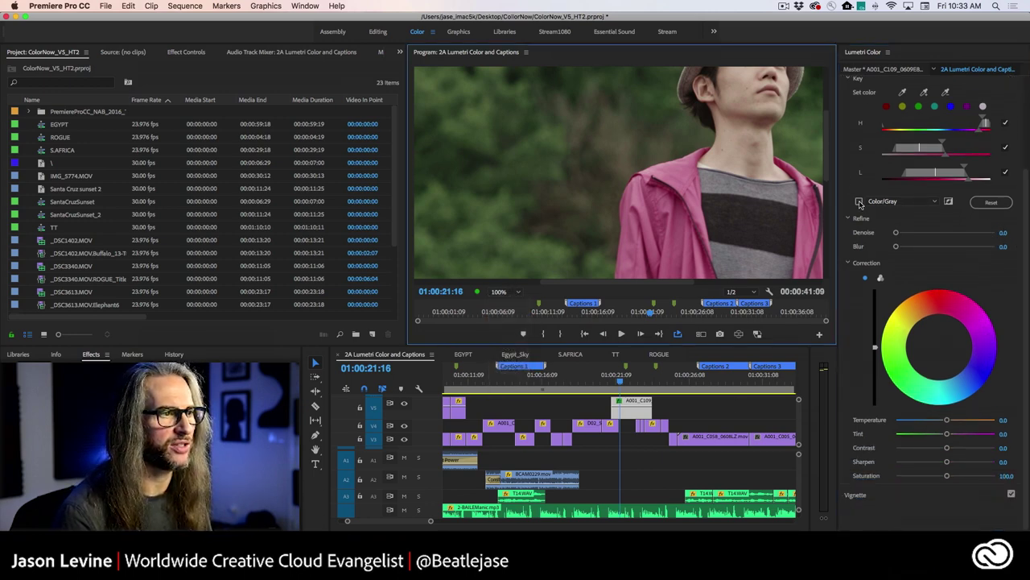
left_click(860, 202)
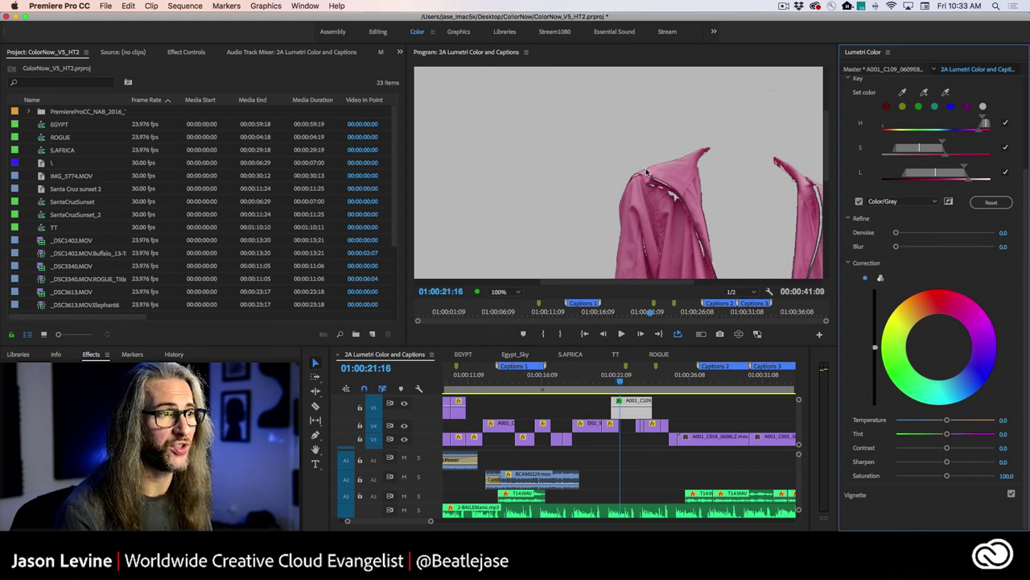
left_click(859, 202)
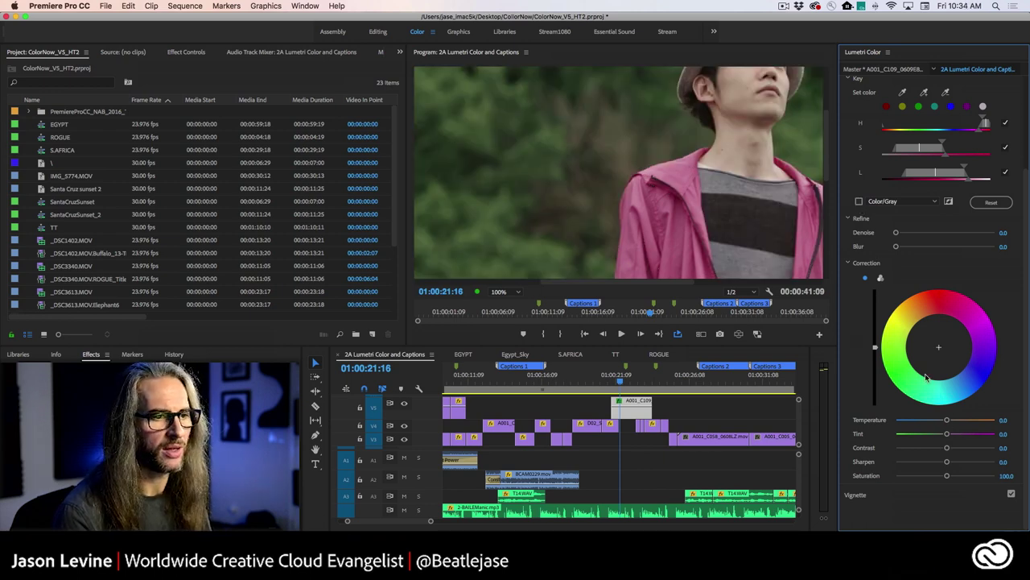
Step: Cool the keyed jacket's temperature to -84.9 and set the Program monitor zoom to Fit
left_click_drag(947, 419, 923, 423)
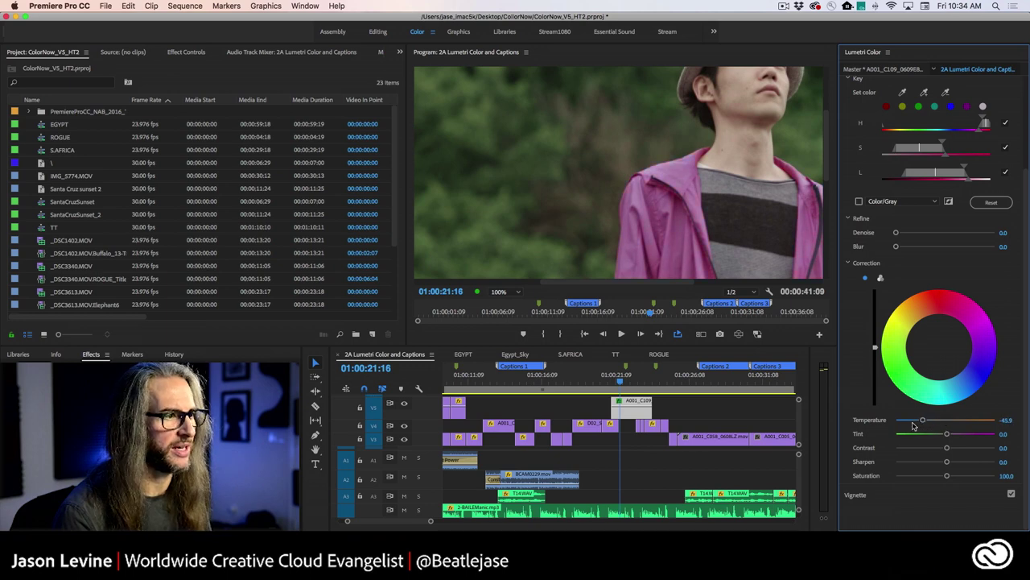
left_click(499, 292)
left_click(499, 299)
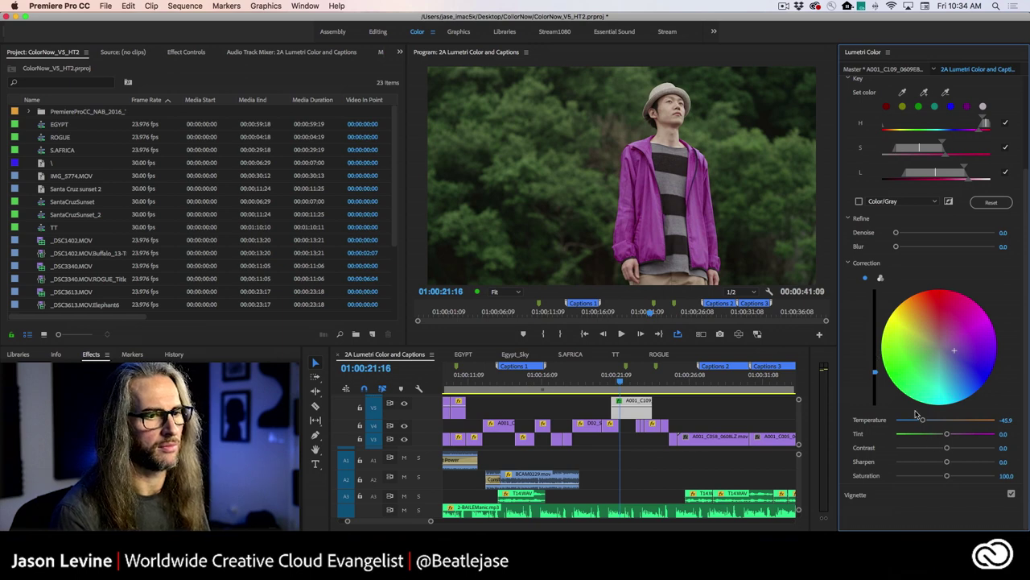
left_click_drag(922, 420, 903, 420)
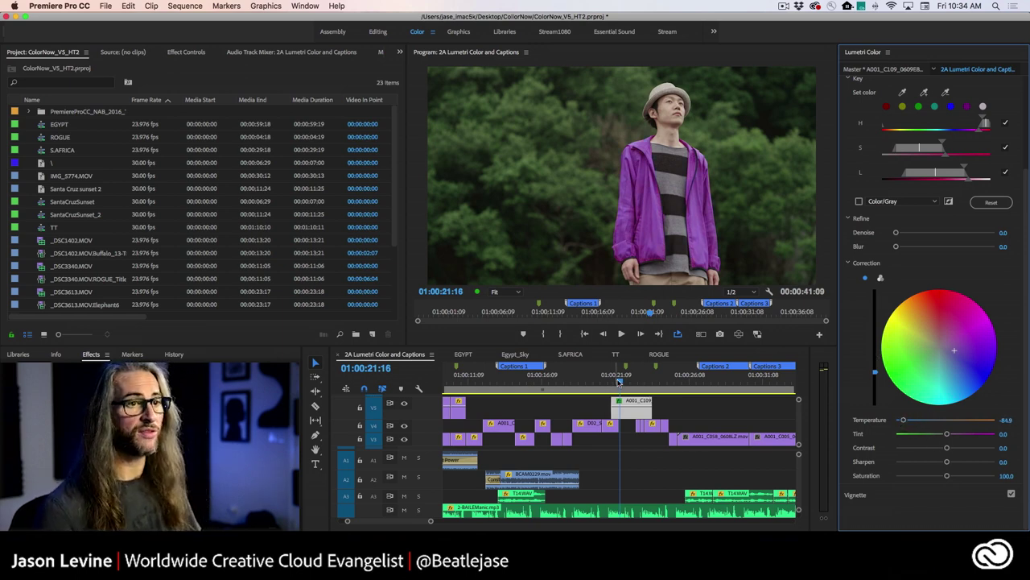
scroll(1019, 312, "up", 2)
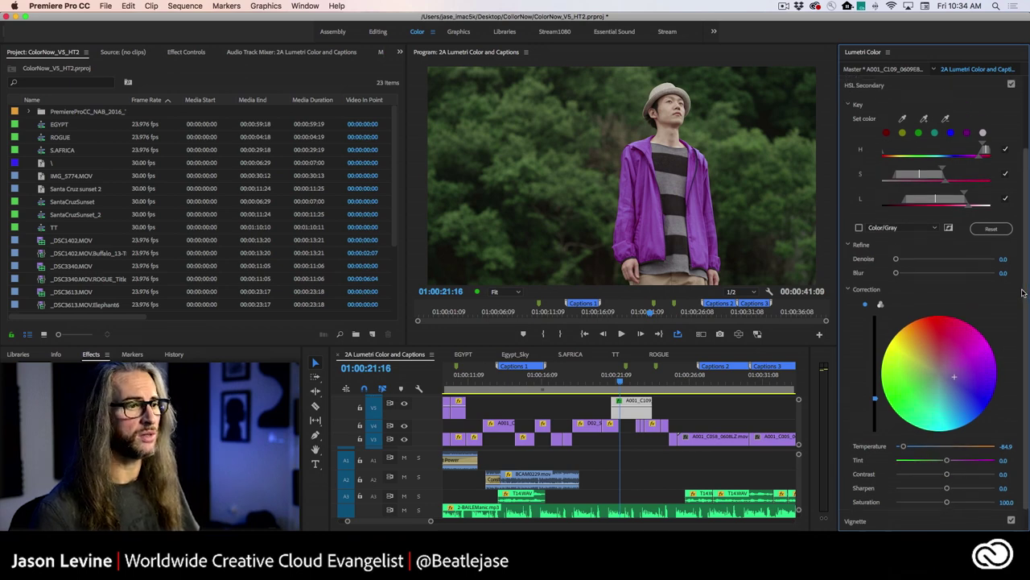
key("space")
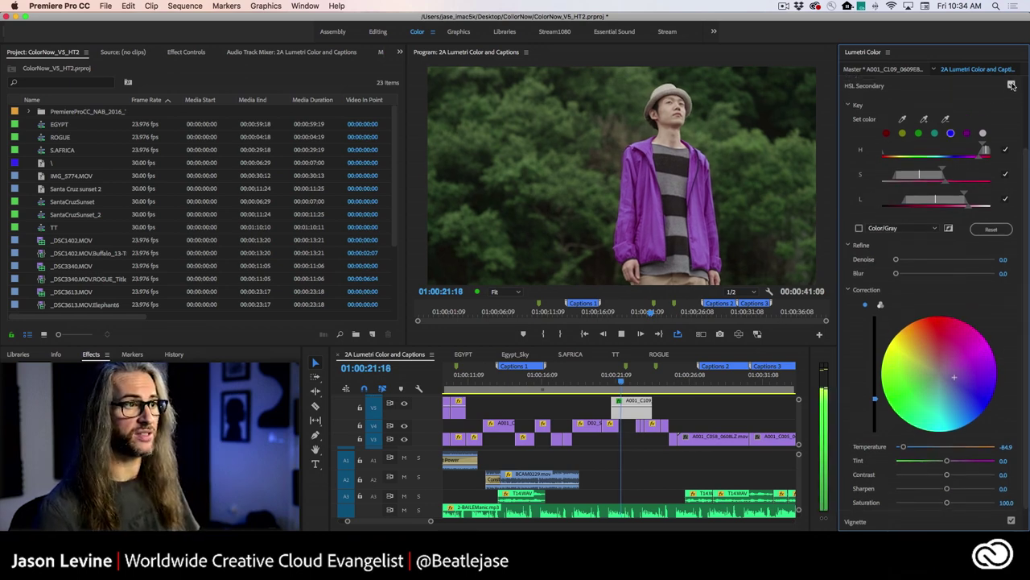
left_click(1012, 84)
left_click(1012, 84)
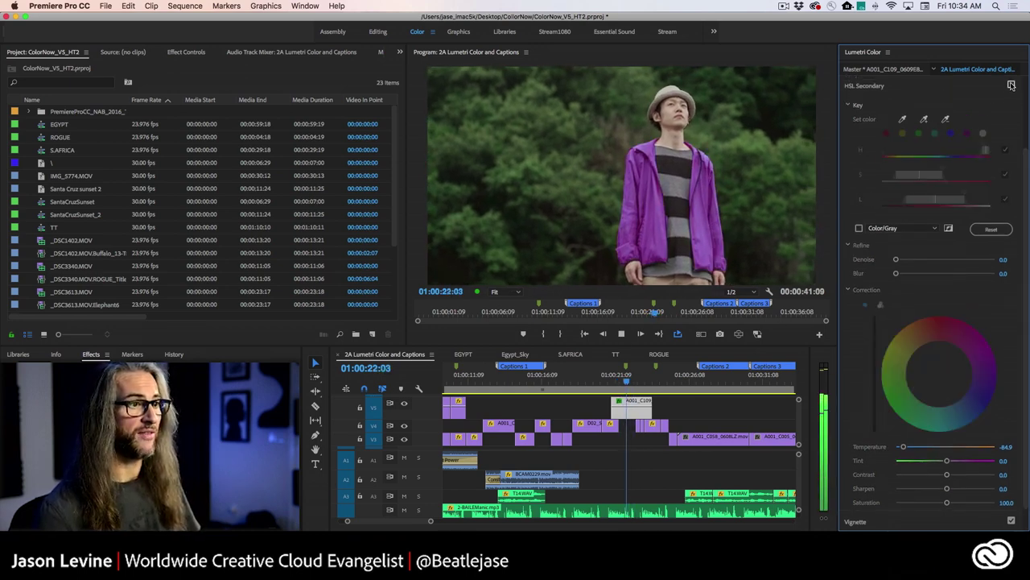
left_click(1012, 84)
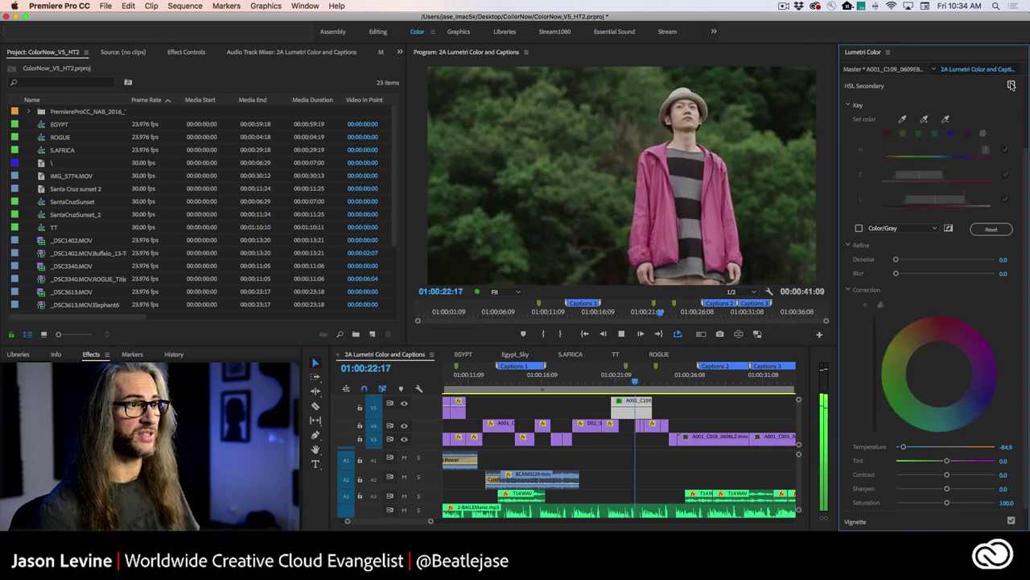
left_click(1012, 85)
left_click(1012, 85)
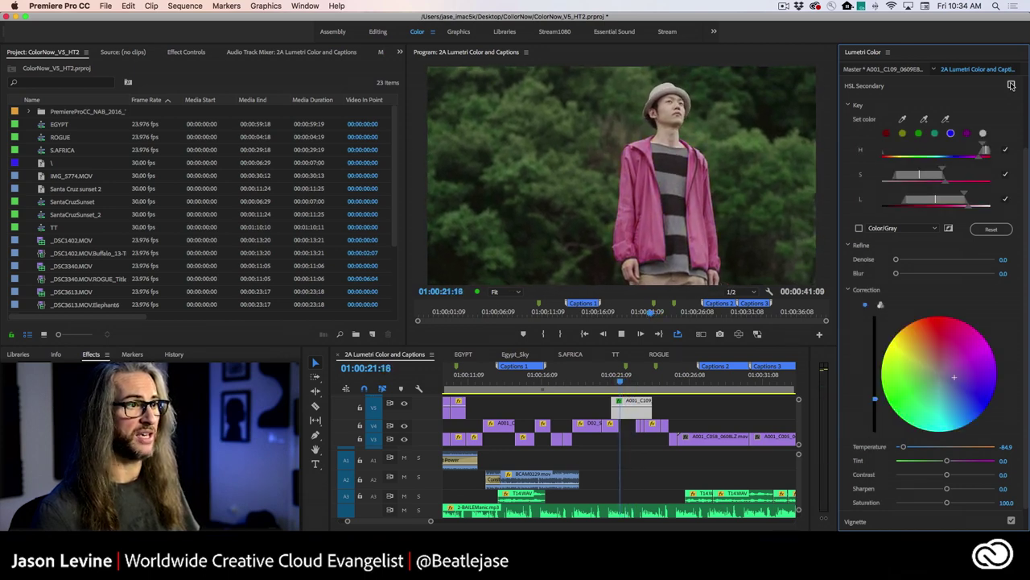
left_click(1012, 85)
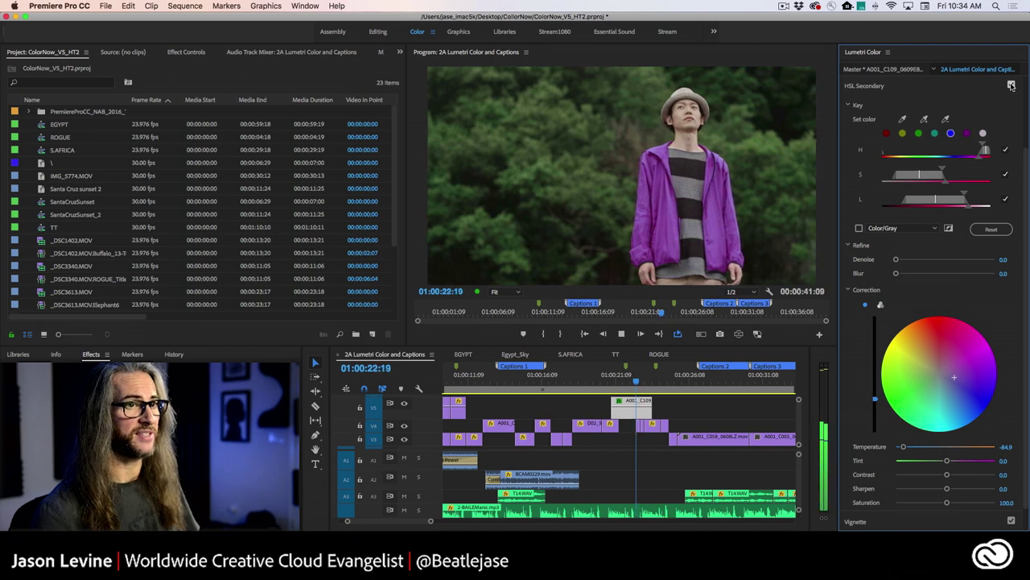
left_click(1012, 85)
left_click(1011, 85)
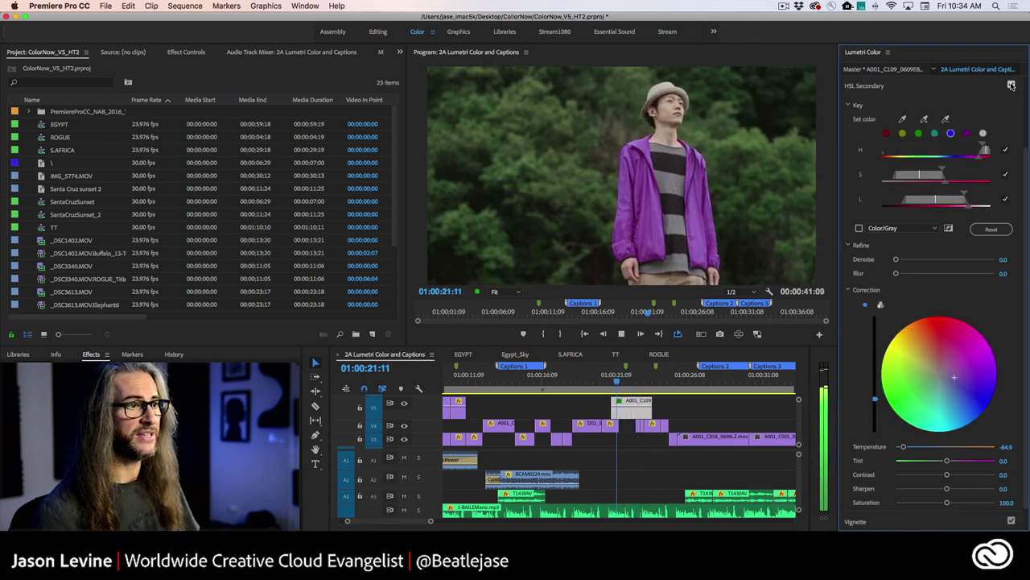
left_click(1012, 85)
left_click(1012, 85)
key("space")
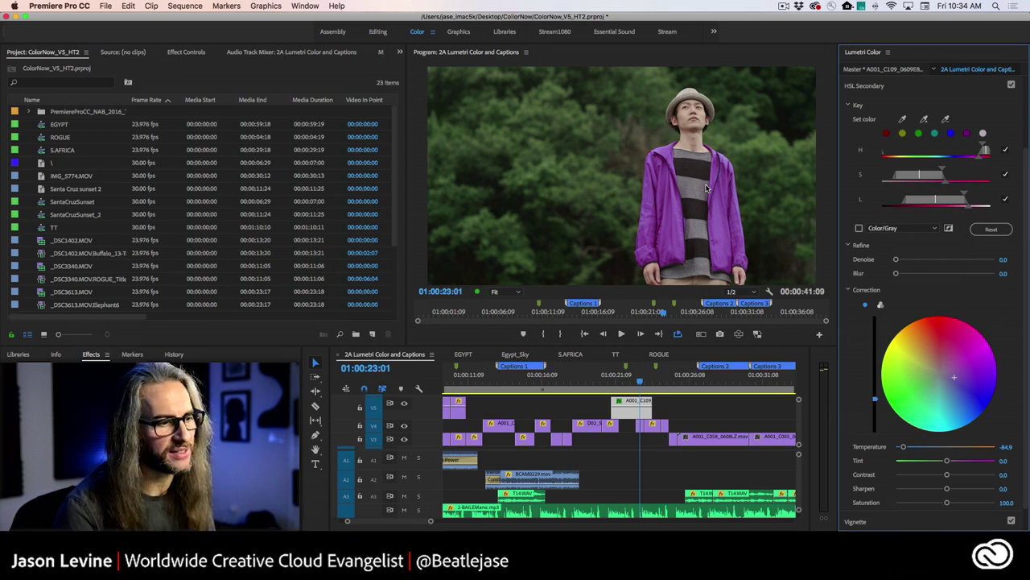
Step: Copy the graded jacket clip, then select the forest hiker clip and zoom the timeline in on it
right_click(624, 416)
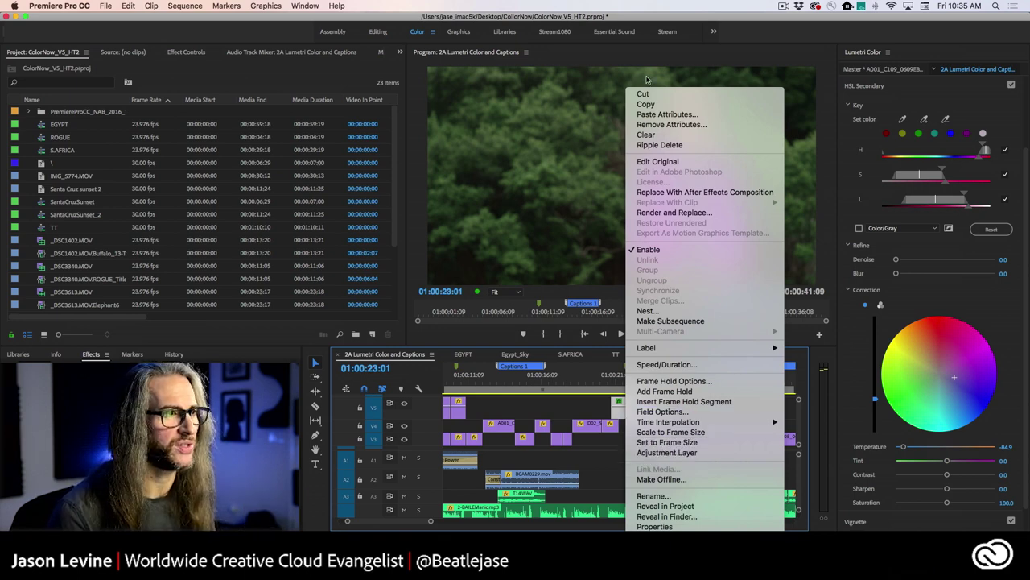
left_click(678, 104)
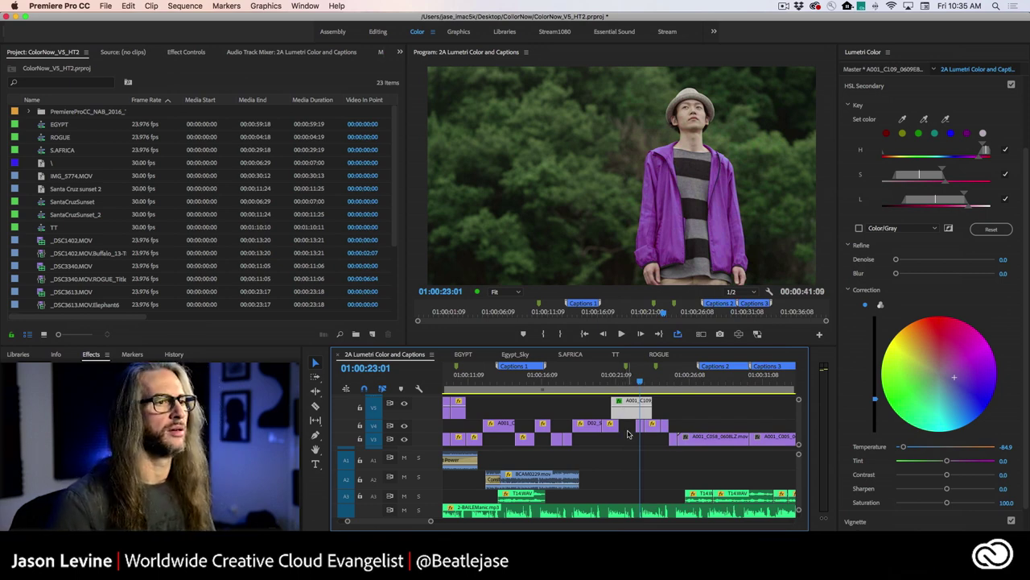
key("space")
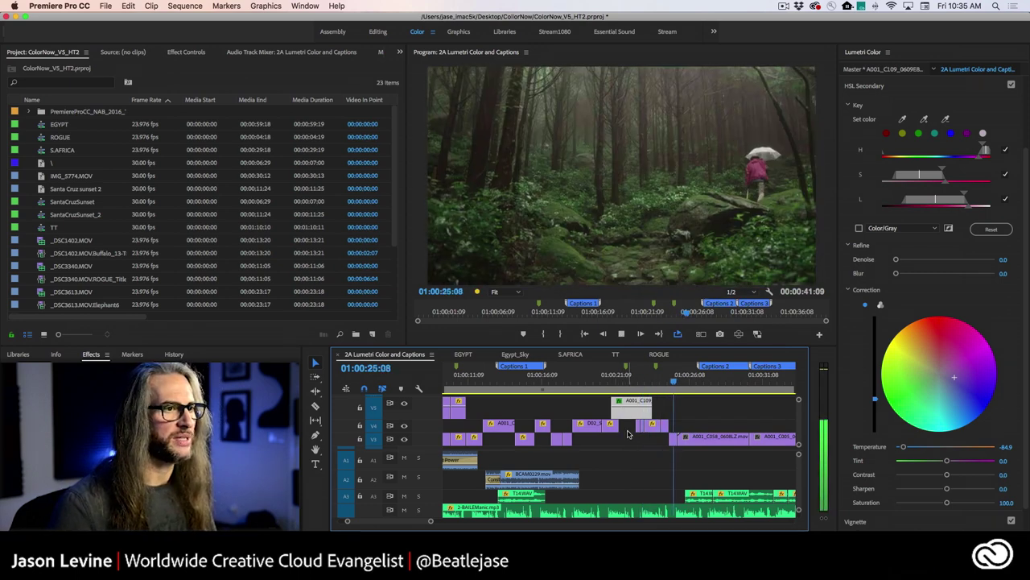
key("space")
left_click(690, 441)
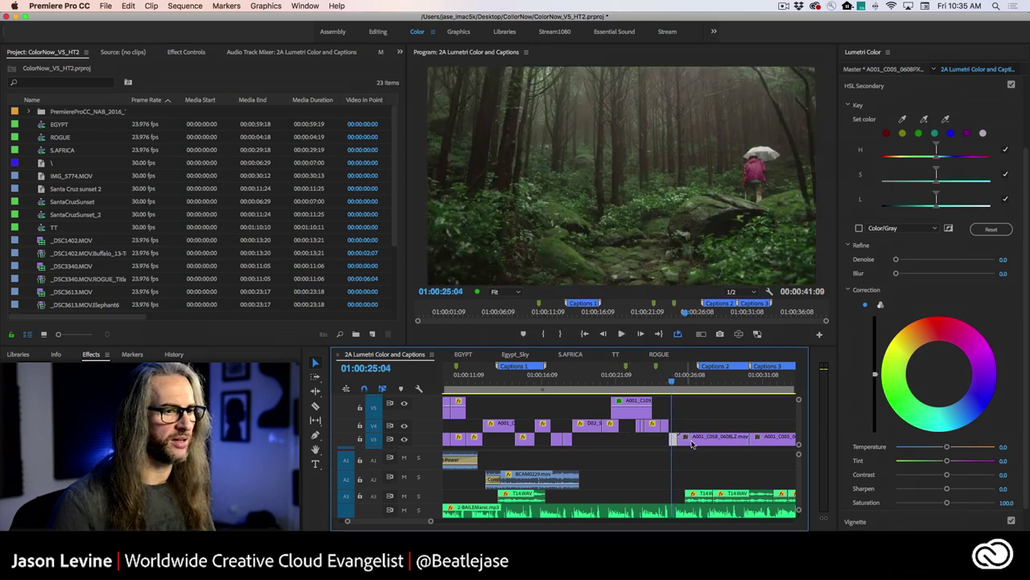
key("=")
scroll(691, 441, "down", 3)
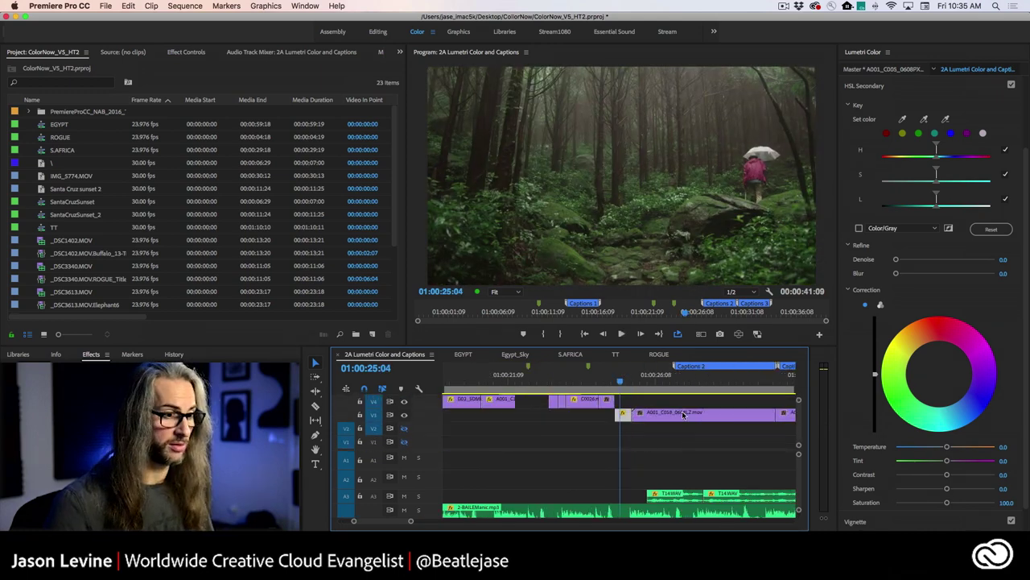
key("=")
key("=")
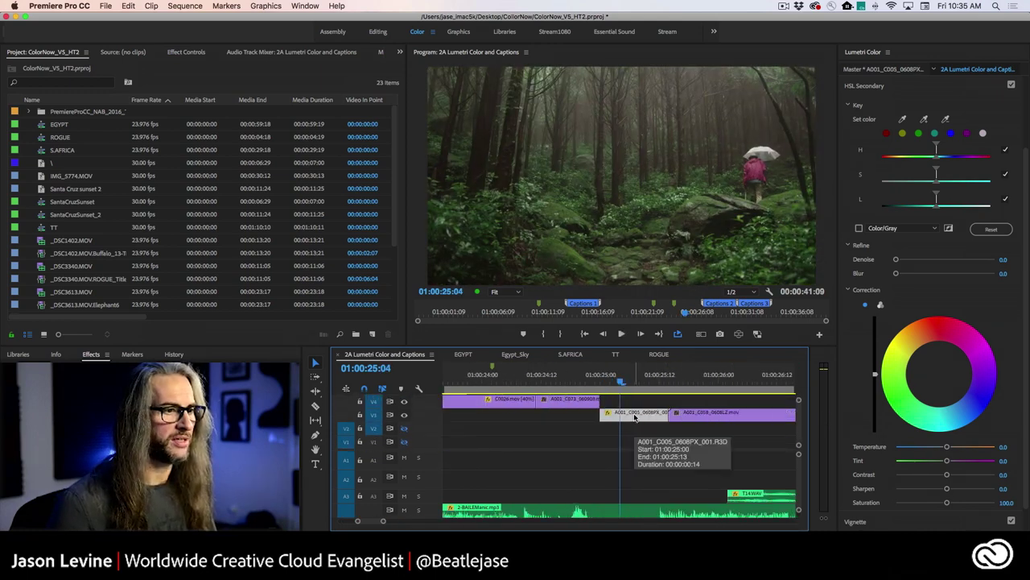
Step: Paste the jacket grade's Lumetri Color onto the forest hiker clip and toggle HSL Secondary to compare
right_click(634, 416)
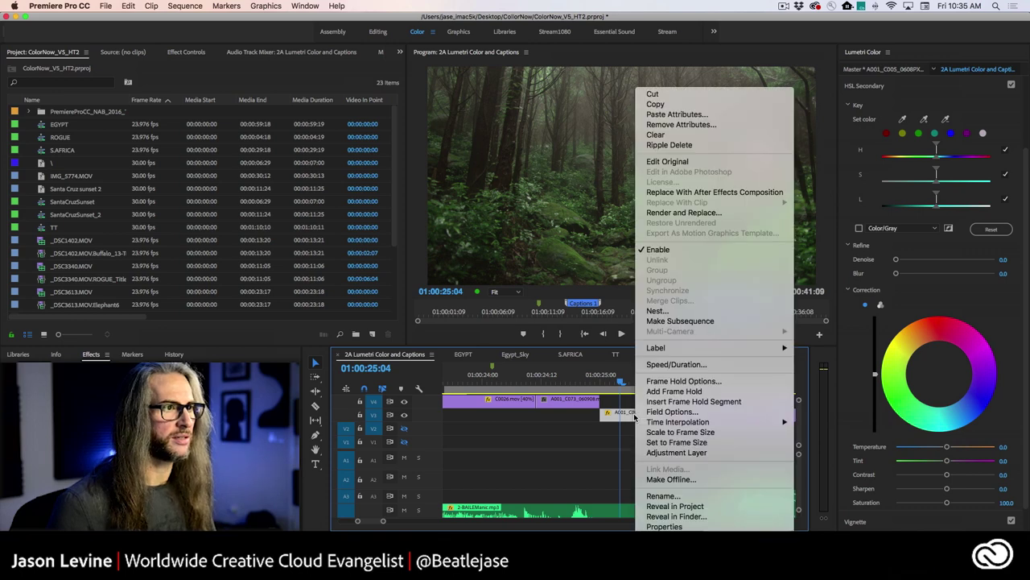
left_click(743, 118)
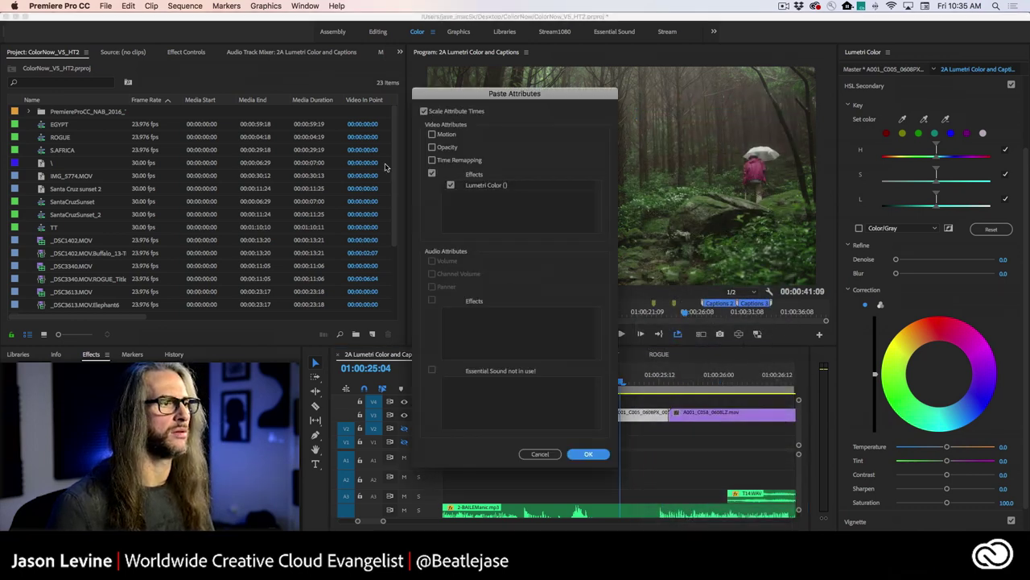
left_click(586, 454)
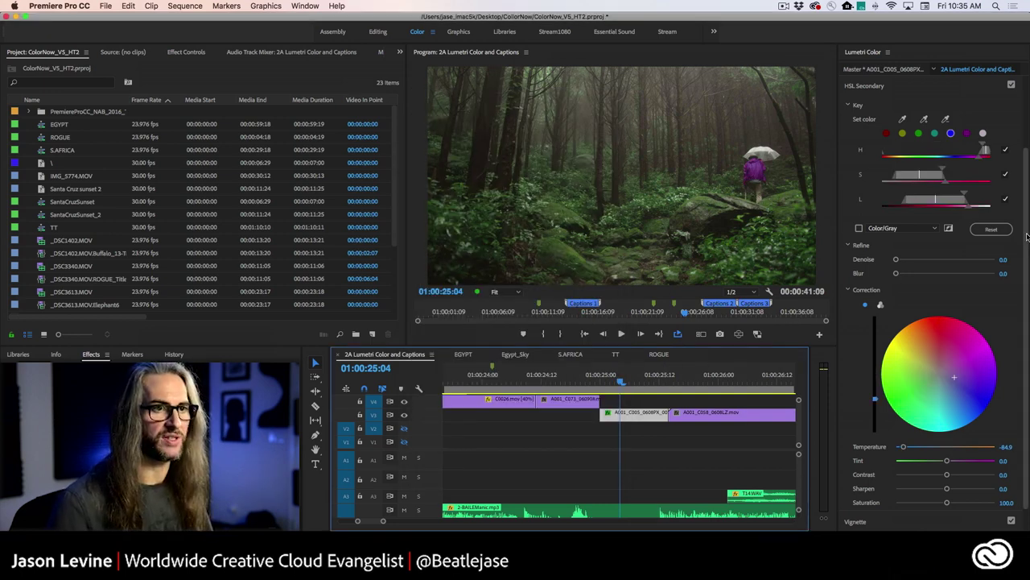
left_click(1012, 86)
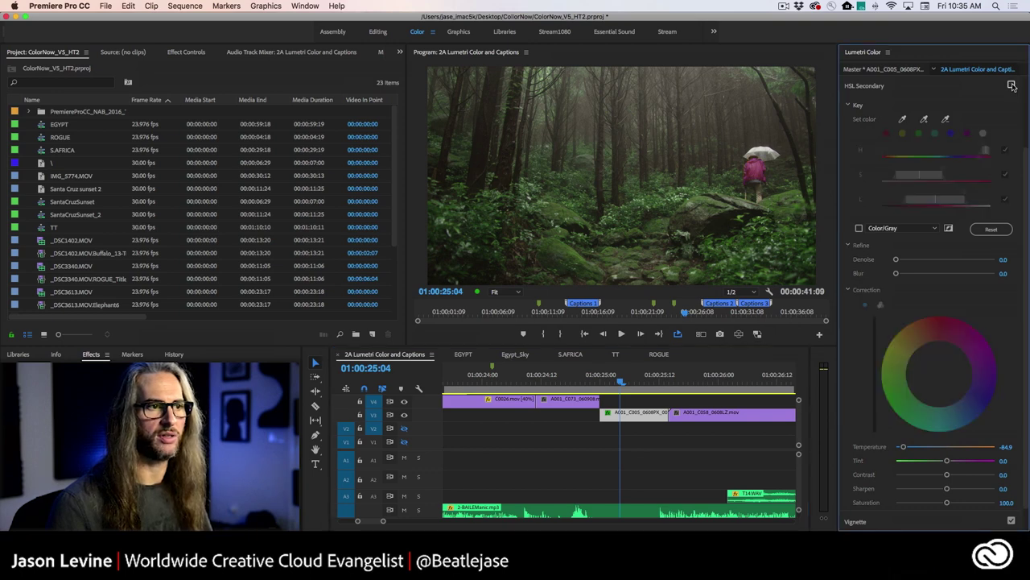
left_click(1012, 86)
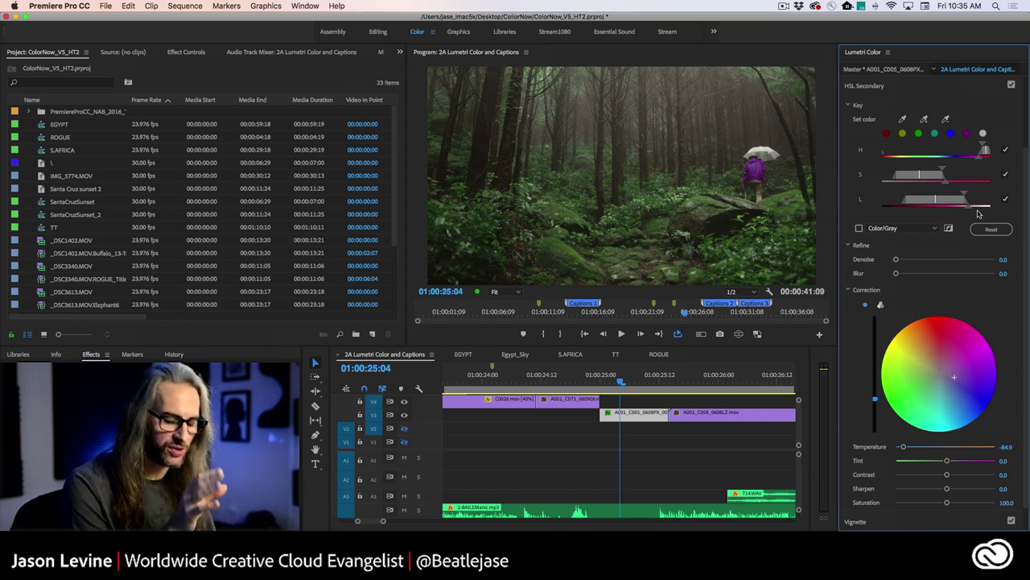
Step: Paste the same Lumetri Color grade onto the A001_C073 waterfall clip
key("Up")
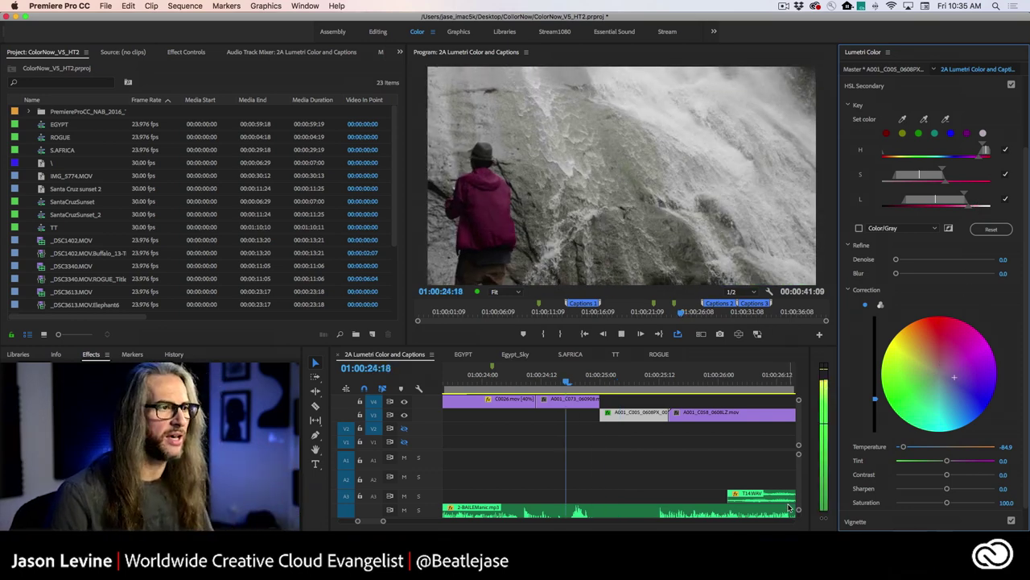
key("space")
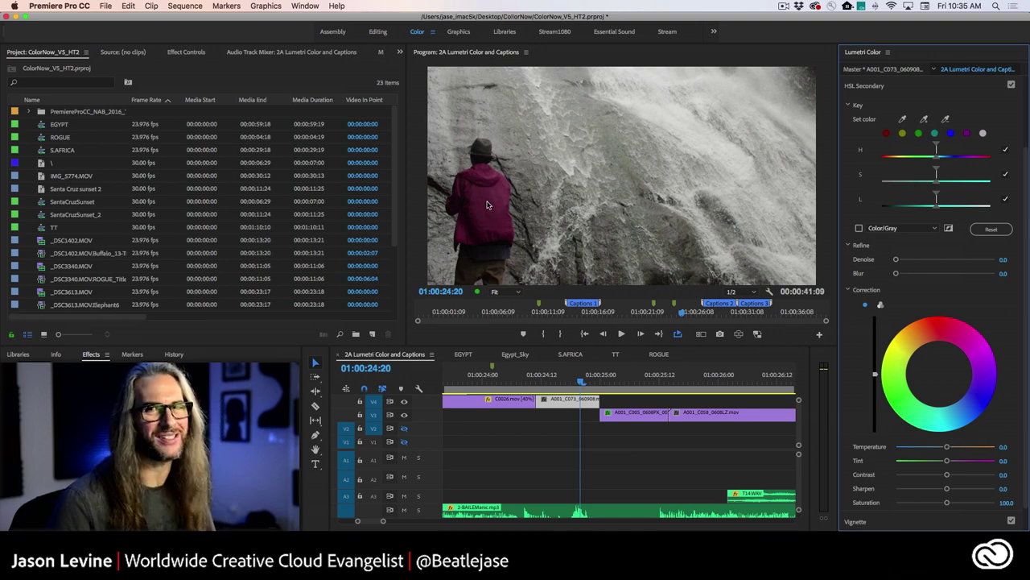
right_click(561, 401)
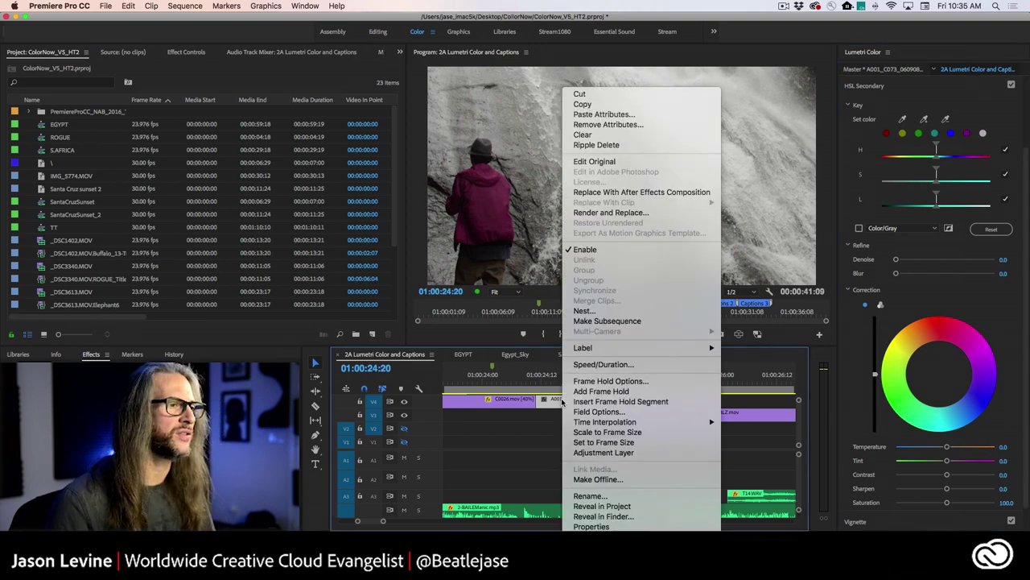
left_click(604, 114)
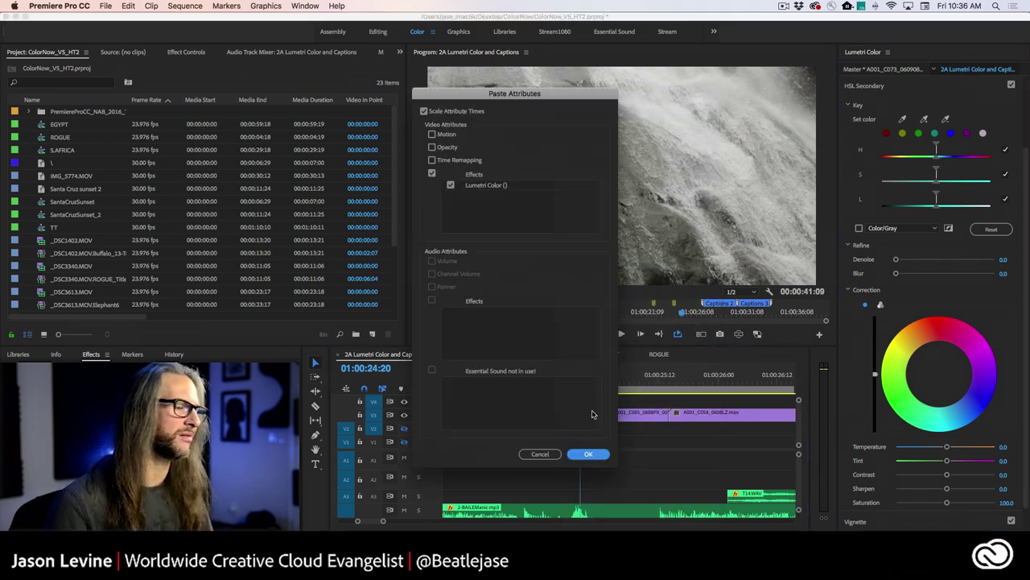
left_click(590, 456)
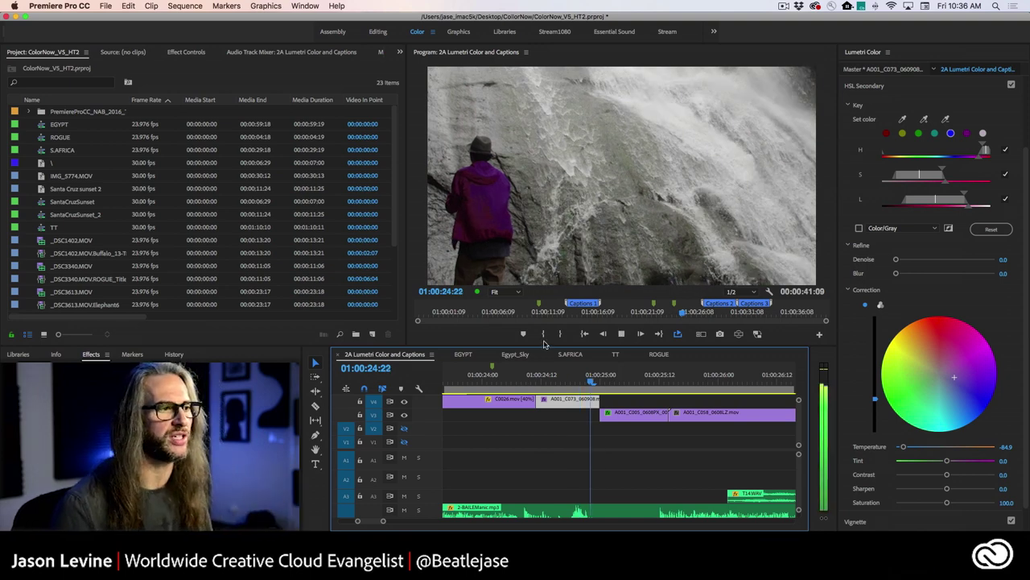
Step: Replay the graded crab, waterfall and forest clips in 2A Lumetri, then open the EGYPT sequence
key("space")
key("space")
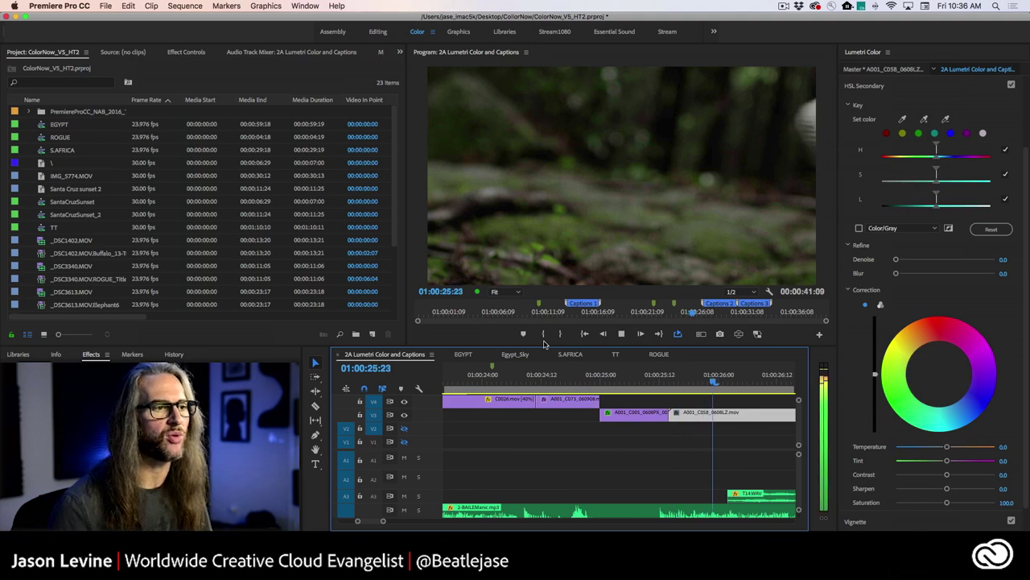
key("space")
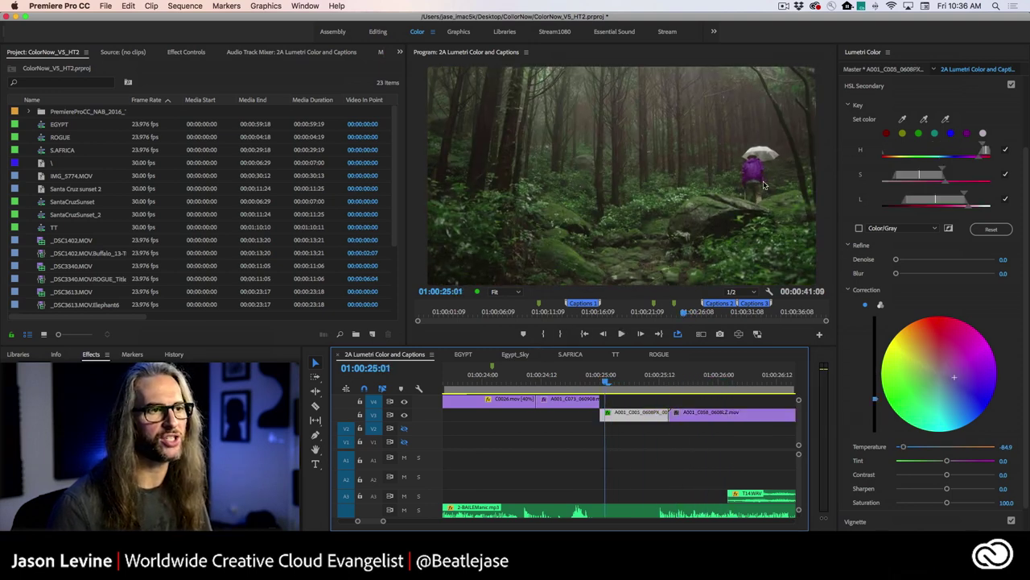
left_click(497, 376)
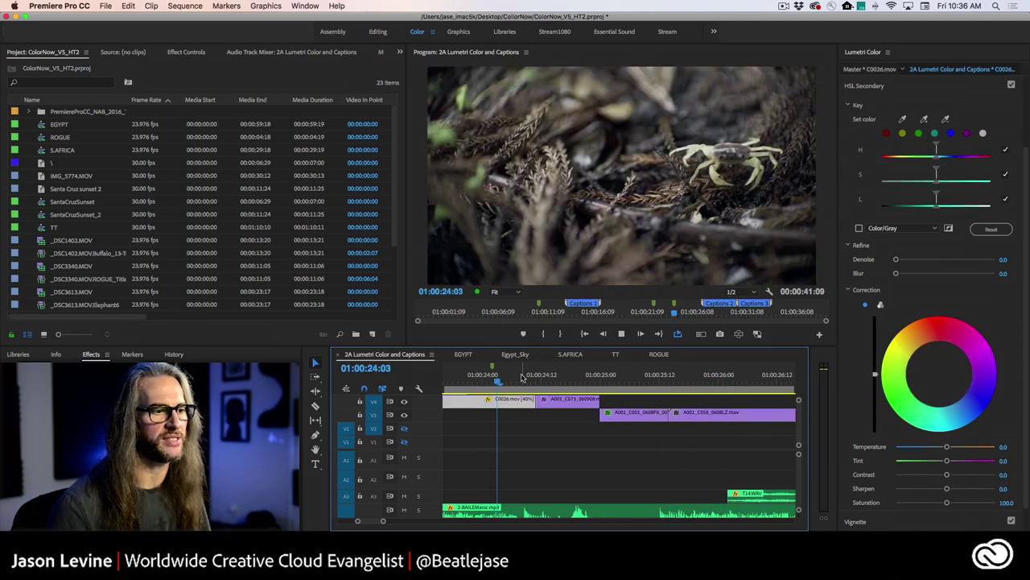
key("space")
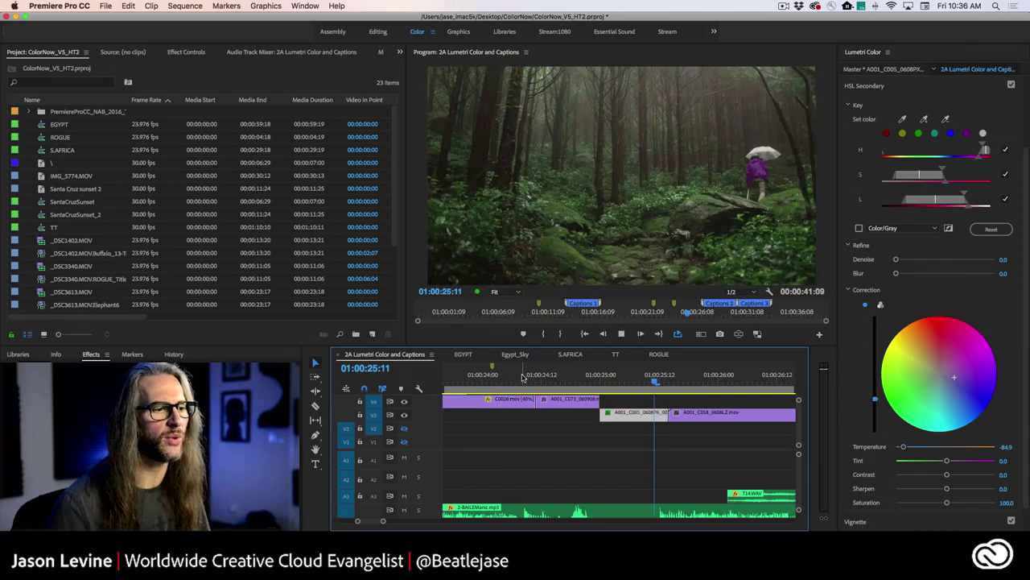
left_click(551, 377)
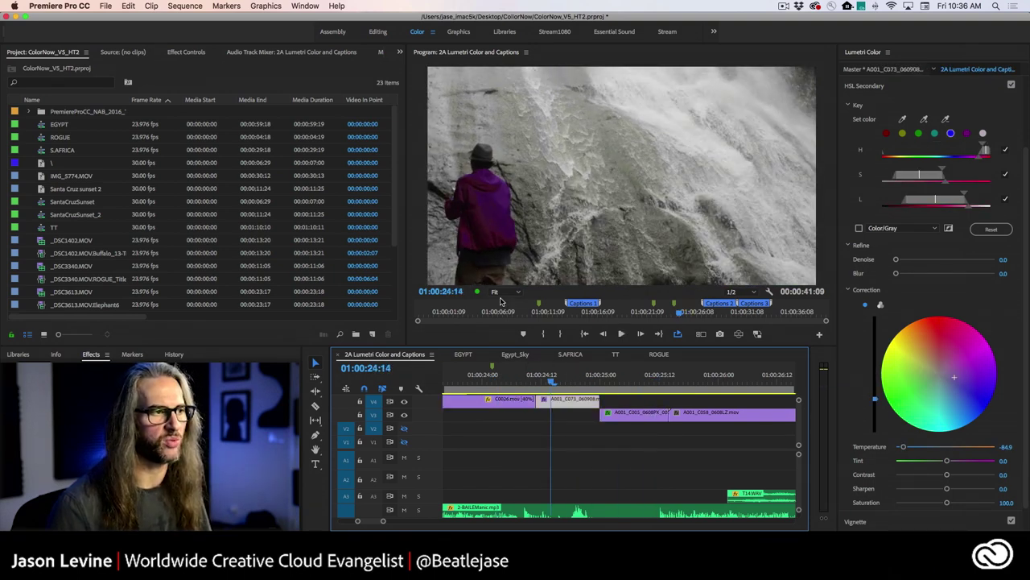
key("space")
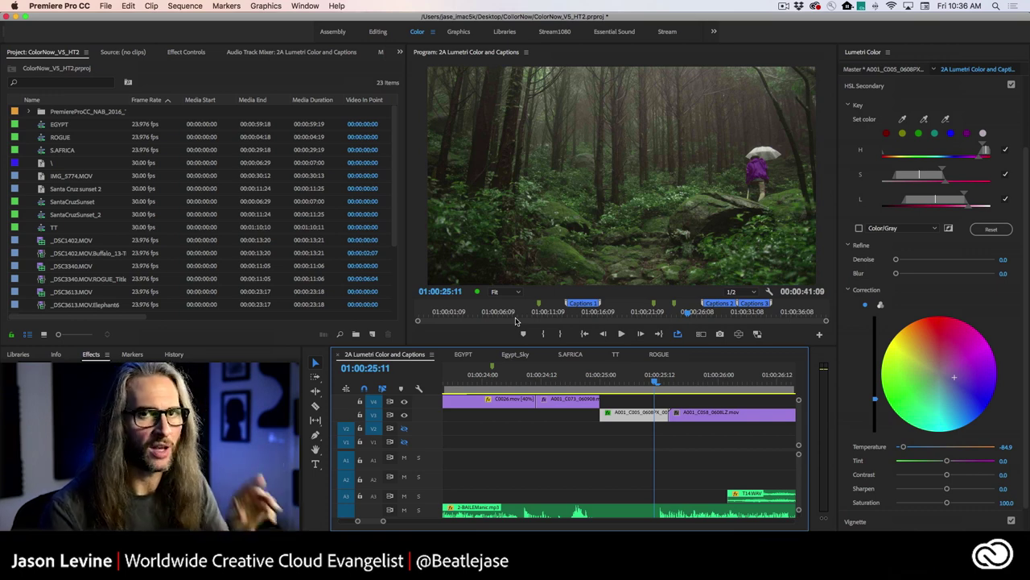
left_click(463, 356)
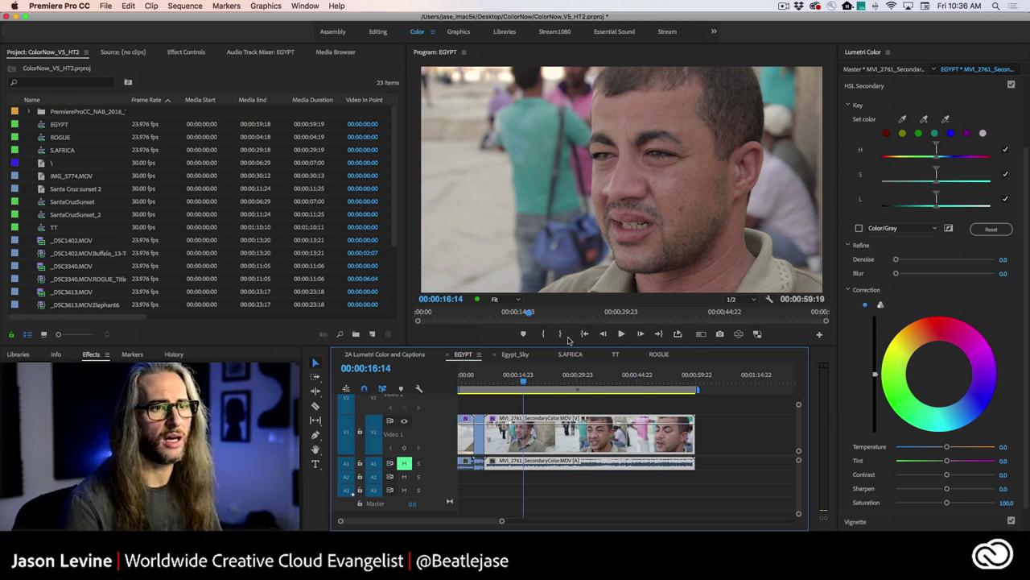
scroll(1026, 81, "up", 3)
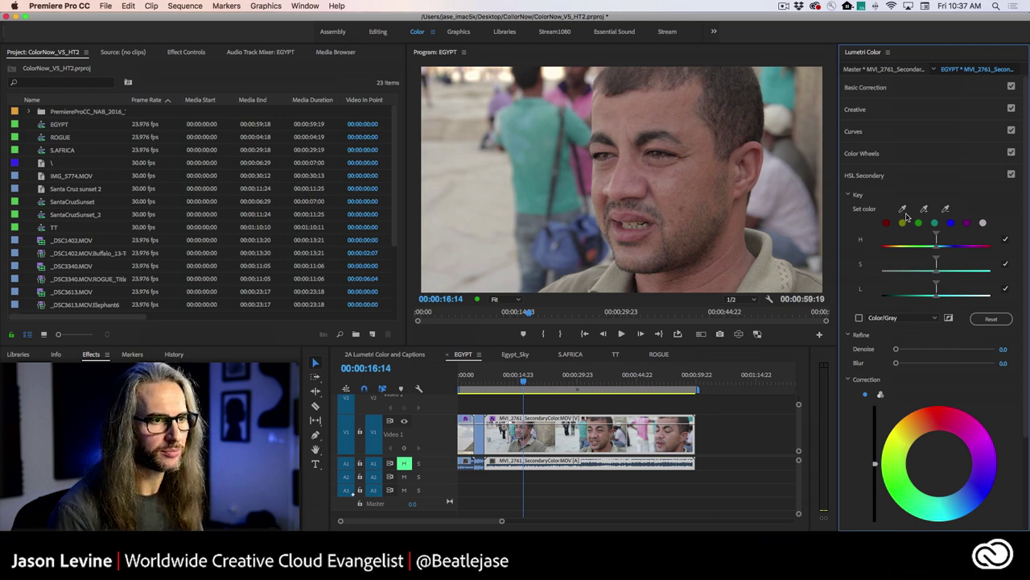
Step: Sample the man's face with the Set color eyedropper, enable Color/Gray, and add more skin tones
left_click(713, 164)
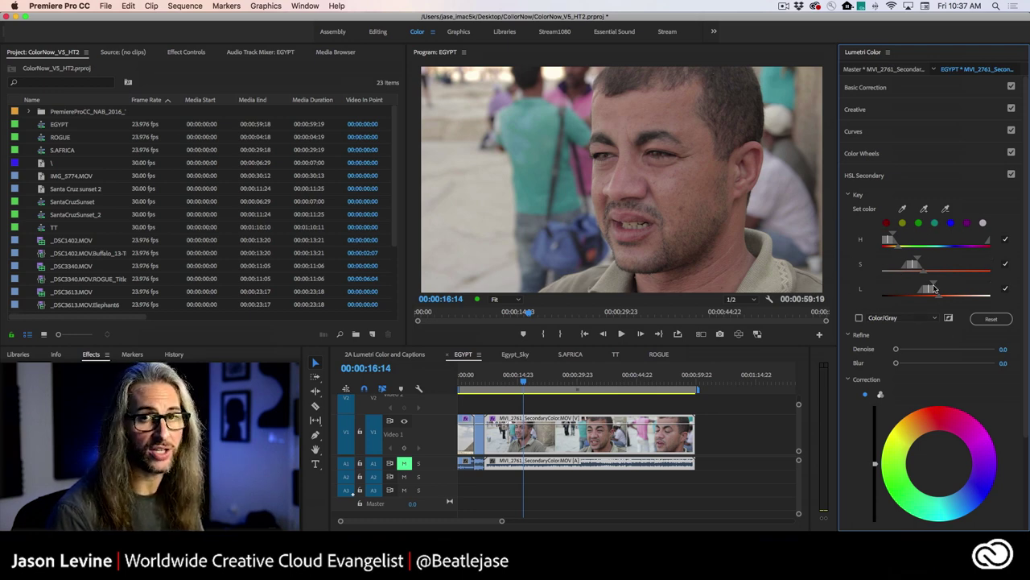
left_click(859, 318)
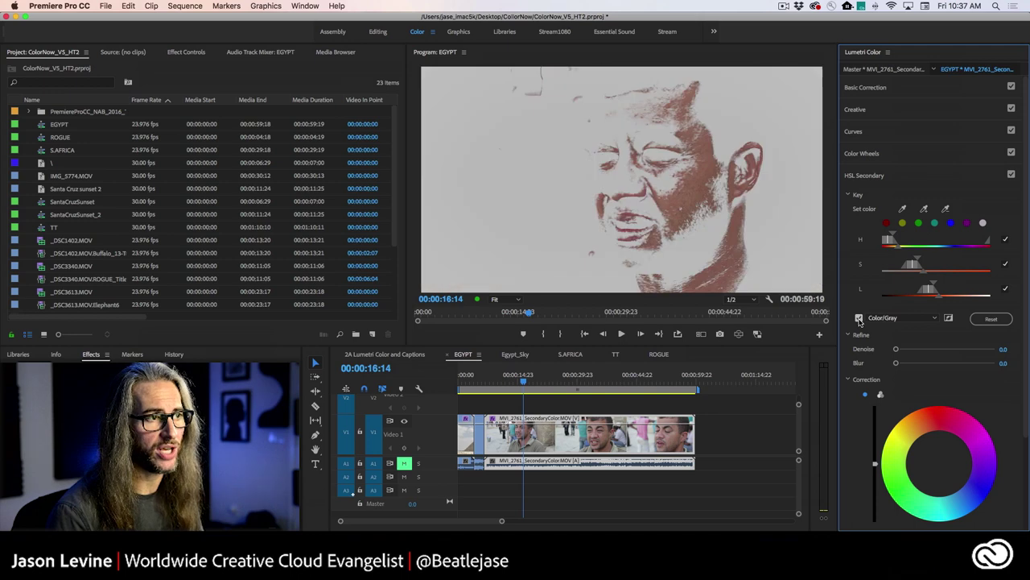
left_click(925, 209)
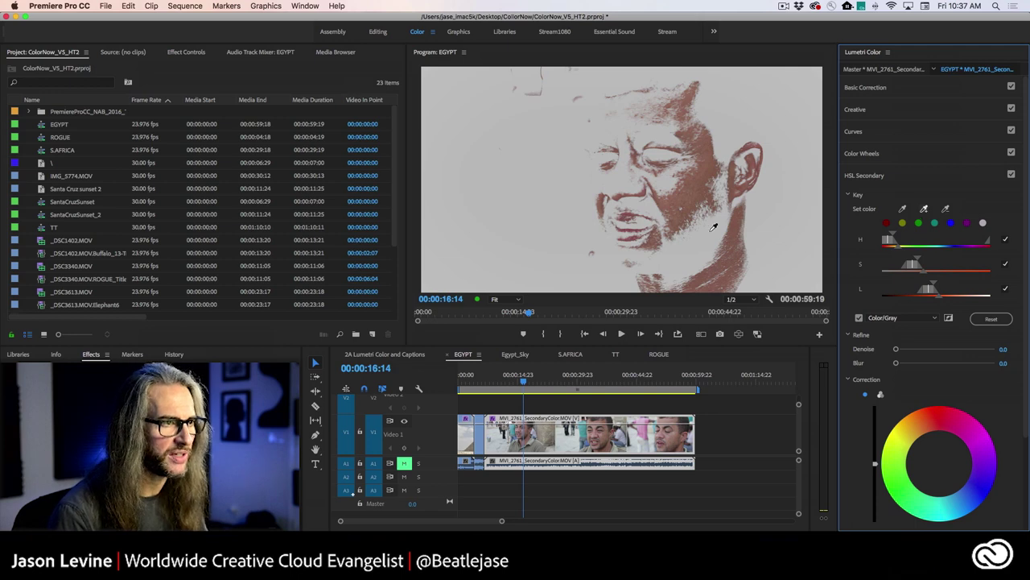
left_click(667, 179)
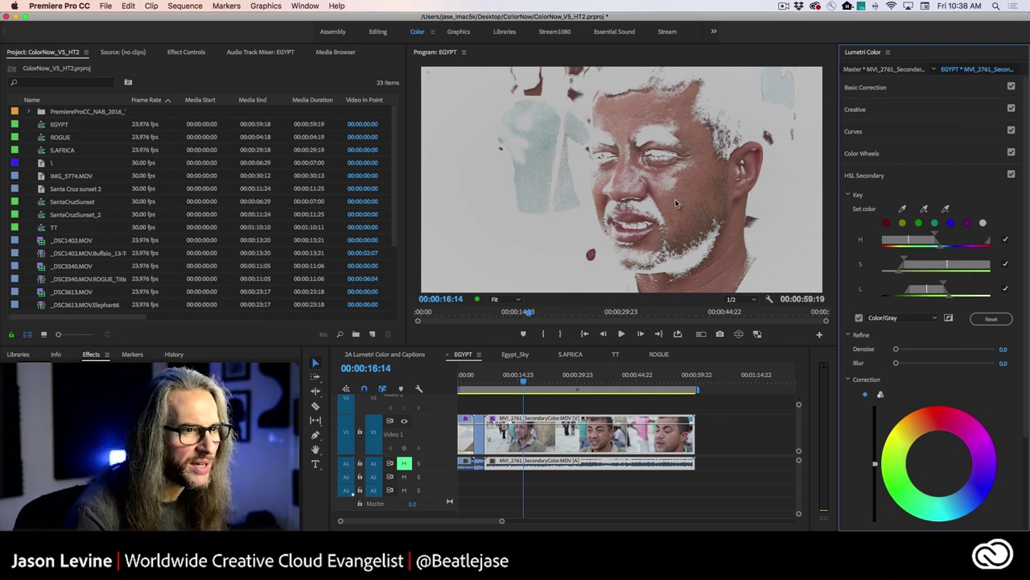
Step: Resample the face skin with the eyedroppers, comparing the grey key matte against the normal image
left_click(859, 318)
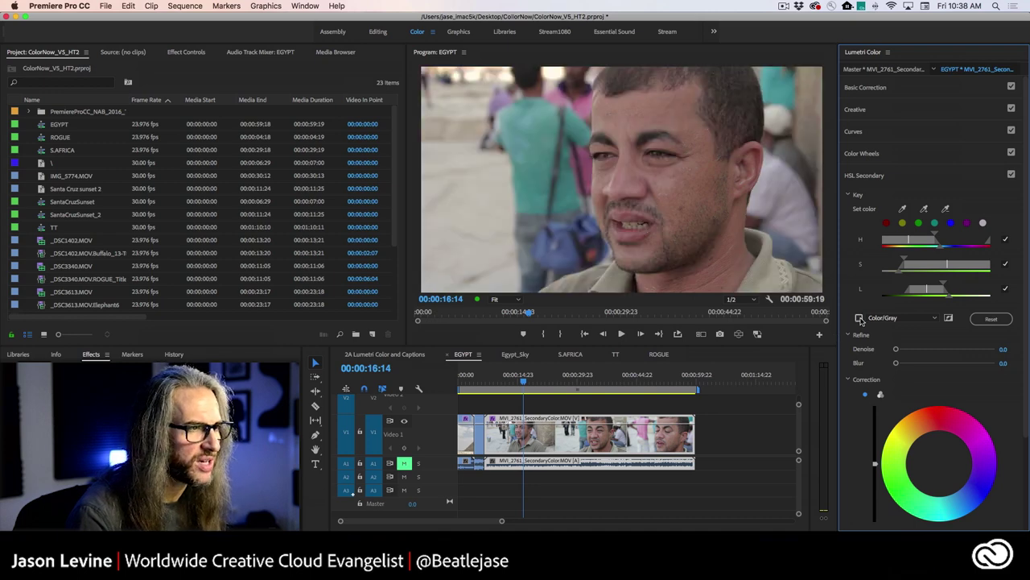
left_click(859, 318)
left_click(858, 318)
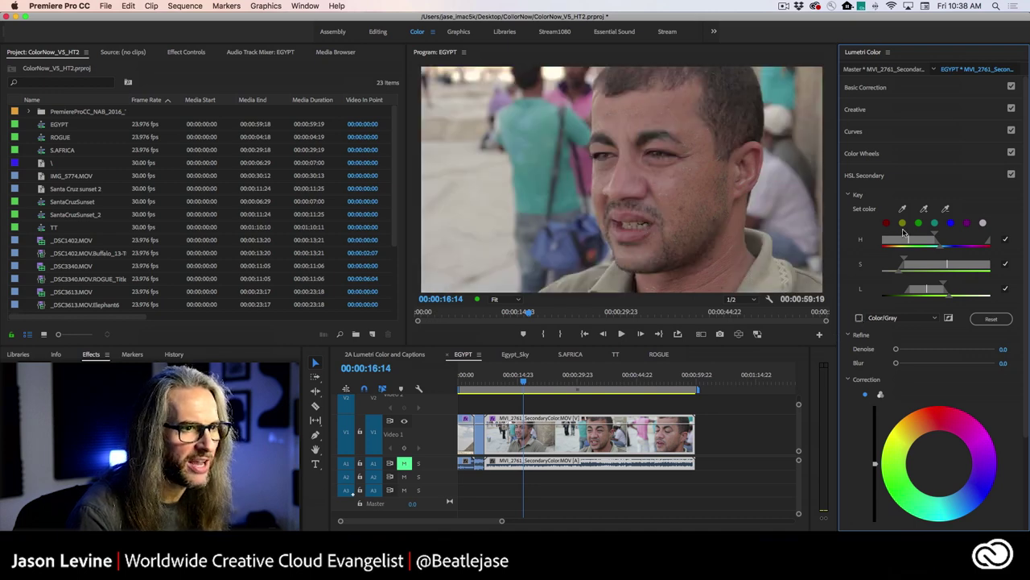
left_click(860, 318)
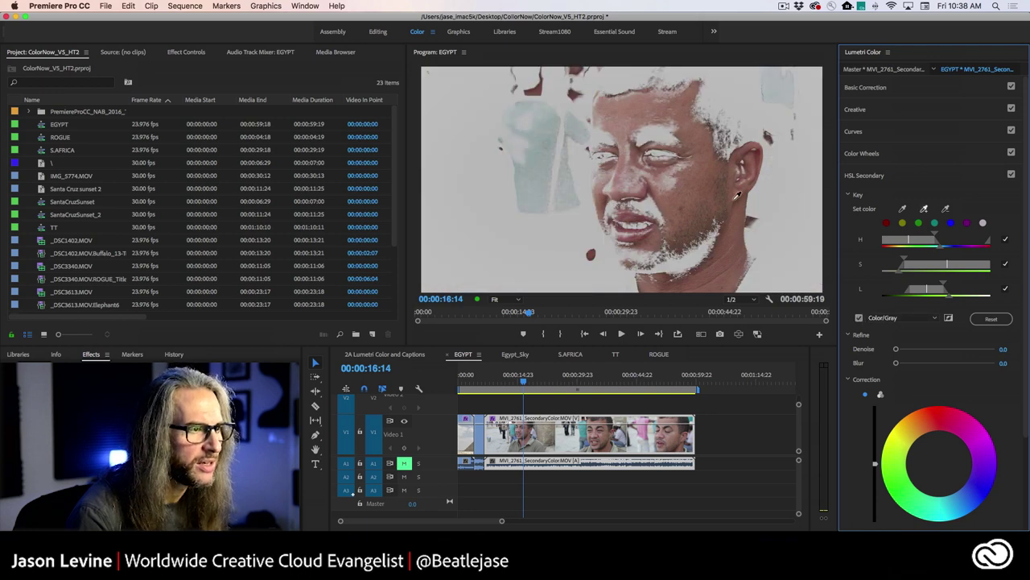
left_click(646, 202)
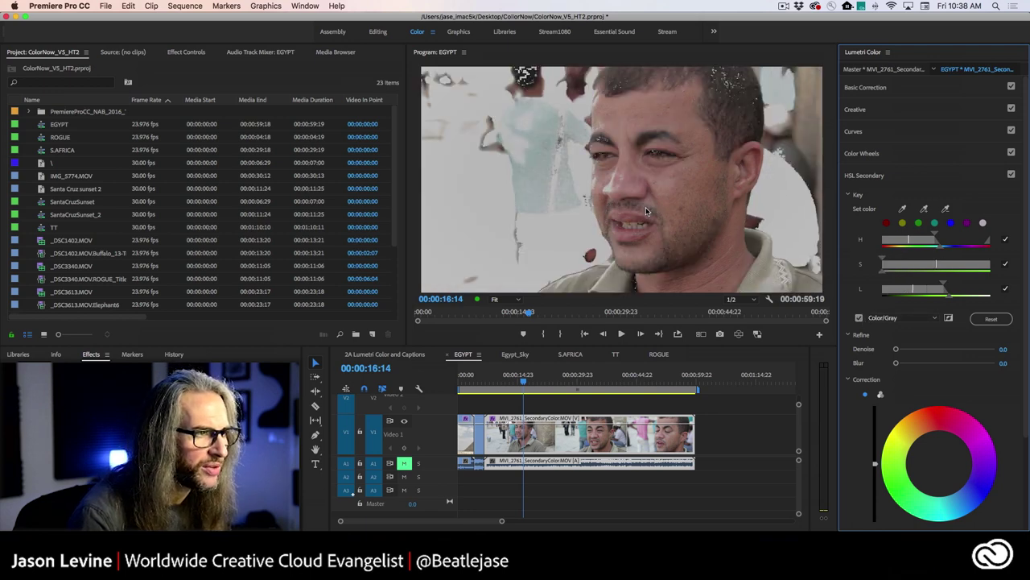
left_click(691, 211)
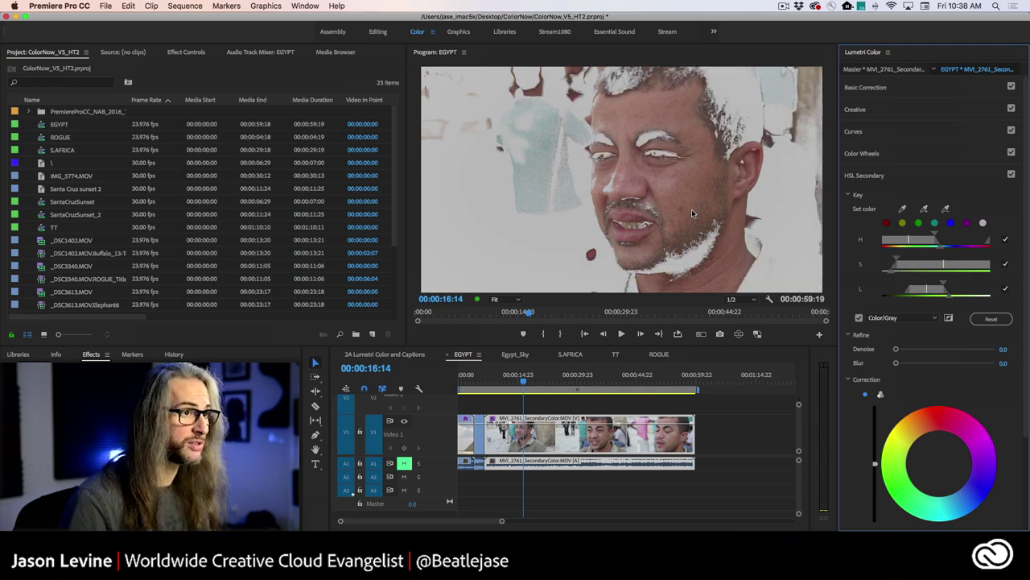
left_click(799, 235)
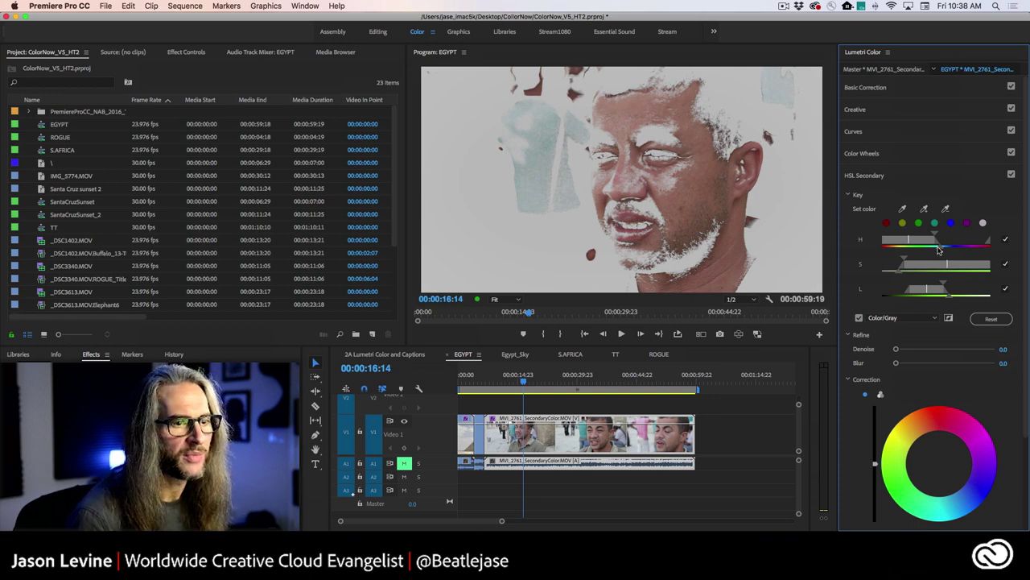
left_click(859, 318)
left_click(859, 317)
left_click(859, 318)
left_click(859, 318)
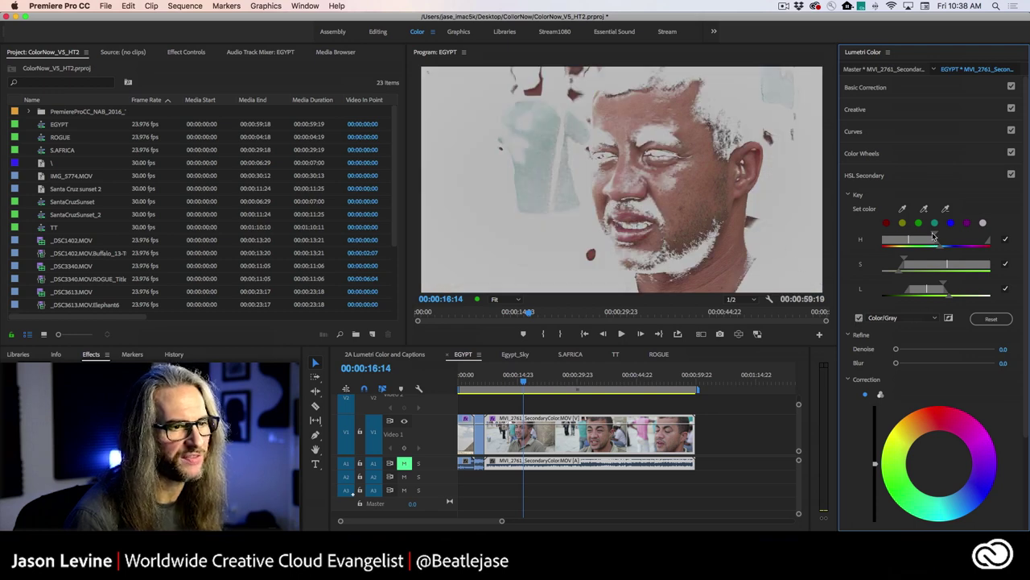
Step: Adjust the key's lightness and saturation range handles and narrow its hue range slightly
left_click_drag(944, 286, 956, 284)
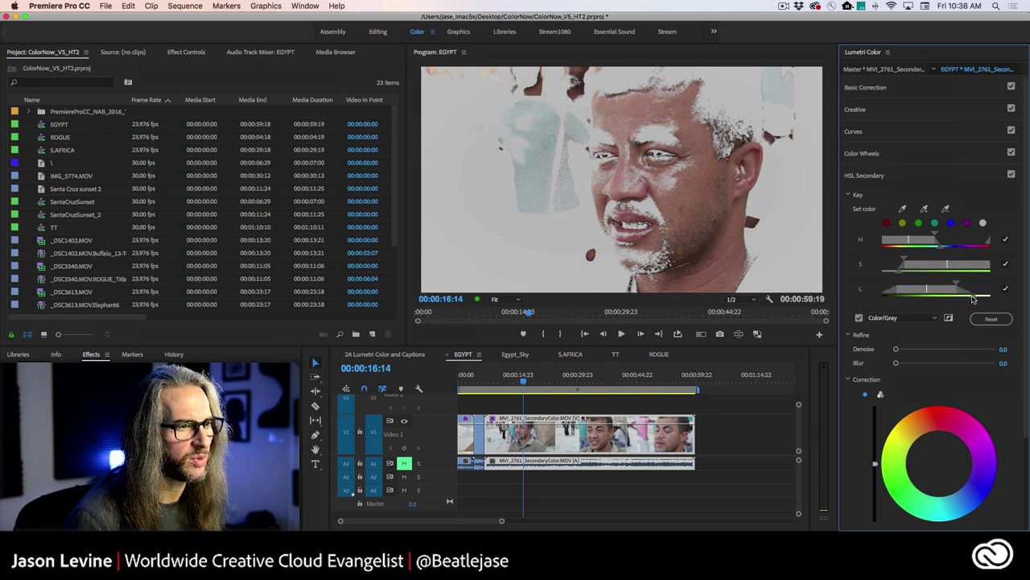
left_click_drag(899, 275, 899, 274)
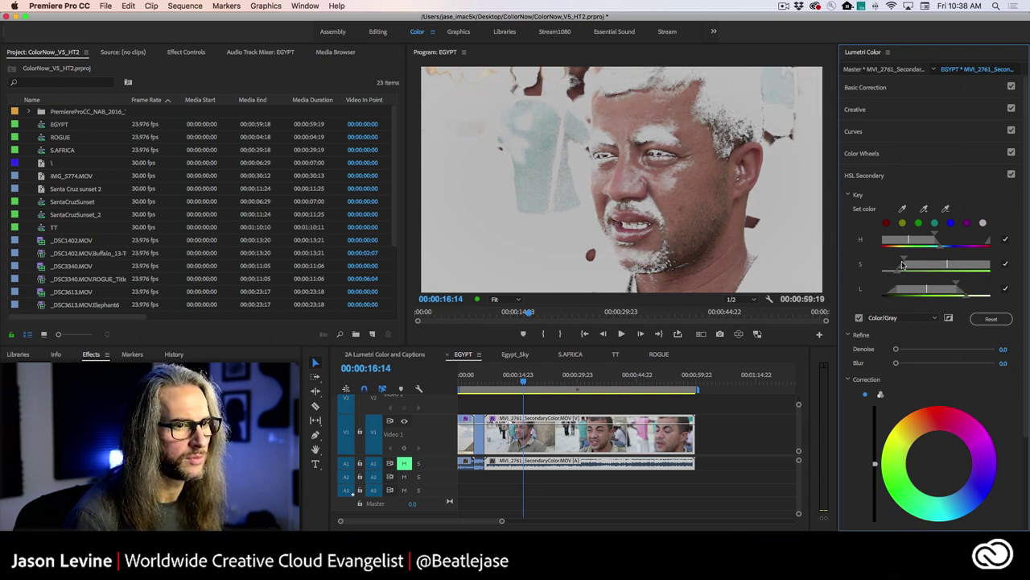
left_click_drag(902, 266, 892, 274)
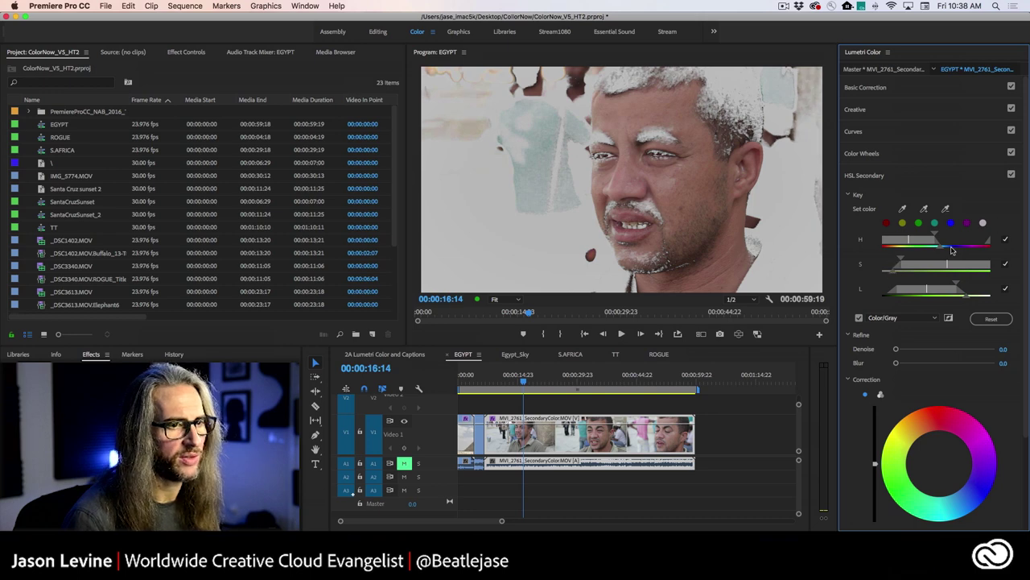
left_click_drag(935, 235, 936, 250)
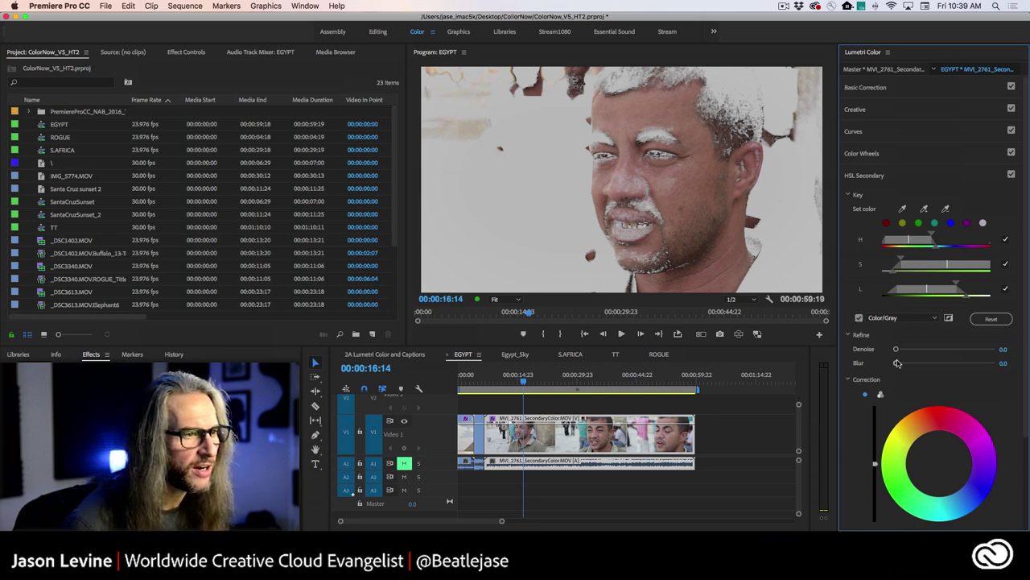
Step: Set the HSL Secondary Refine Blur to .25, which shows as 0.3
left_click(1005, 363)
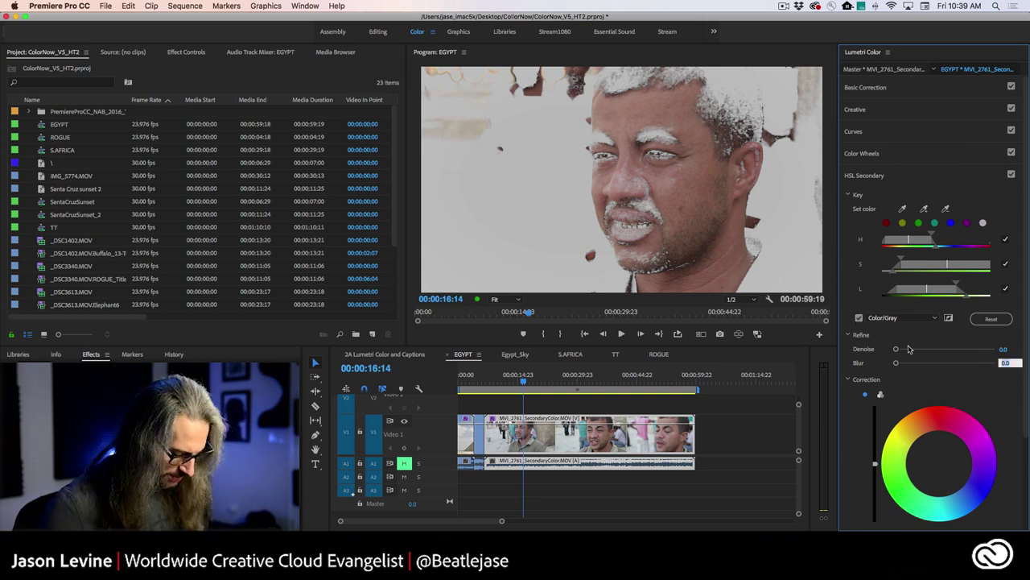
type("25")
scroll(970, 374, "down", 1)
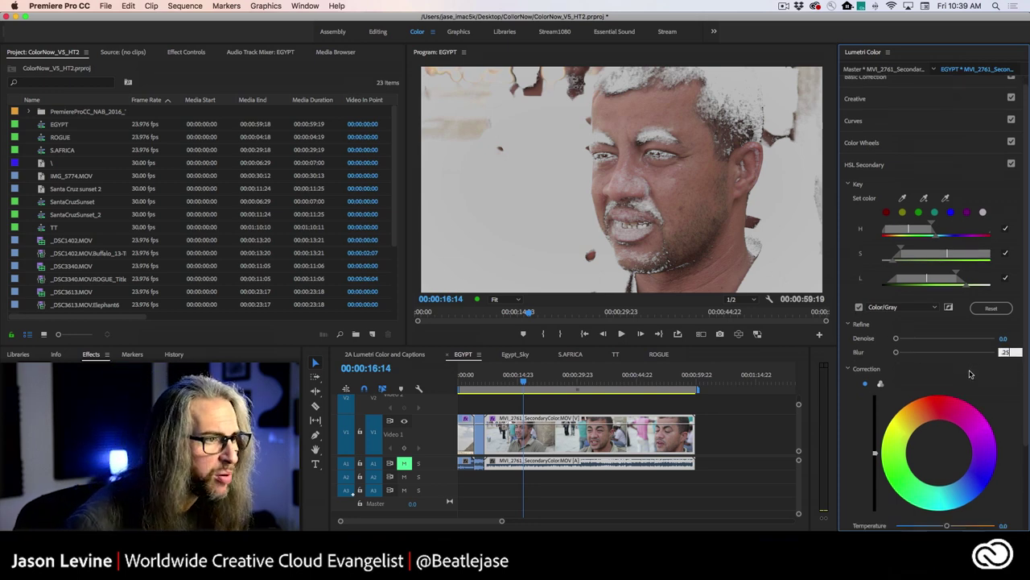
left_click(967, 356)
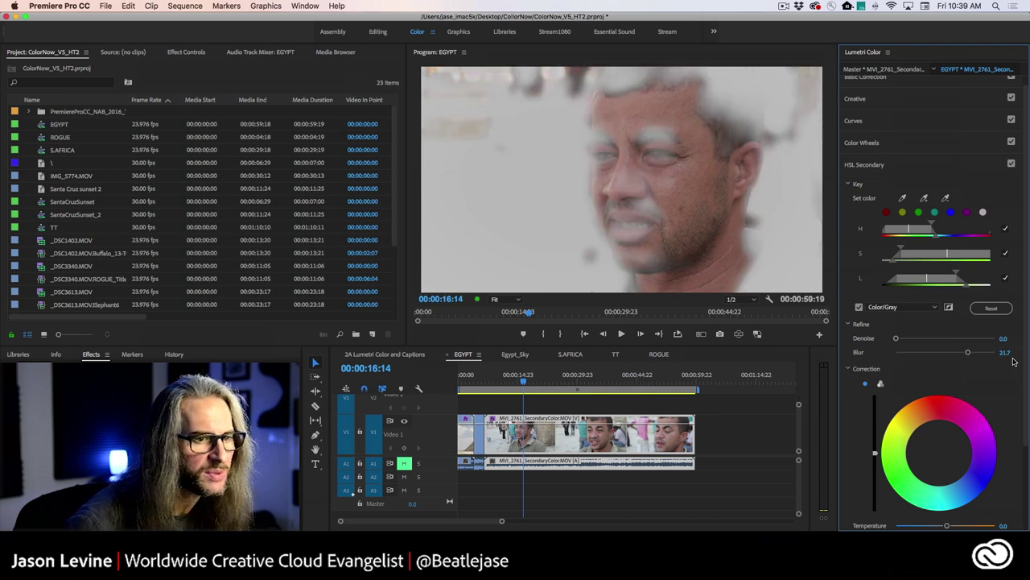
left_click_drag(1006, 352, 958, 354)
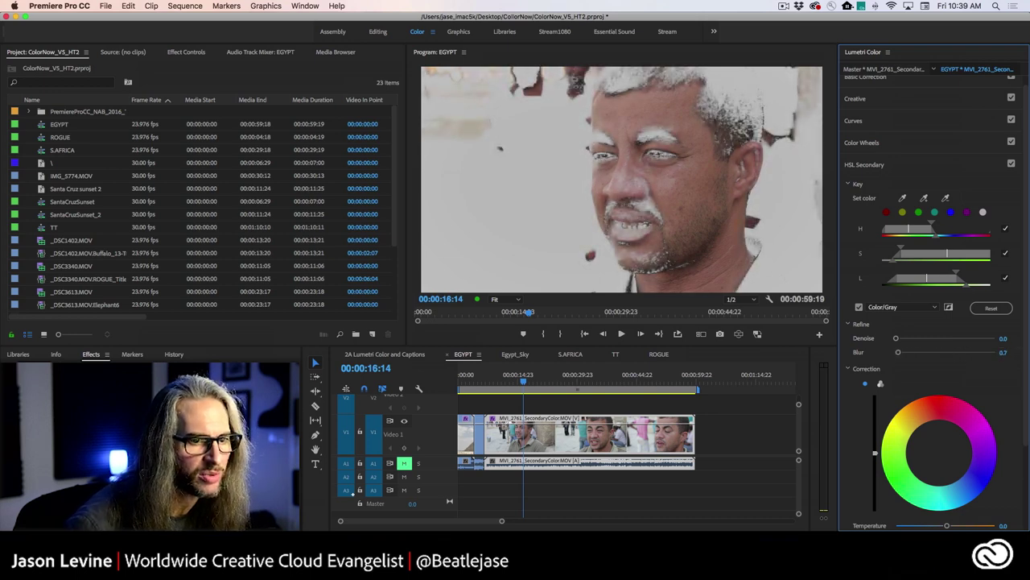
left_click(1006, 352)
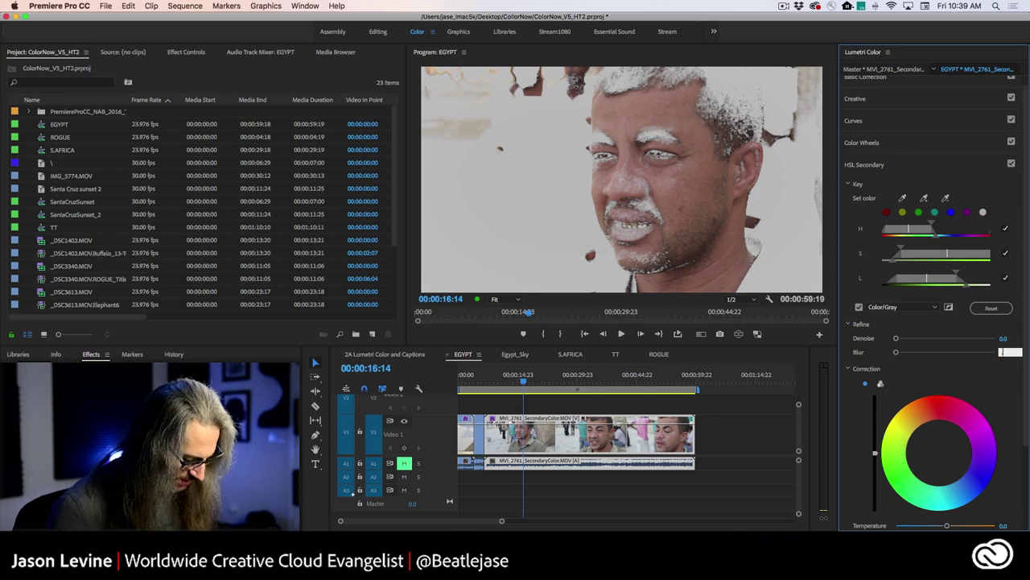
type(".25")
key("Tab")
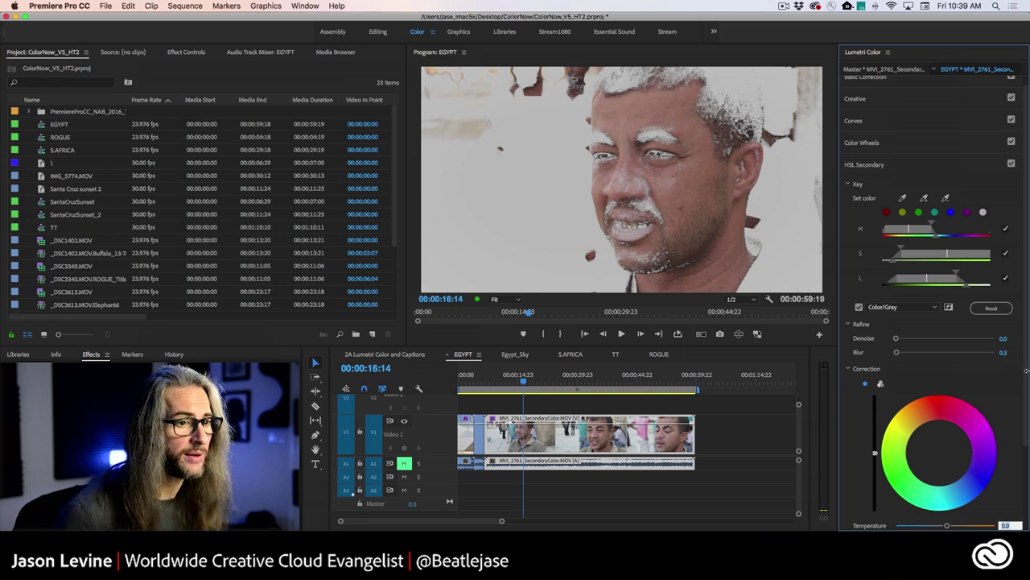
Step: Turn off Color/Gray and set the secondary correction to Temperature 21.1, Contrast 12.4, Saturation 109.2
left_click(858, 306)
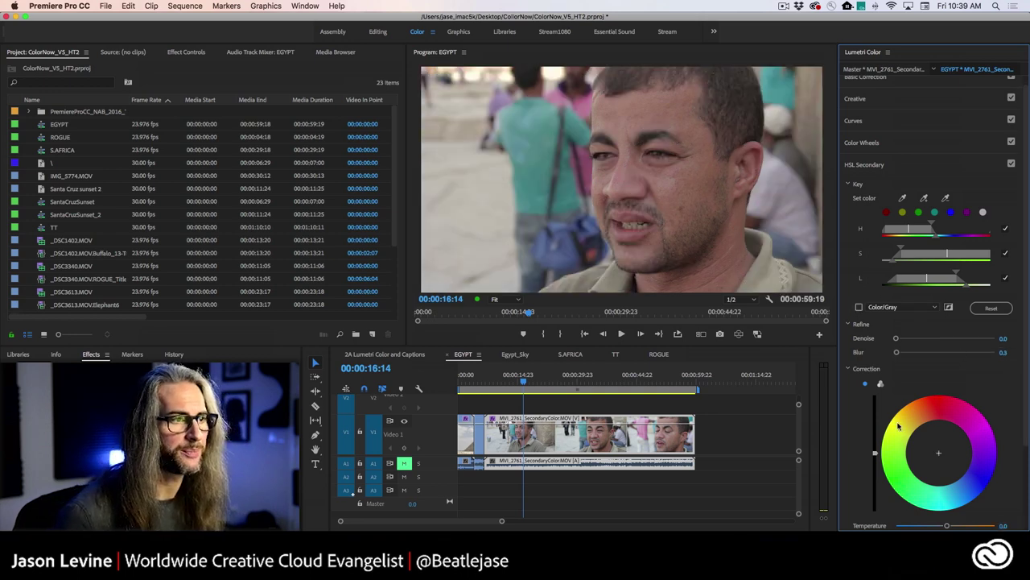
left_click_drag(1027, 384, 1023, 483)
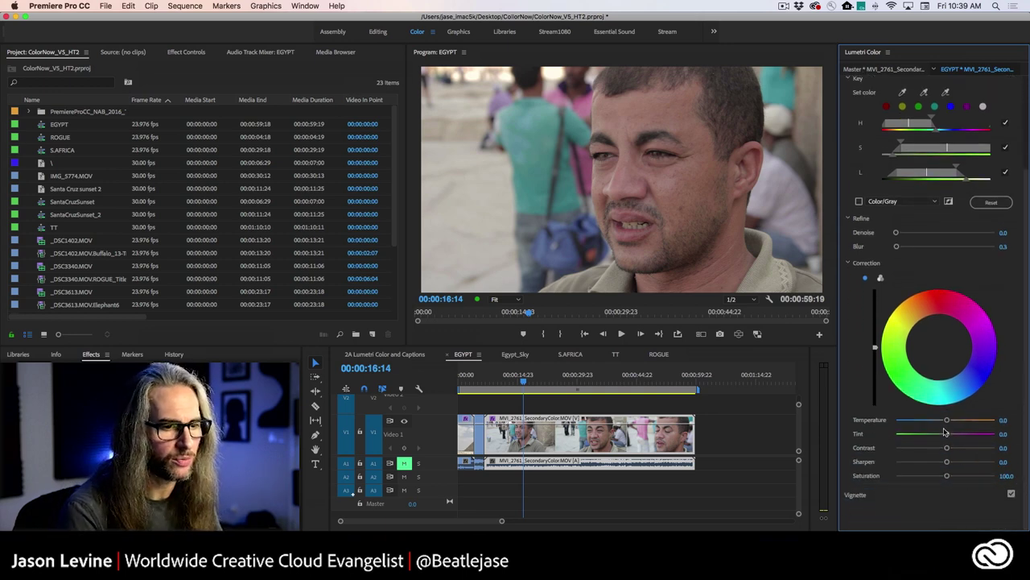
left_click_drag(948, 422, 956, 422)
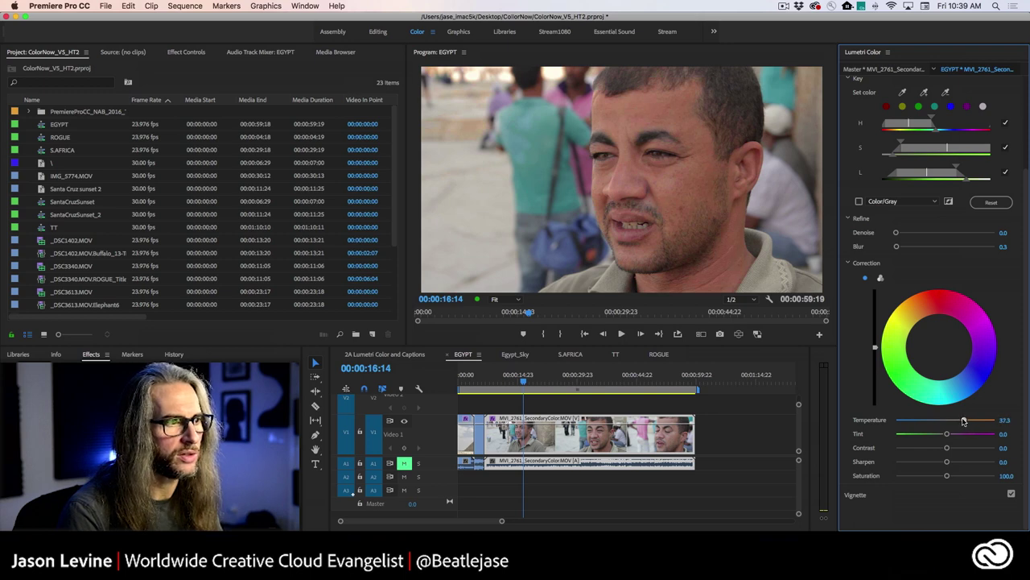
left_click_drag(963, 421, 947, 421)
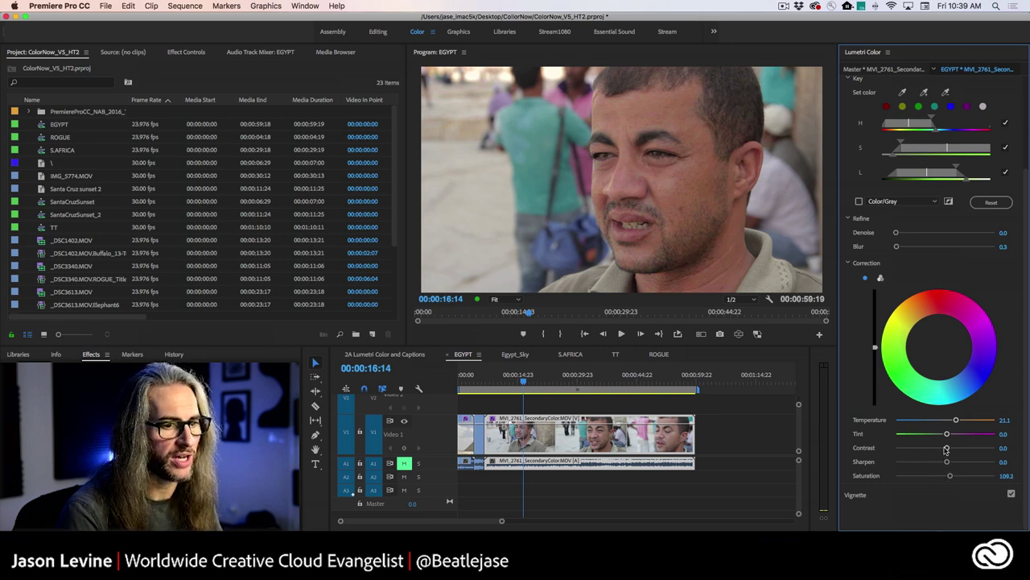
left_click_drag(948, 452, 950, 451)
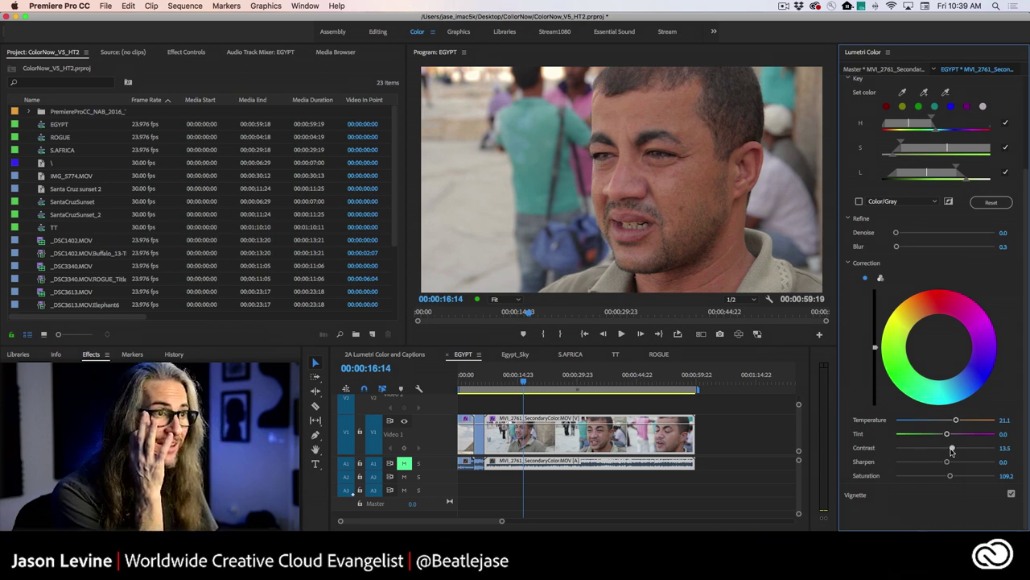
left_click(900, 497)
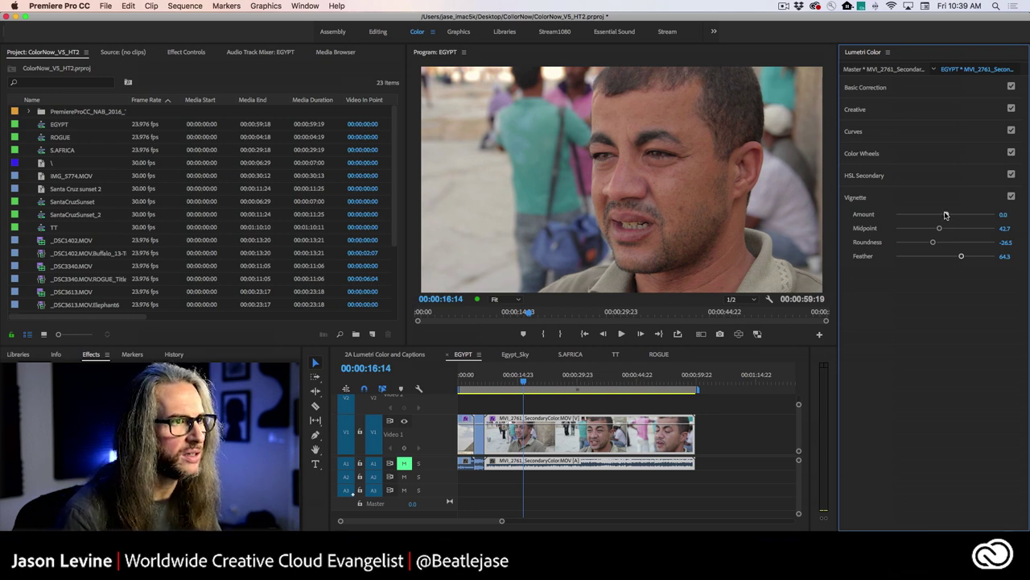
Step: Drag the vignette Amount darker, then ease it back to settle at -1.4
left_click_drag(946, 215, 941, 215)
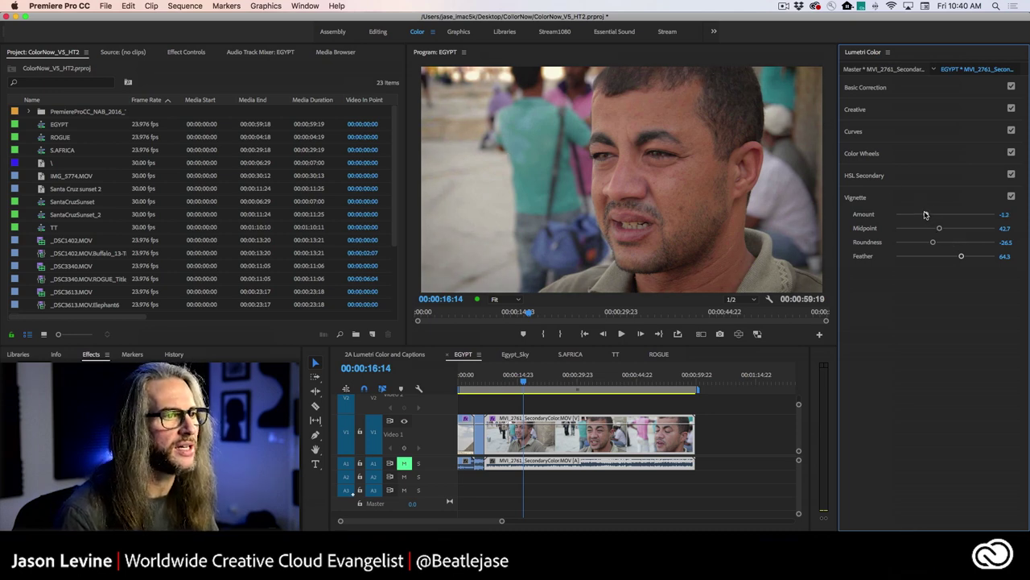
left_click_drag(916, 215, 906, 212)
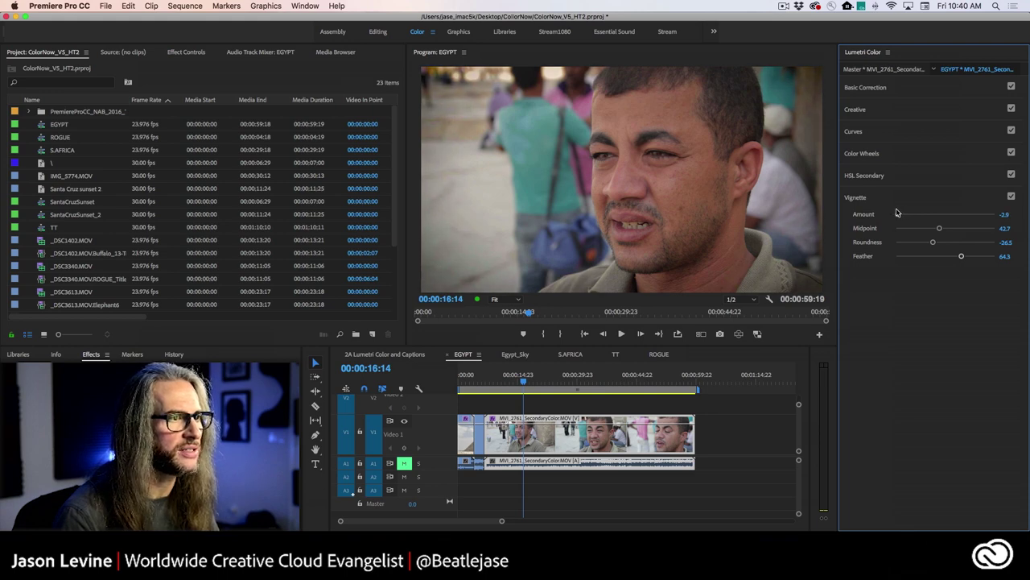
left_click_drag(896, 212, 917, 216)
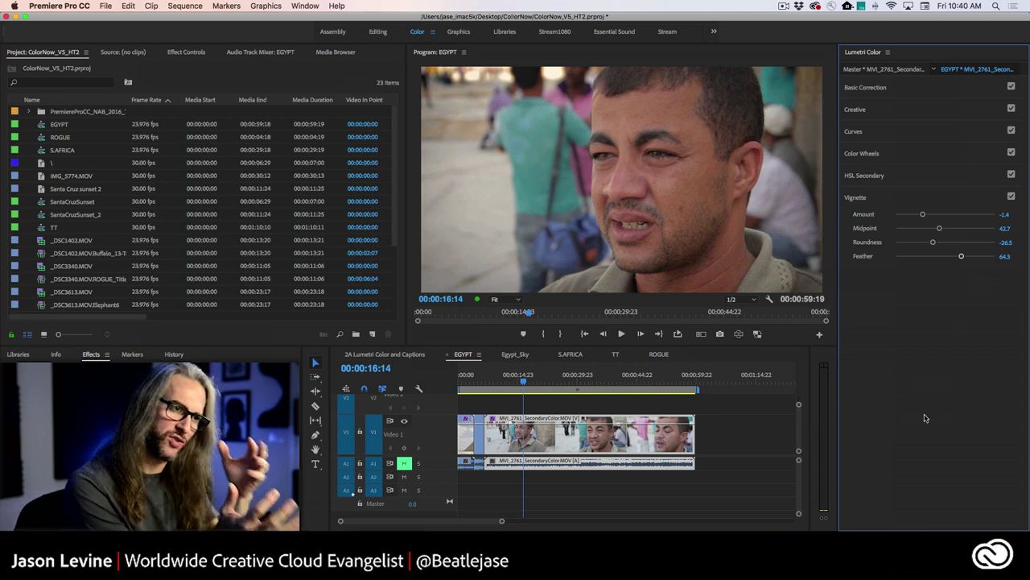
Step: Play the EGYPT clip from about 00:00:08 with Effect Controls showing, stopping at 00:00:25:06
left_click(492, 376)
key("space")
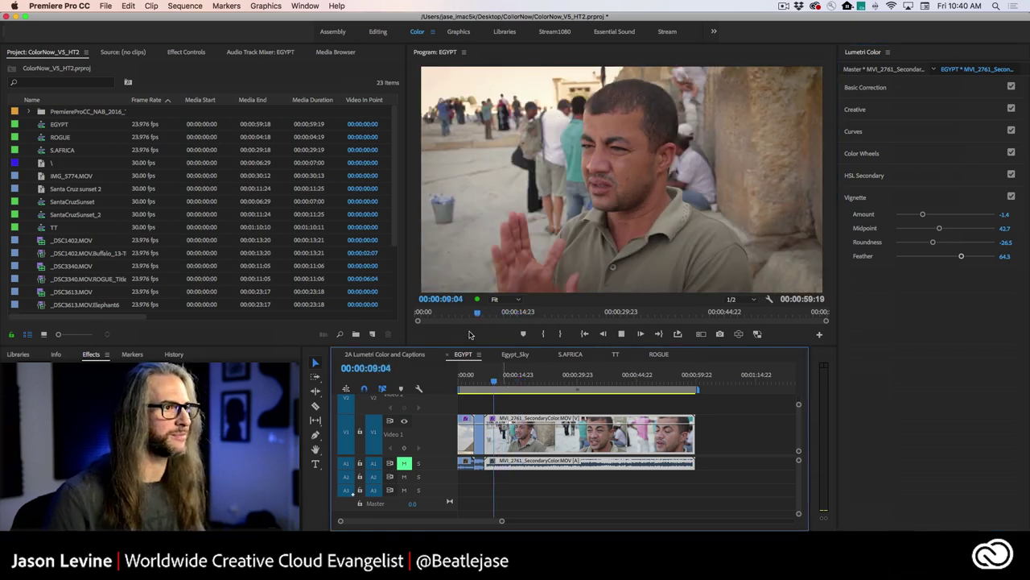
key("shift+5")
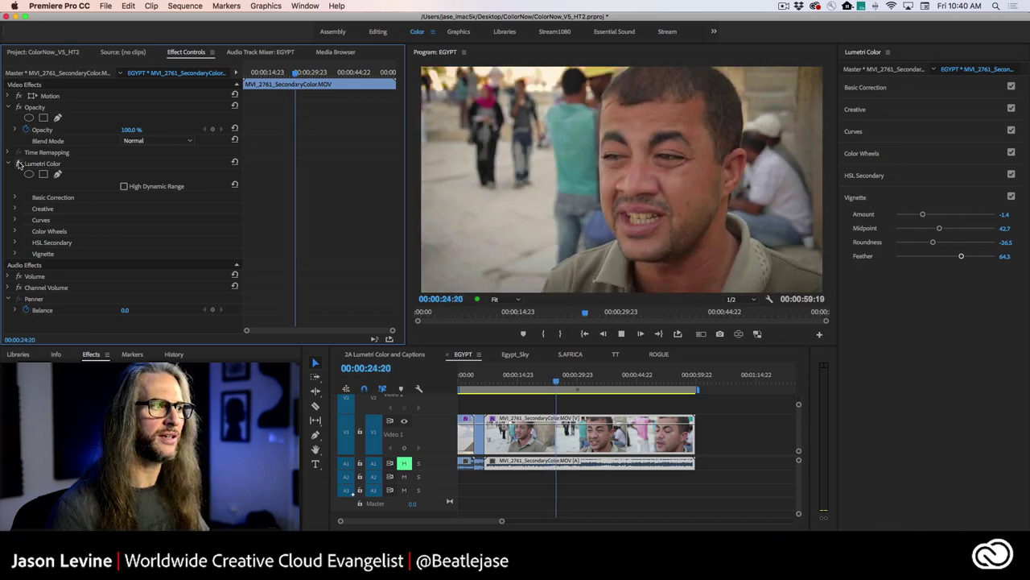
key("space")
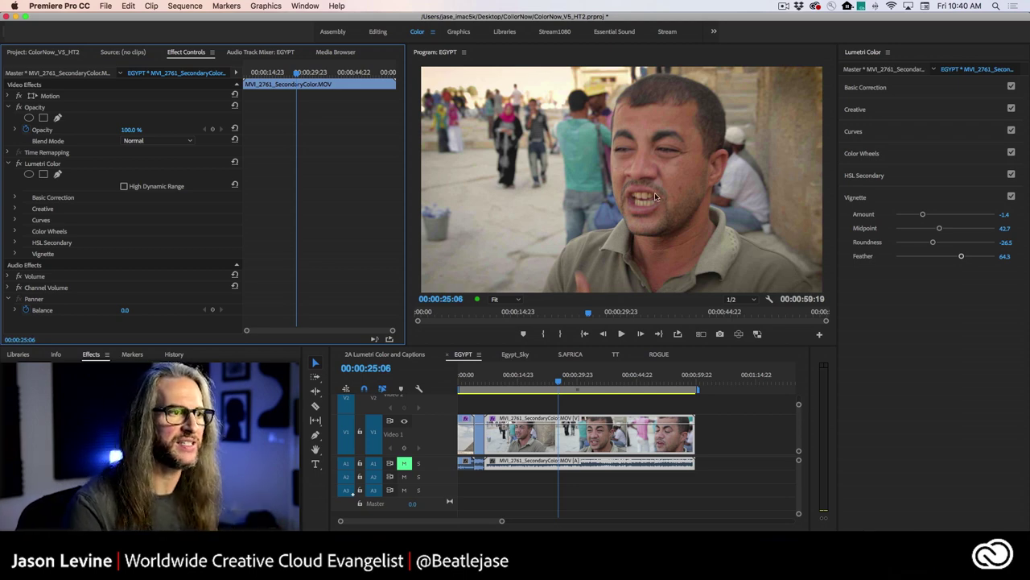
Step: In Basic Correction, set Temperature to 20.0 and pull Blacks down to -20.0
left_click(920, 89)
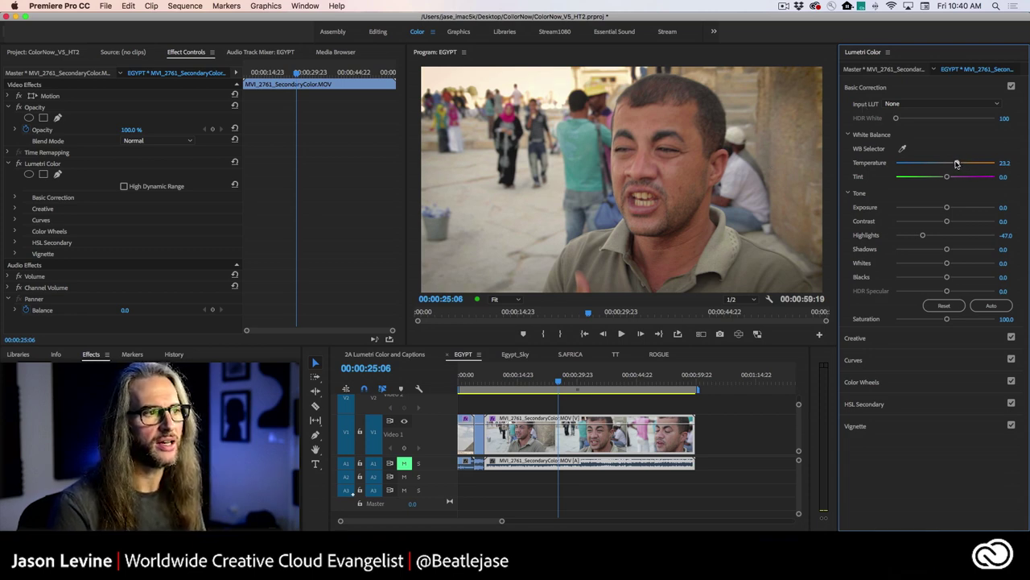
left_click_drag(951, 163, 951, 163)
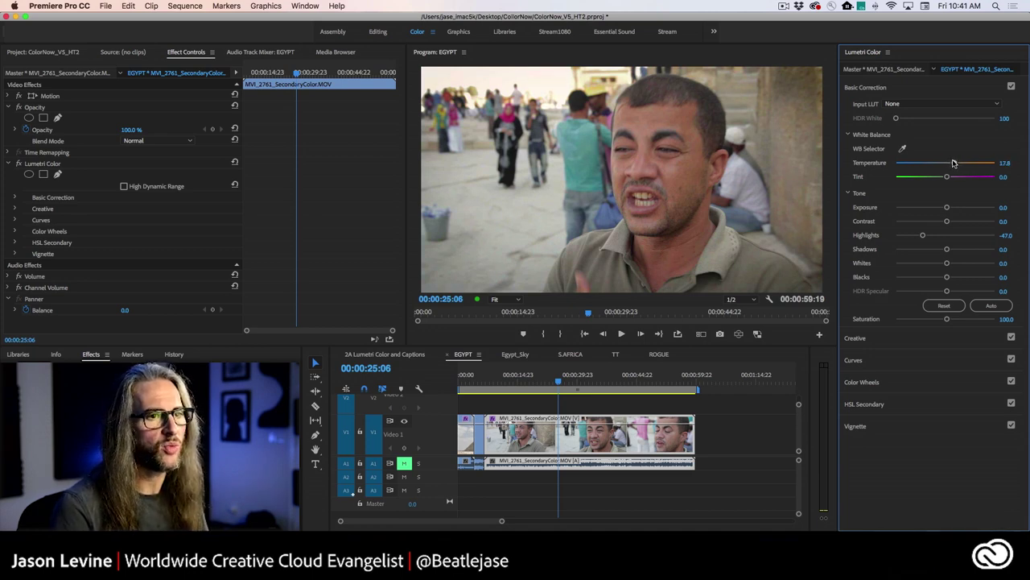
left_click_drag(955, 163, 955, 164)
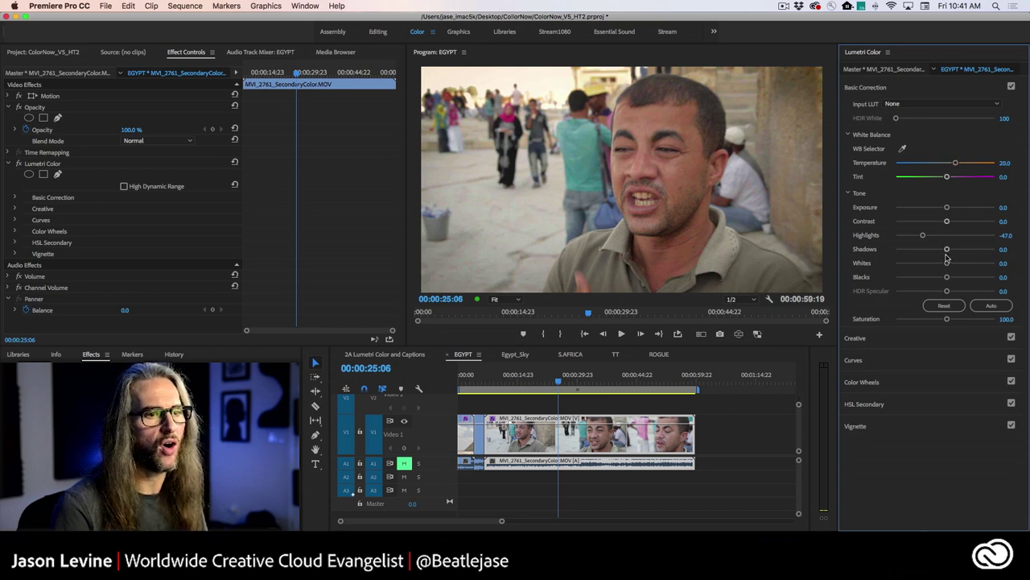
left_click_drag(948, 277, 936, 277)
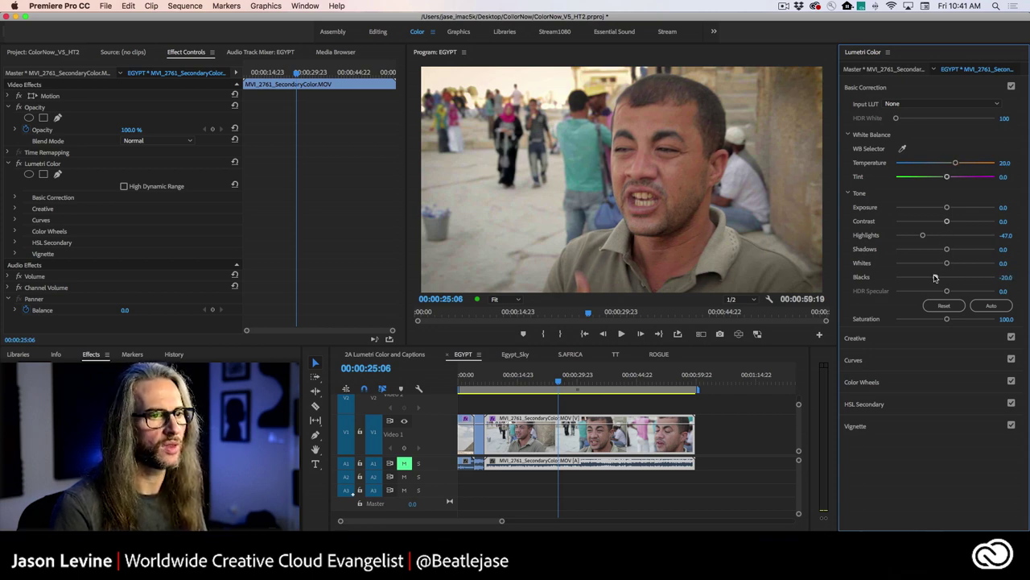
left_click(914, 338)
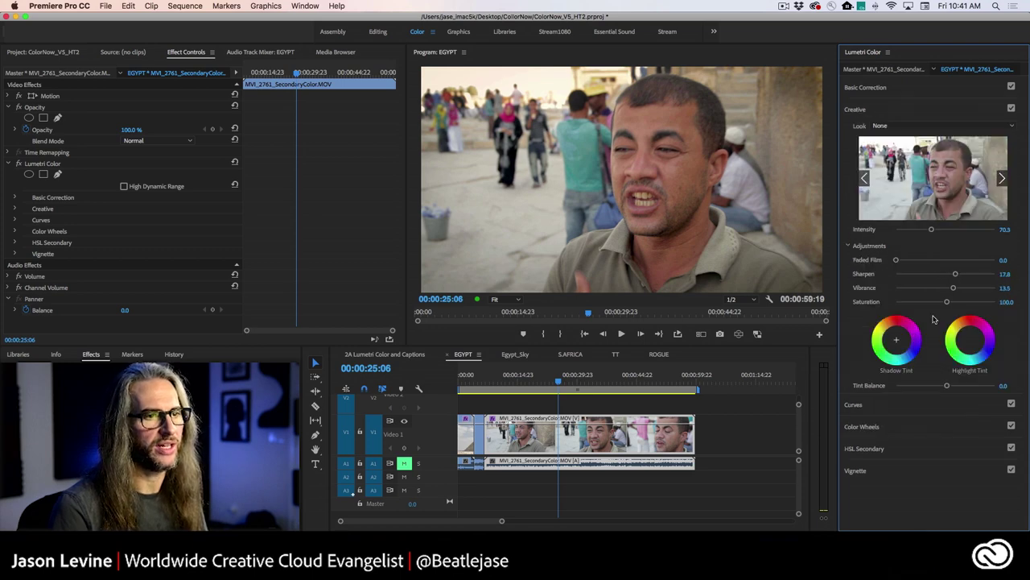
left_click(1002, 177)
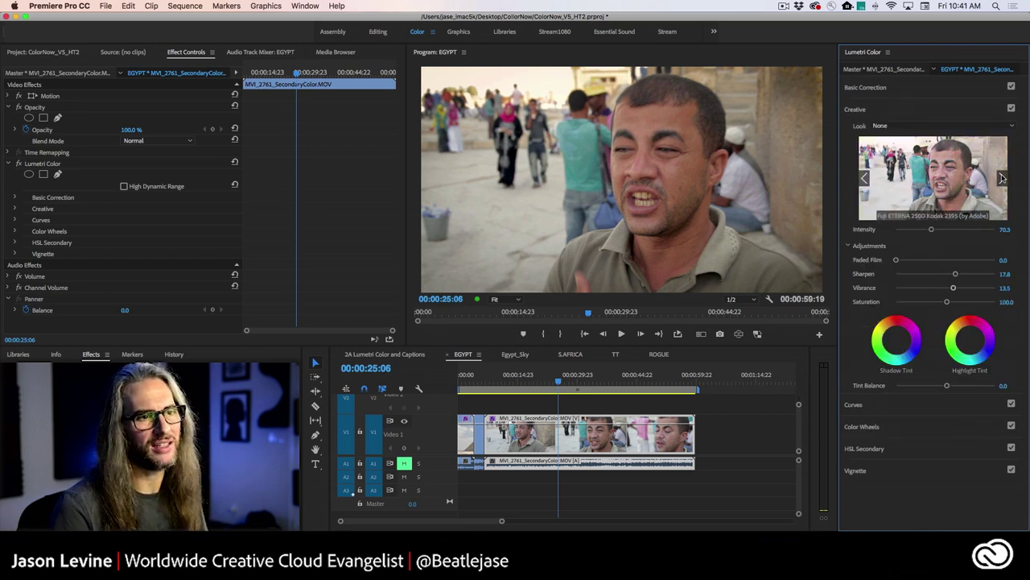
left_click(1002, 177)
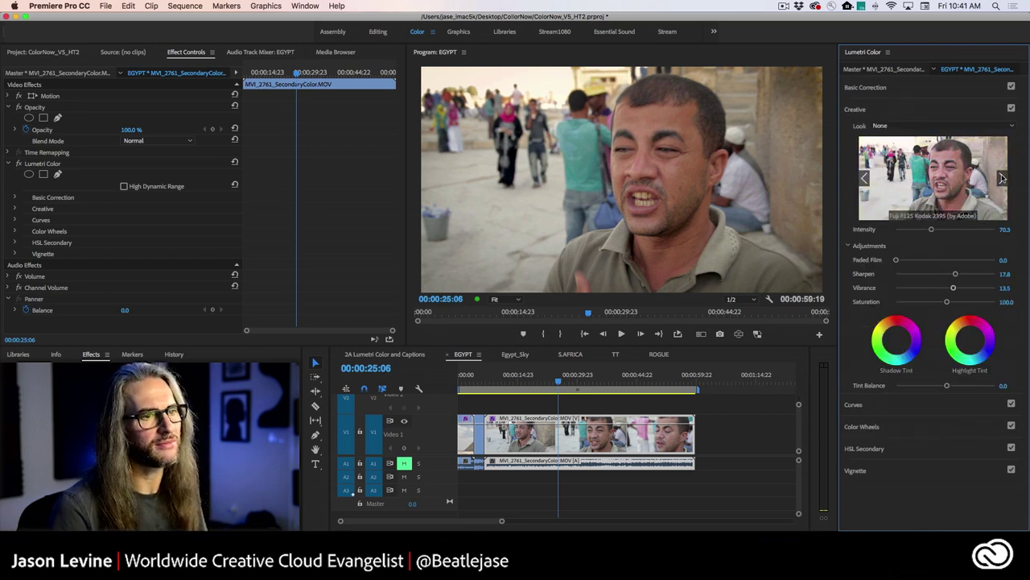
left_click(949, 184)
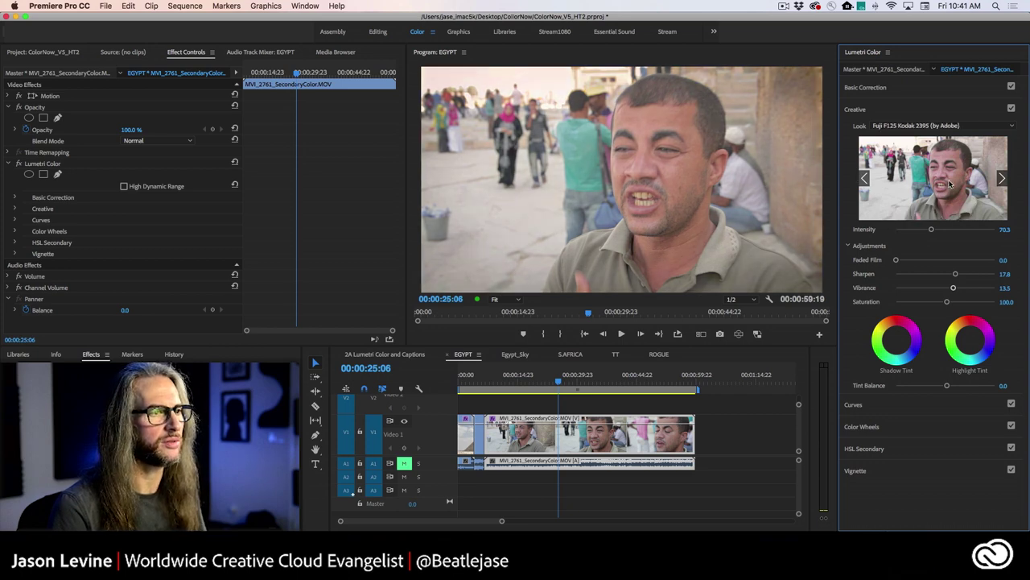
left_click(1001, 178)
left_click(954, 176)
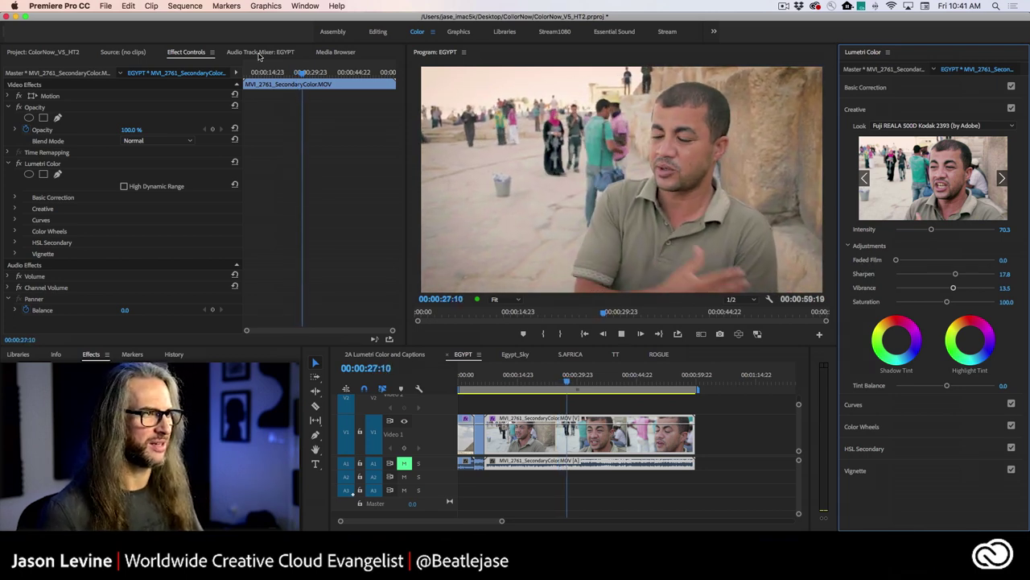
left_click(902, 125)
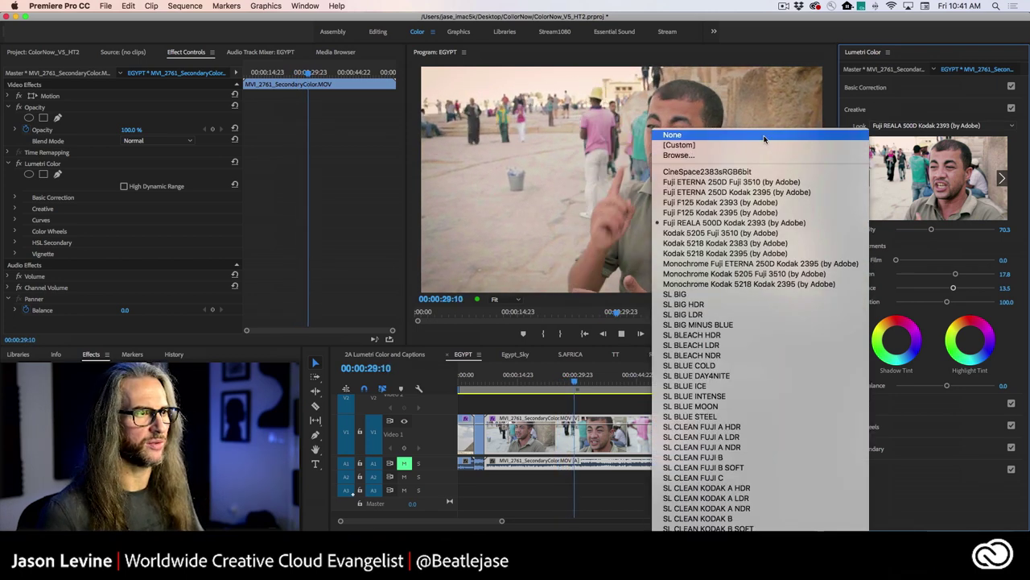
left_click(829, 135)
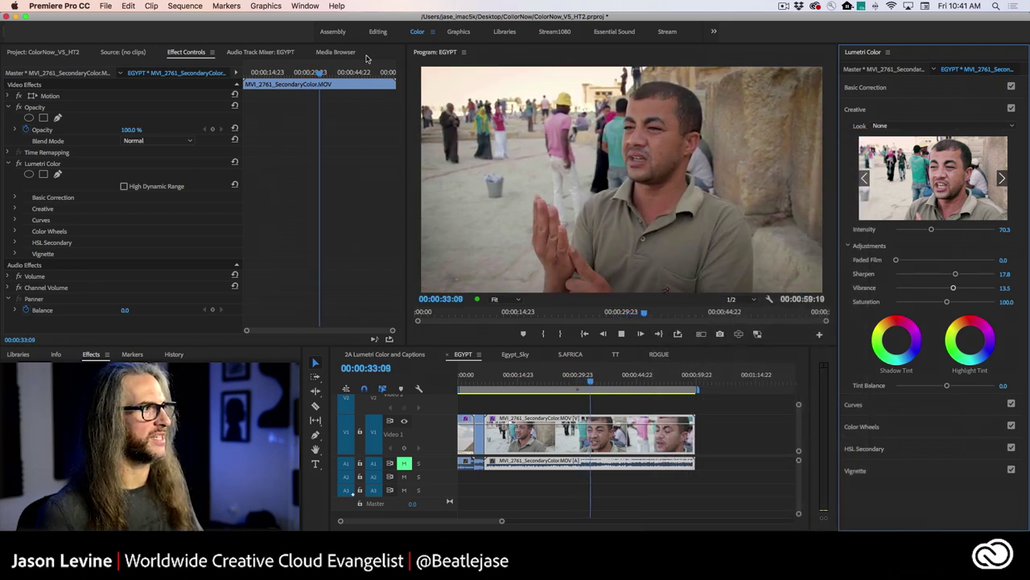
Step: Show the Lumetri Scopes panel and dock it beside Effect Controls
left_click(306, 6)
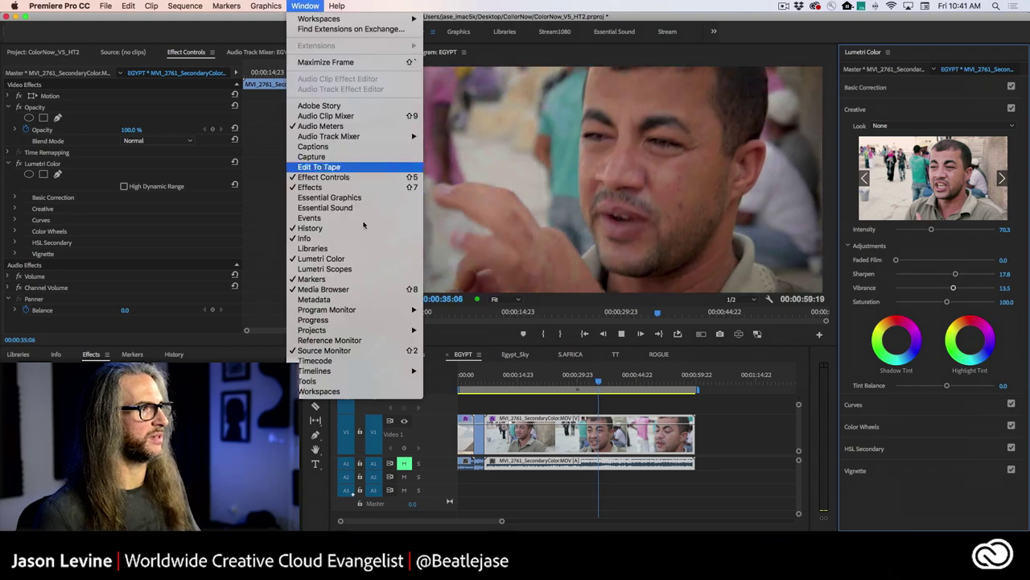
left_click(380, 269)
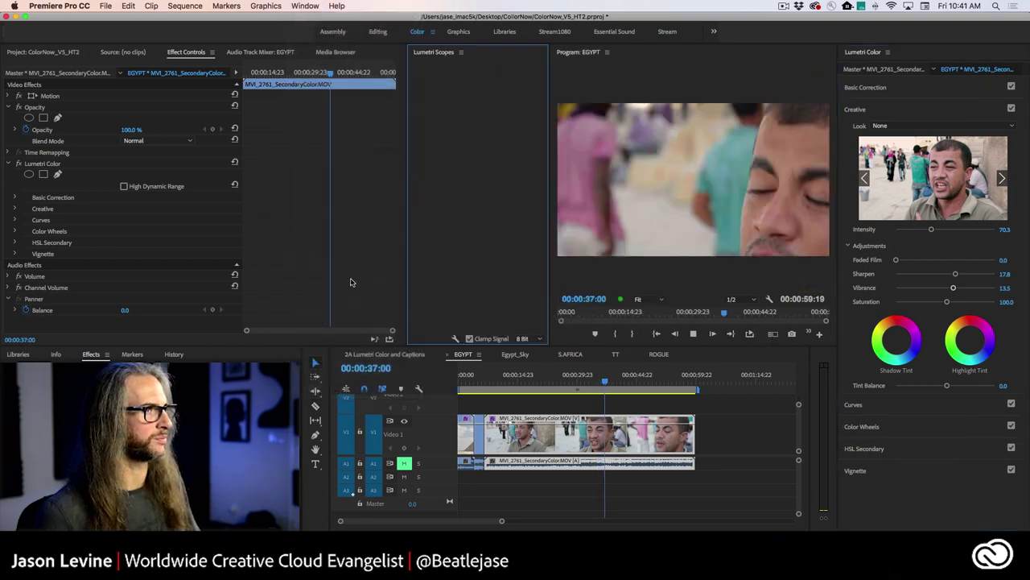
left_click_drag(262, 113, 178, 126)
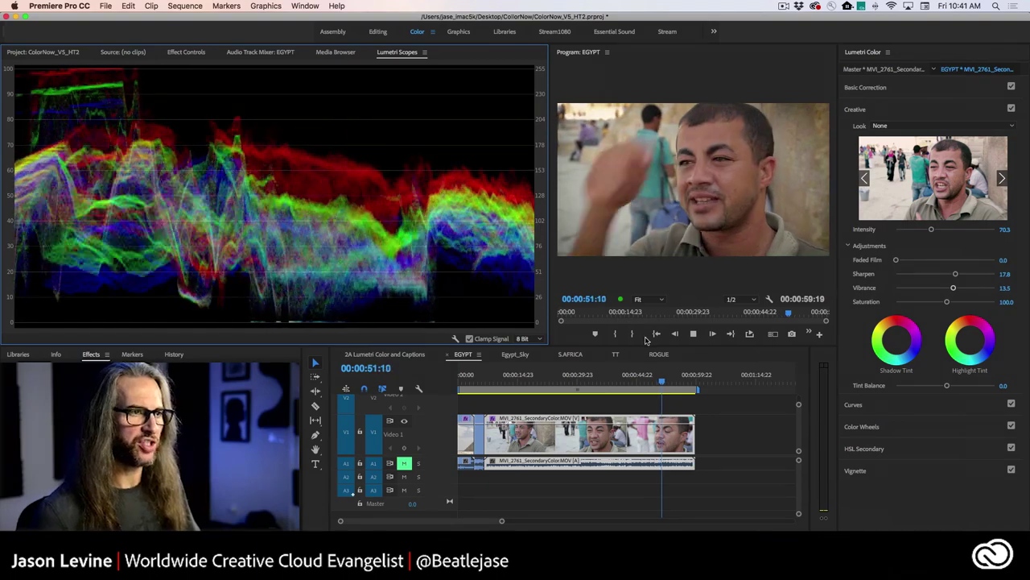
Step: Finish playing the interview clip, expand Basic Correction, then open the Egypt_Sky sequence
key("space")
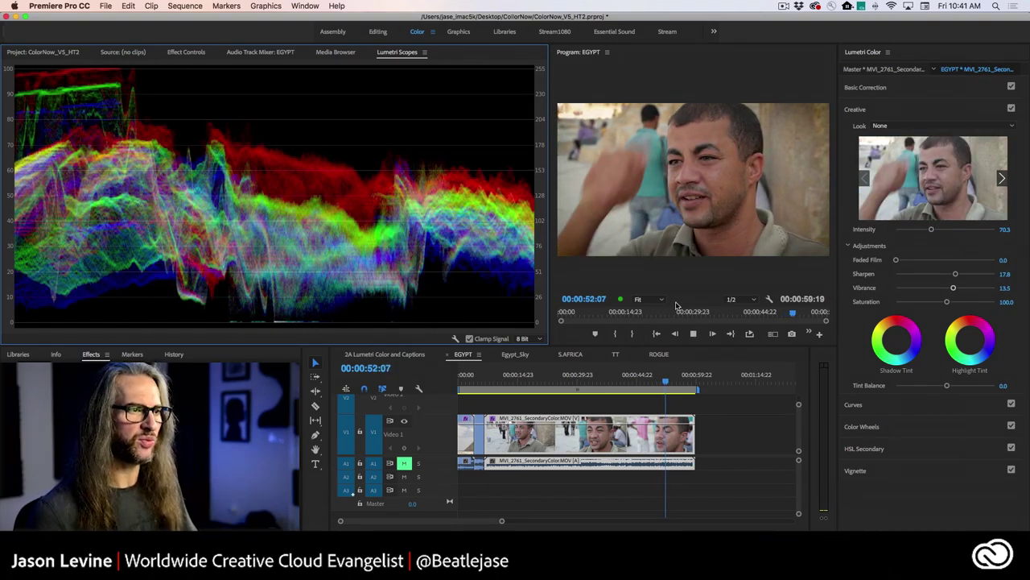
key("space")
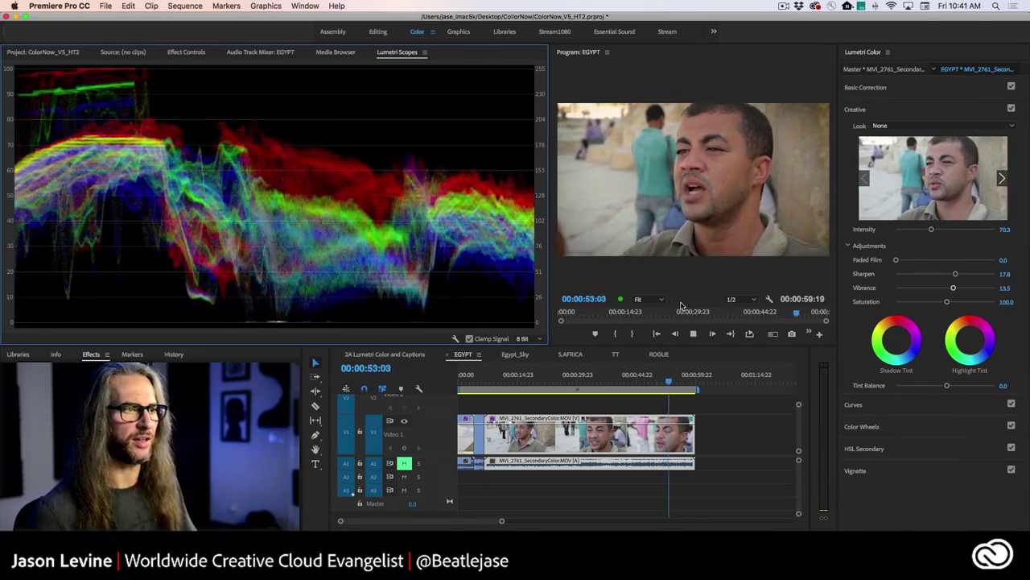
key("space")
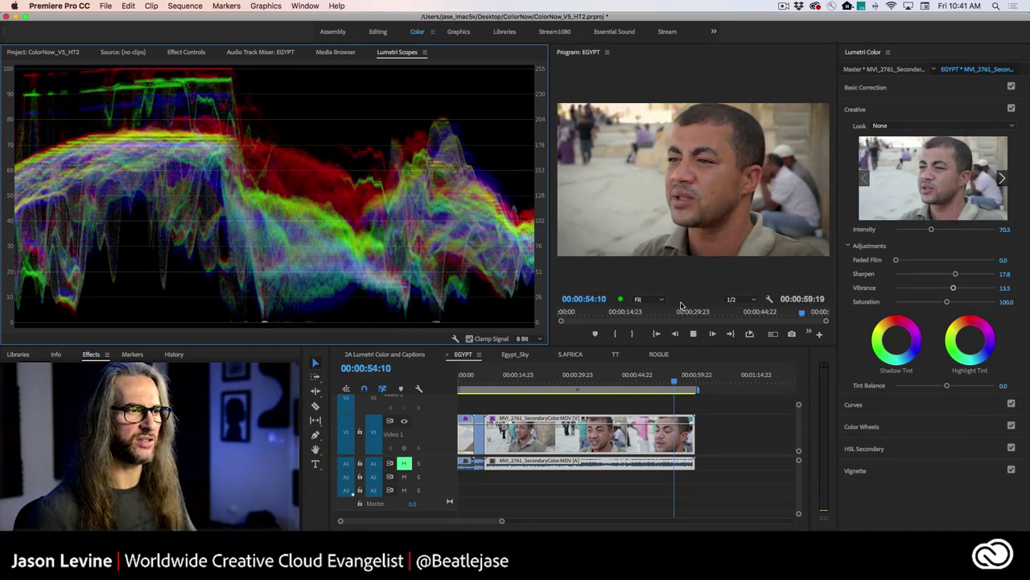
key("space")
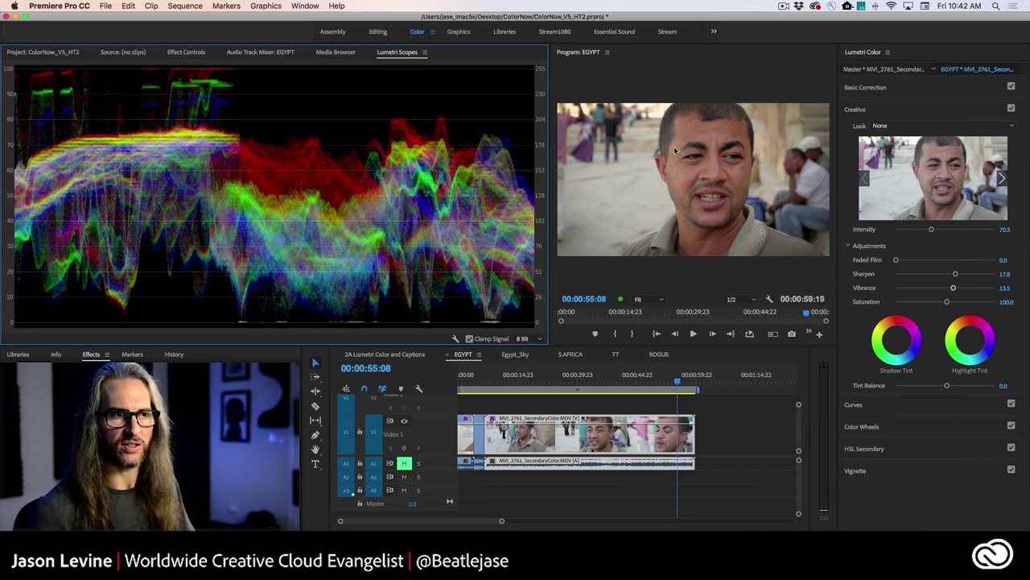
left_click(919, 90)
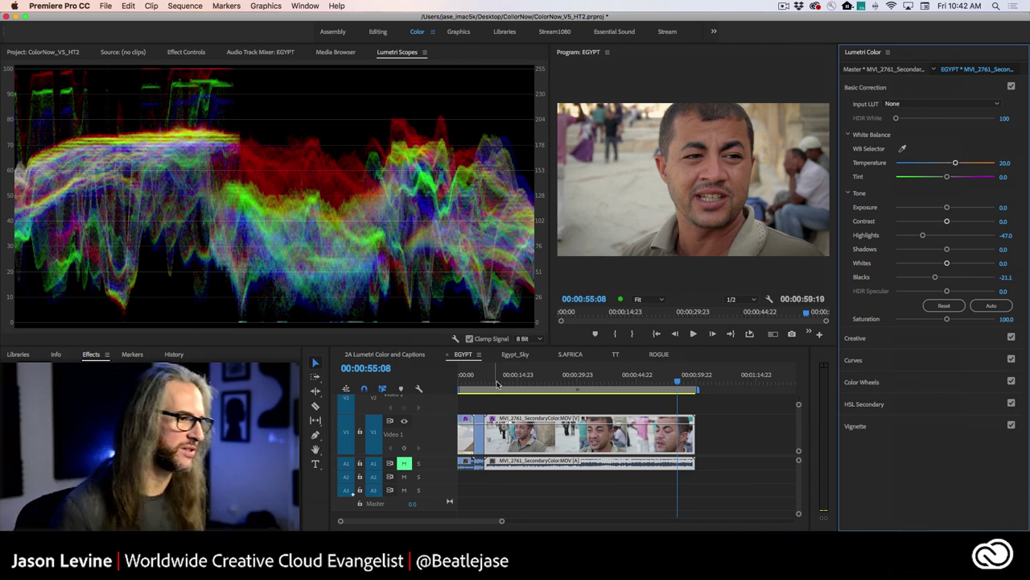
left_click(508, 356)
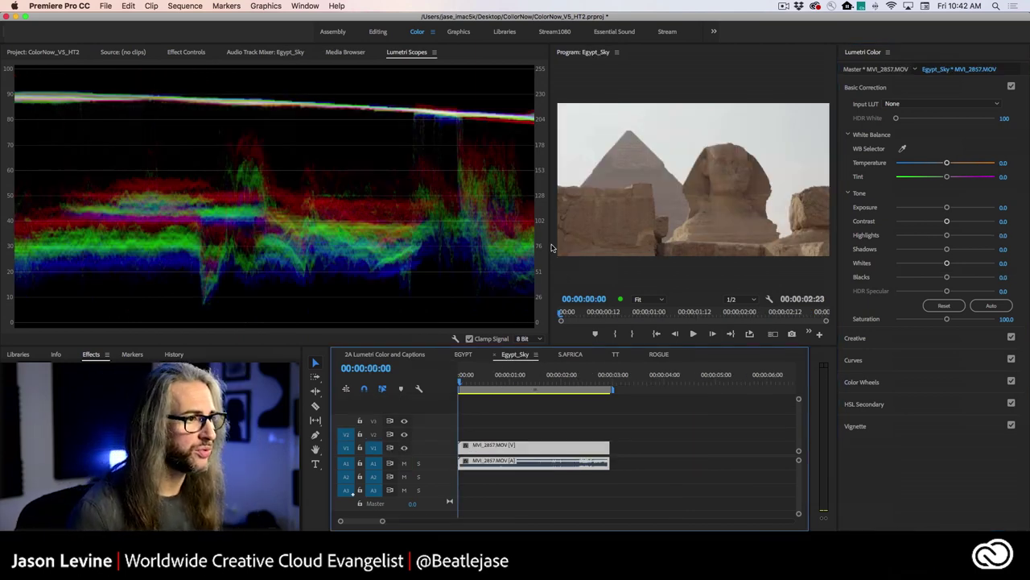
Step: Widen the Program monitor and make track V1 taller to show the sphinx clip thumbnails
left_click_drag(548, 246, 404, 254)
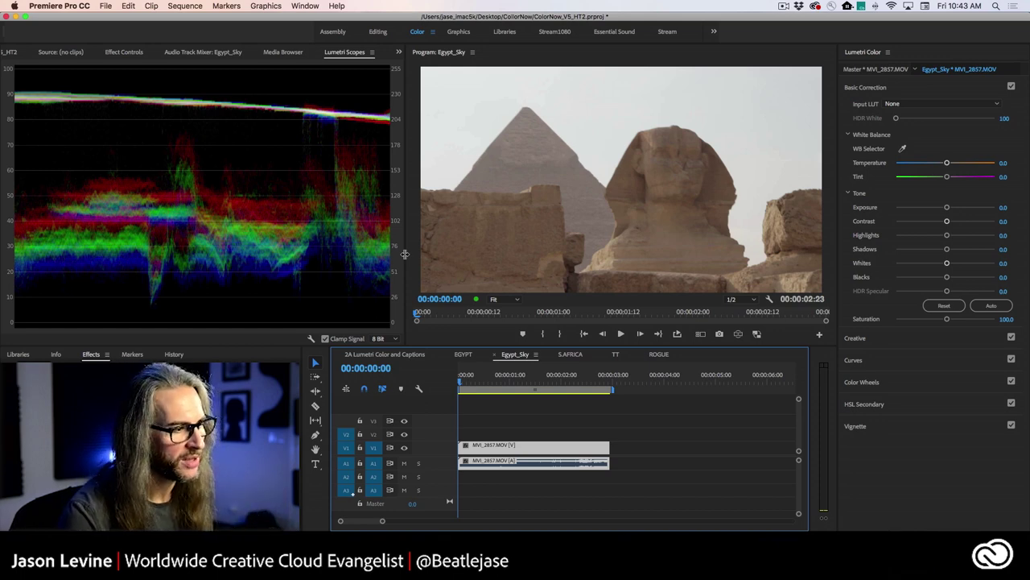
double_click(431, 455)
scroll(432, 455, "up", 1)
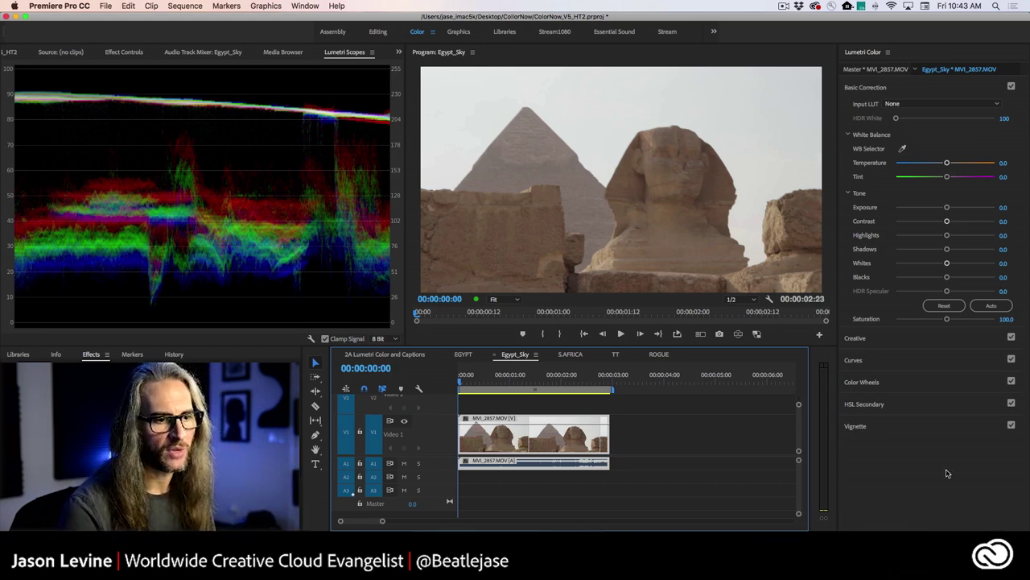
Step: Expand Lumetri's HSL Secondary section to reveal the key's hue, saturation and luma ranges
left_click(892, 406)
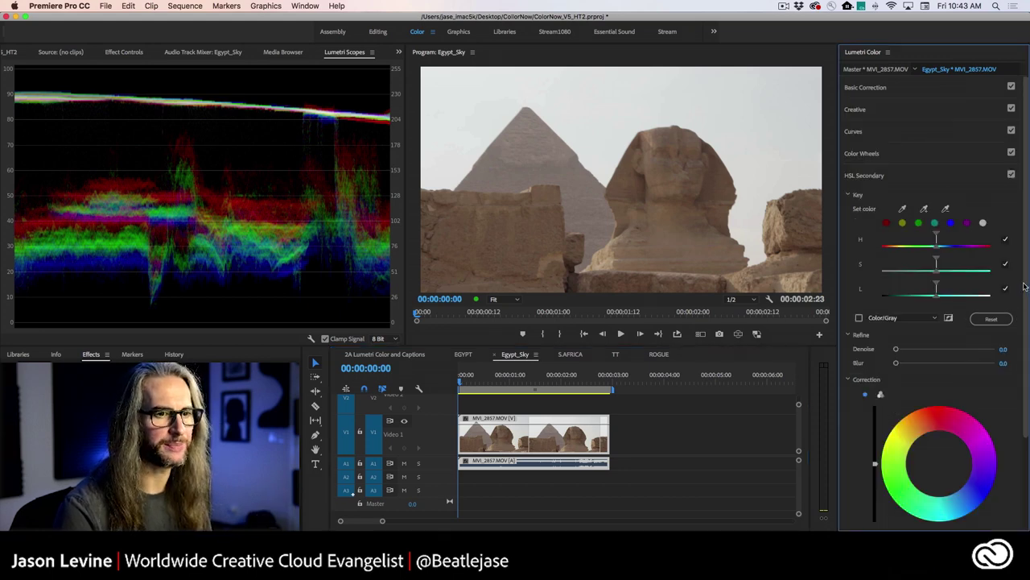
scroll(1024, 285, "down", 3)
scroll(1027, 366, "up", 1)
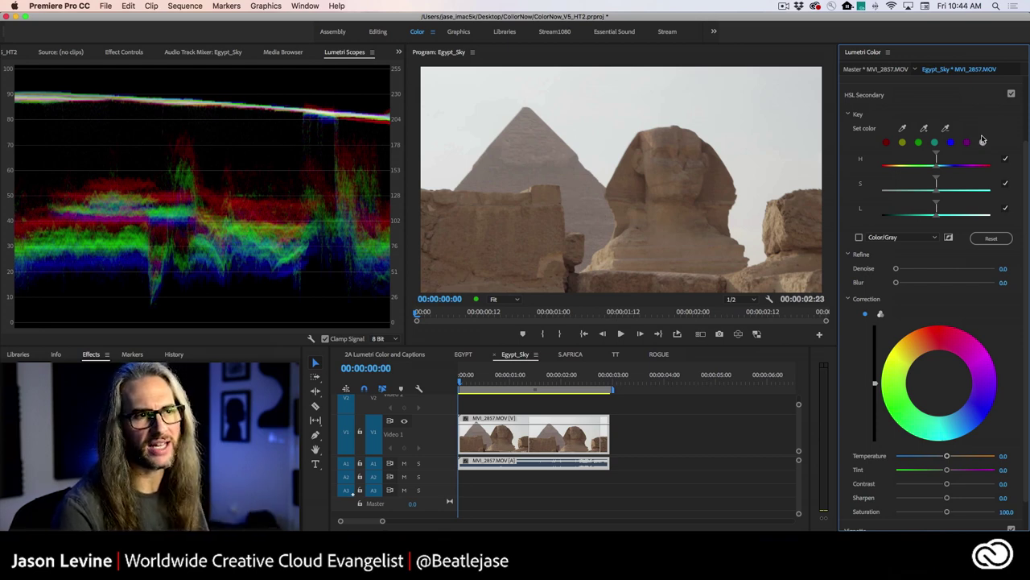
Step: Sample the grey sky, widen its hue, saturation and lightness ranges in Color/Gray, Refine Blur 0.3
left_click(904, 130)
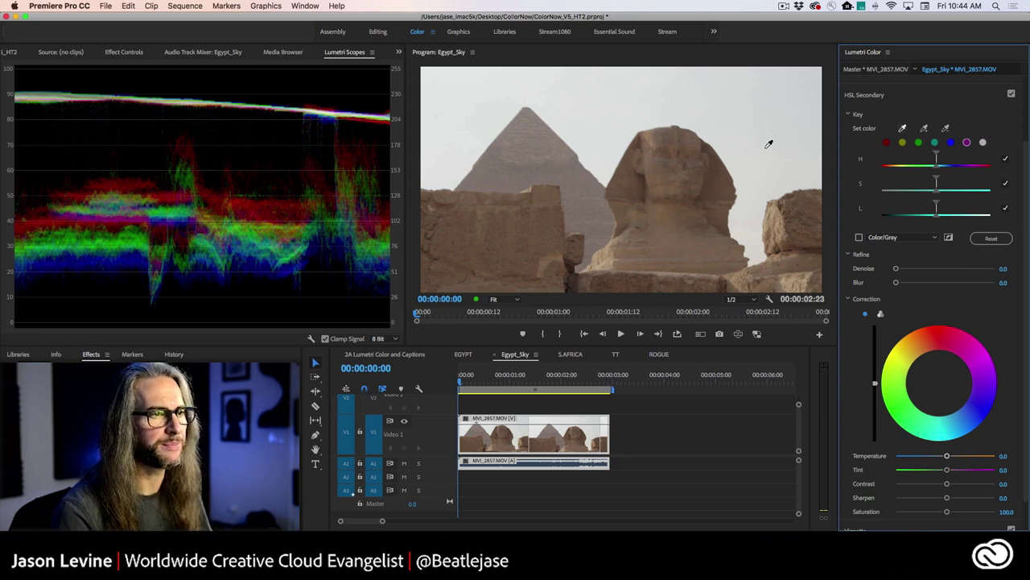
left_click(767, 146)
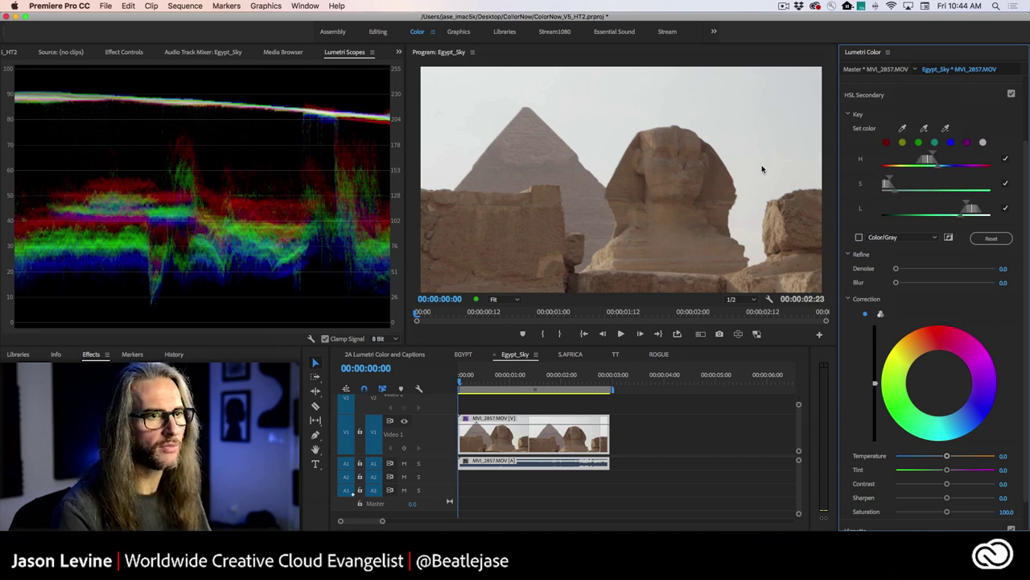
left_click(858, 237)
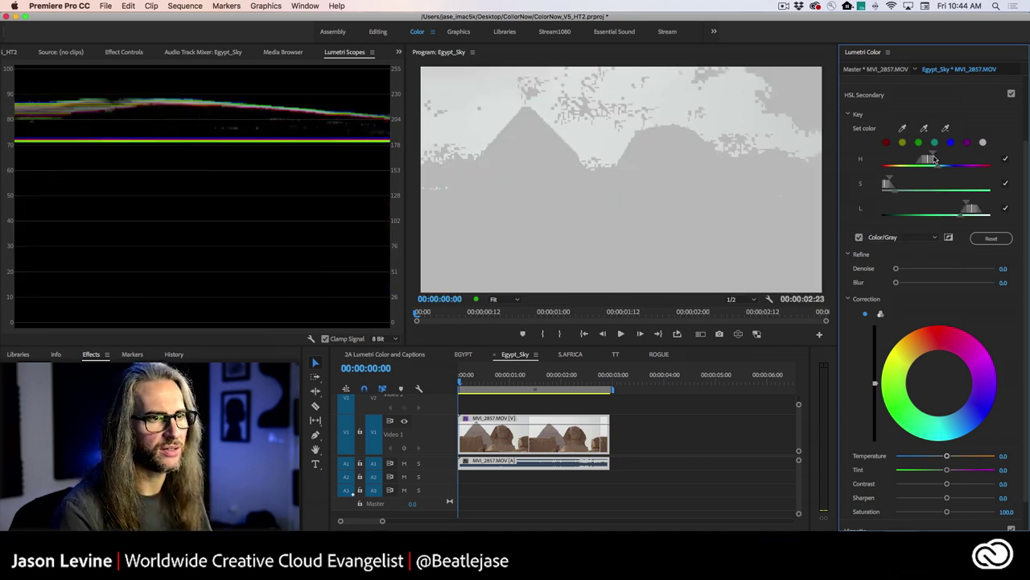
left_click_drag(934, 158, 974, 156)
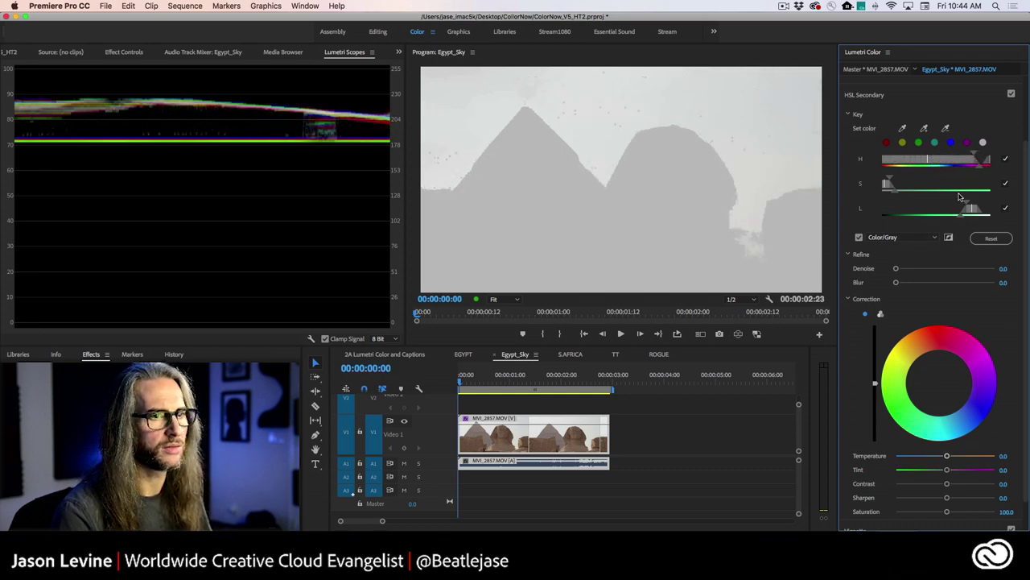
mouse_move(964, 206)
left_mouse_down()
mouse_move(932, 206)
mouse_move(958, 208)
left_mouse_up()
left_click_drag(890, 180, 968, 206)
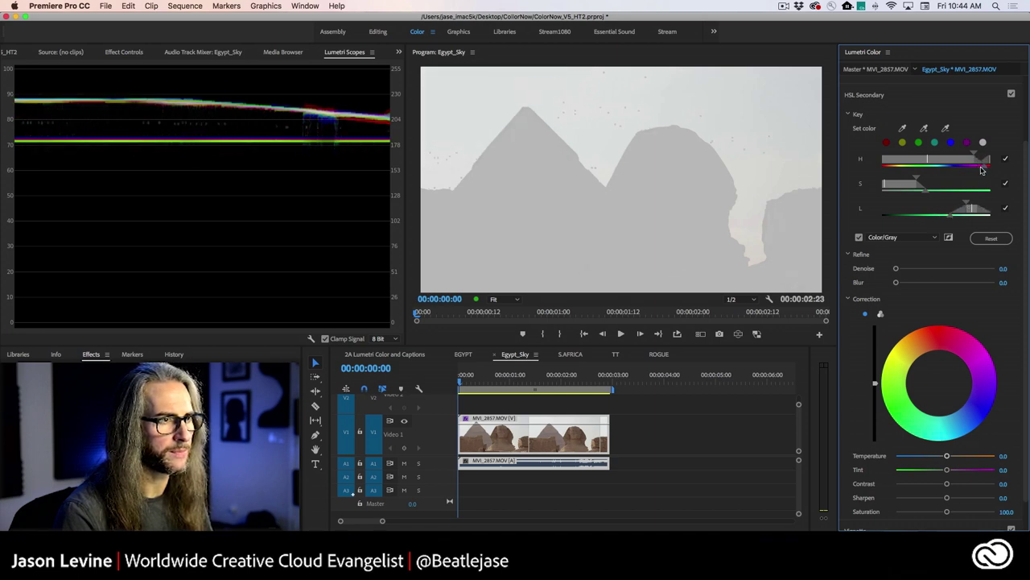
mouse_move(967, 170)
left_mouse_down()
mouse_move(1002, 169)
mouse_move(956, 157)
mouse_move(976, 157)
left_mouse_up()
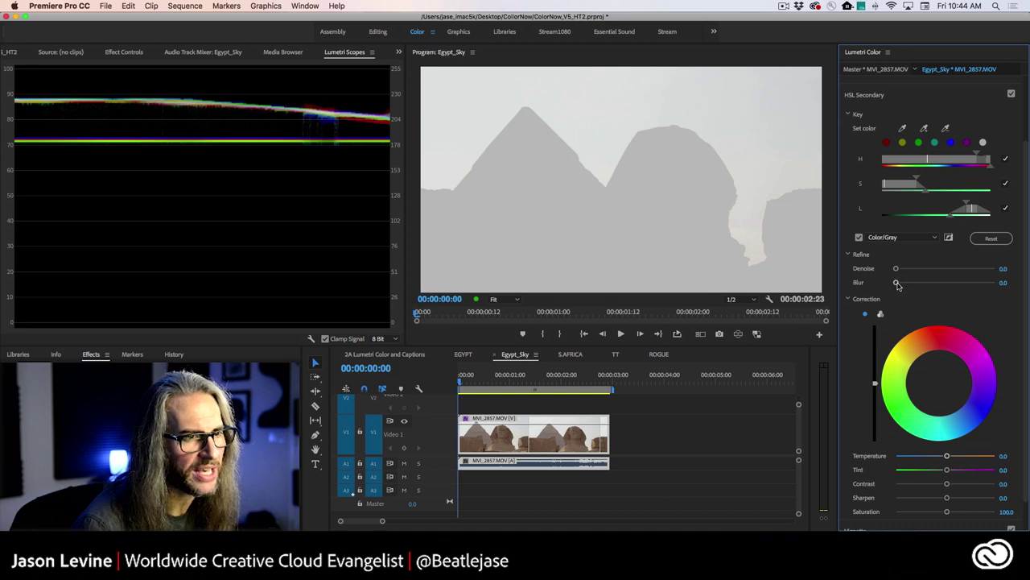
left_click_drag(895, 282, 950, 285)
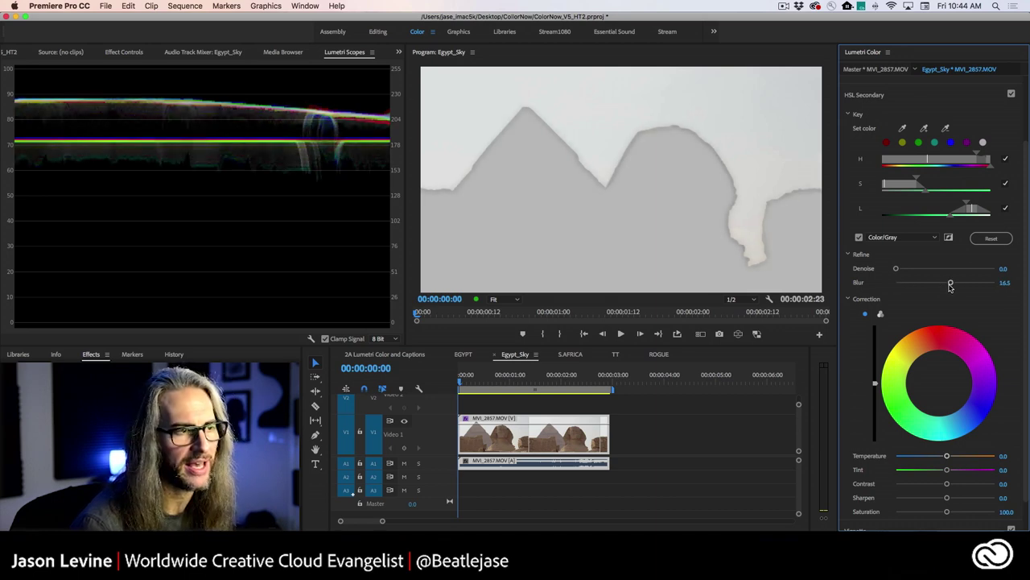
left_click_drag(950, 284, 897, 284)
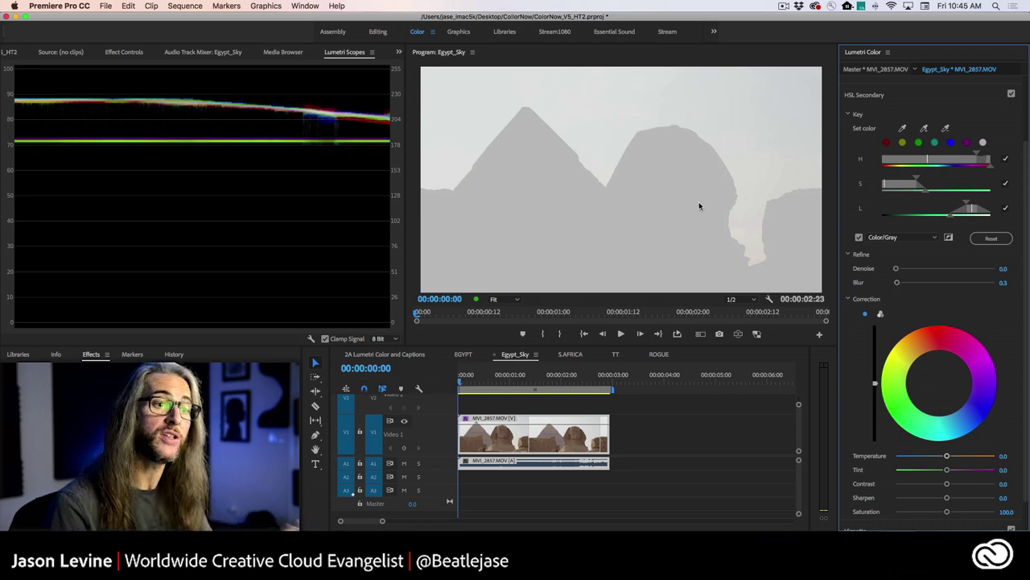
Step: Return to full colour, cool the keyed sky's temperature to about -91.4, and loop playback
left_click(859, 237)
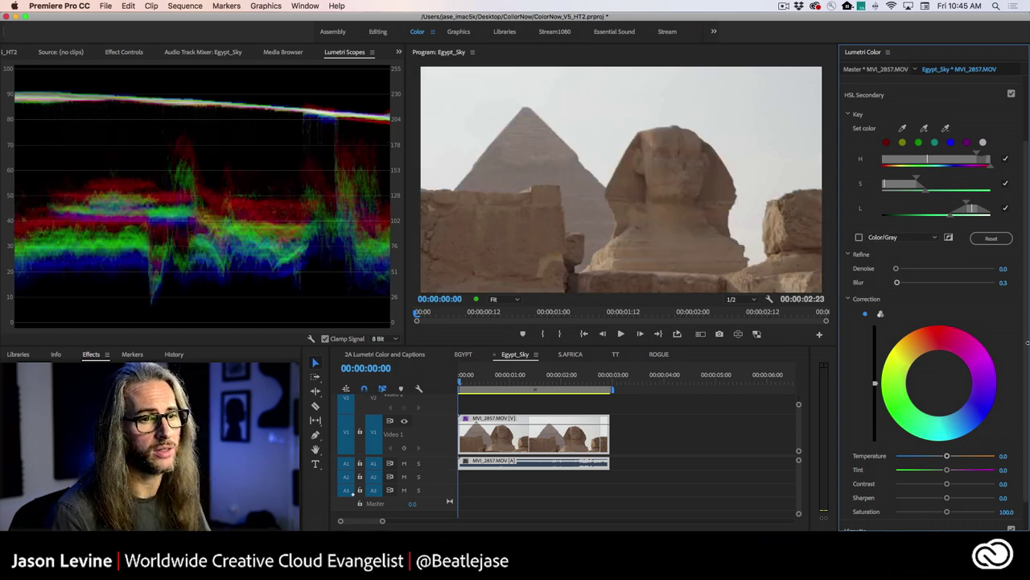
scroll(931, 356, "down", 2)
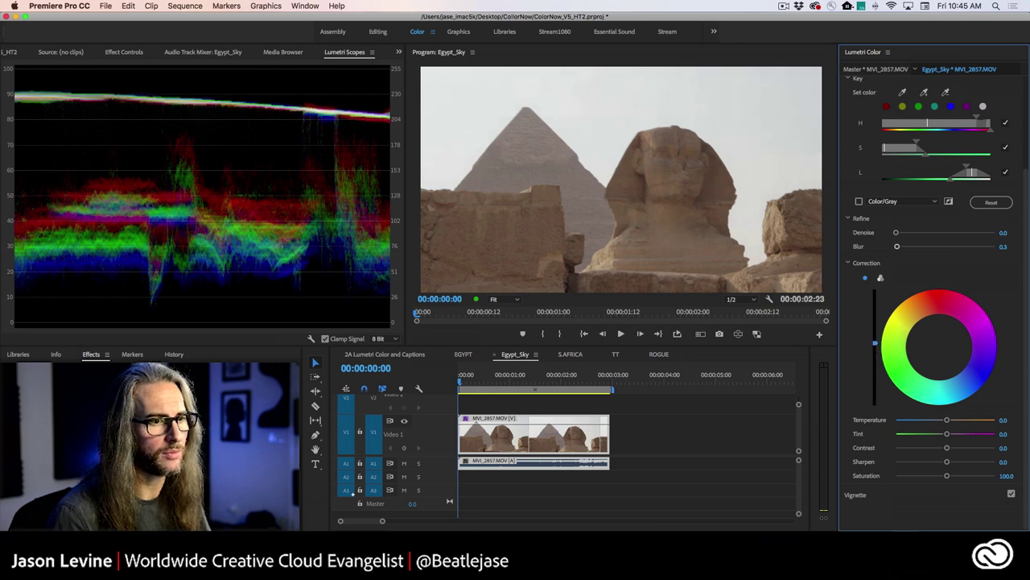
left_click_drag(875, 340, 875, 322)
left_click_drag(947, 420, 922, 424)
left_click(188, 51)
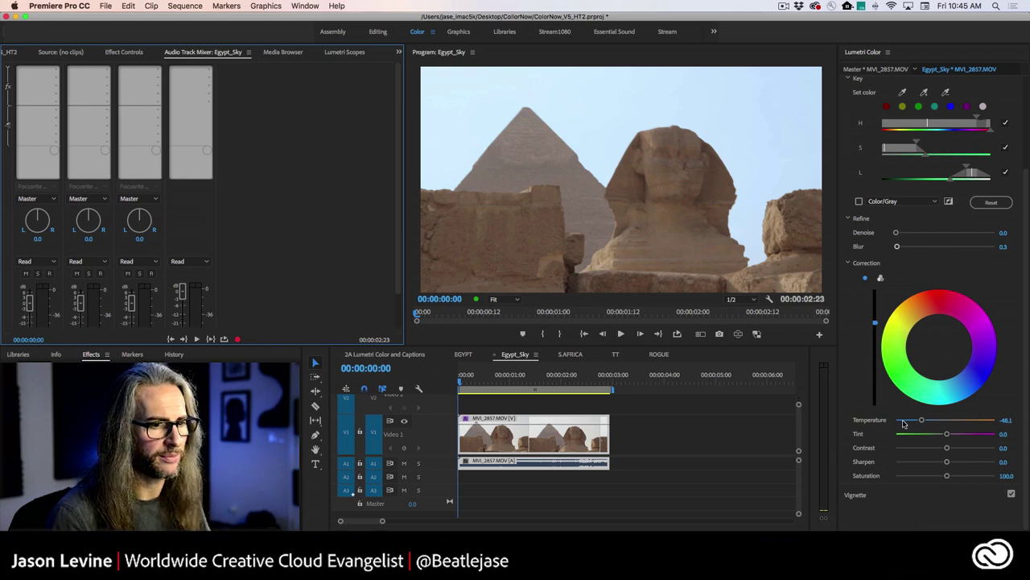
left_click_drag(923, 422, 904, 422)
key("space")
left_click(677, 333)
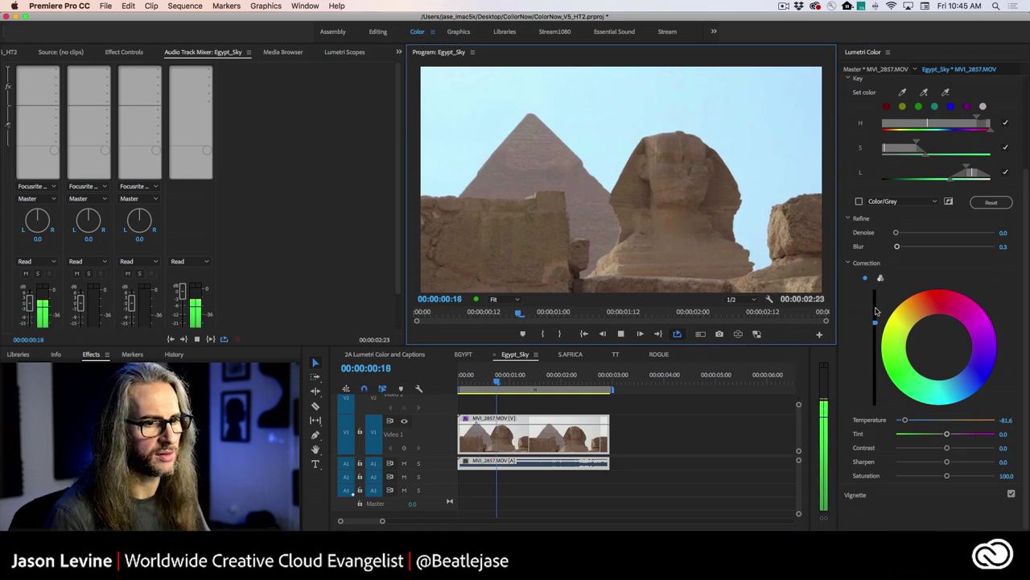
Step: Raise the sky's contrast to 58.9 and saturation to 191.4, shifting its tint toward blue
left_click_drag(947, 447, 963, 449)
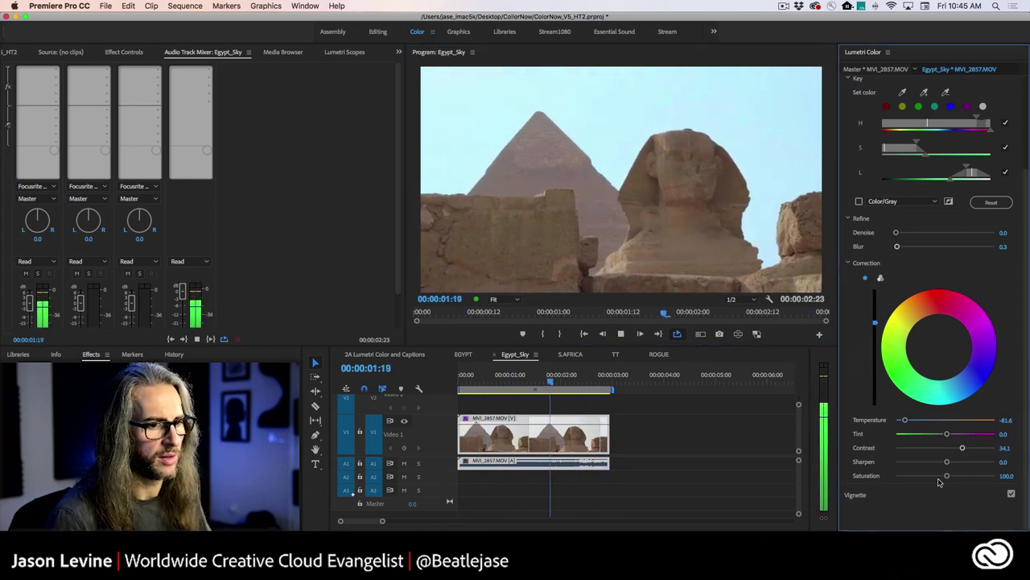
left_click_drag(947, 477, 991, 477)
left_click_drag(905, 420, 907, 420)
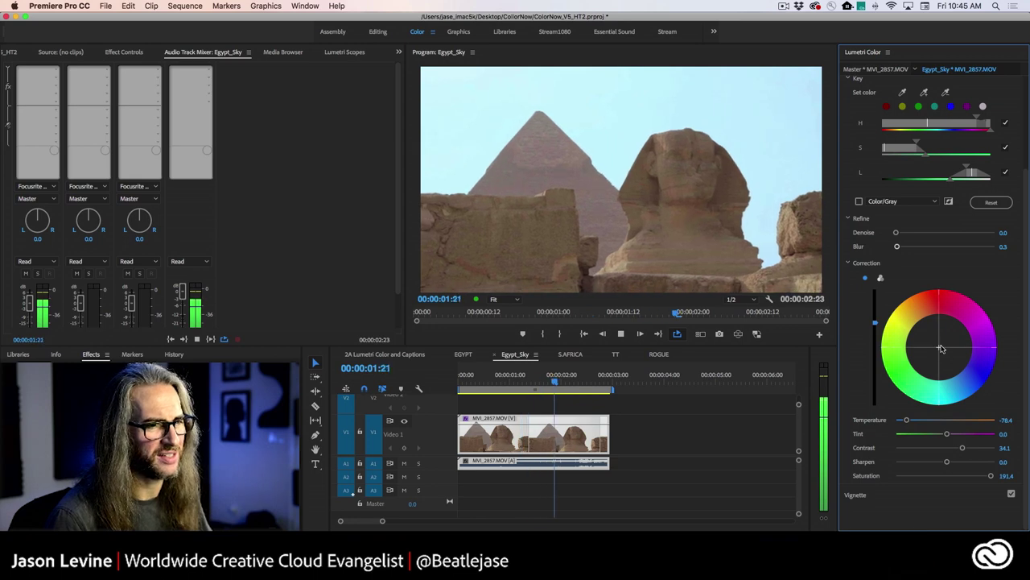
mouse_move(942, 347)
left_mouse_down()
mouse_move(966, 348)
mouse_move(961, 334)
mouse_move(970, 362)
mouse_move(959, 355)
left_mouse_up()
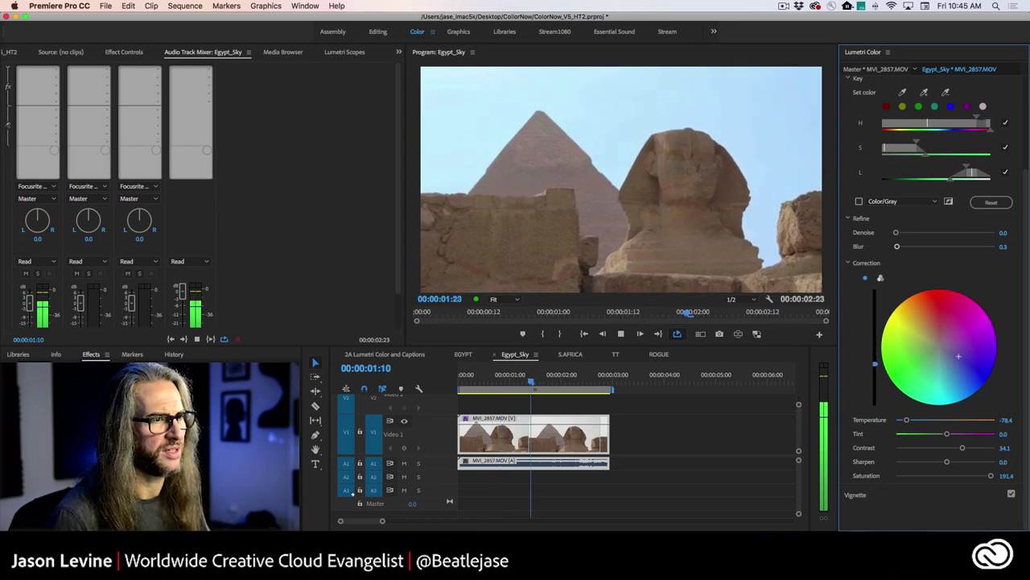
left_click_drag(958, 356, 977, 367)
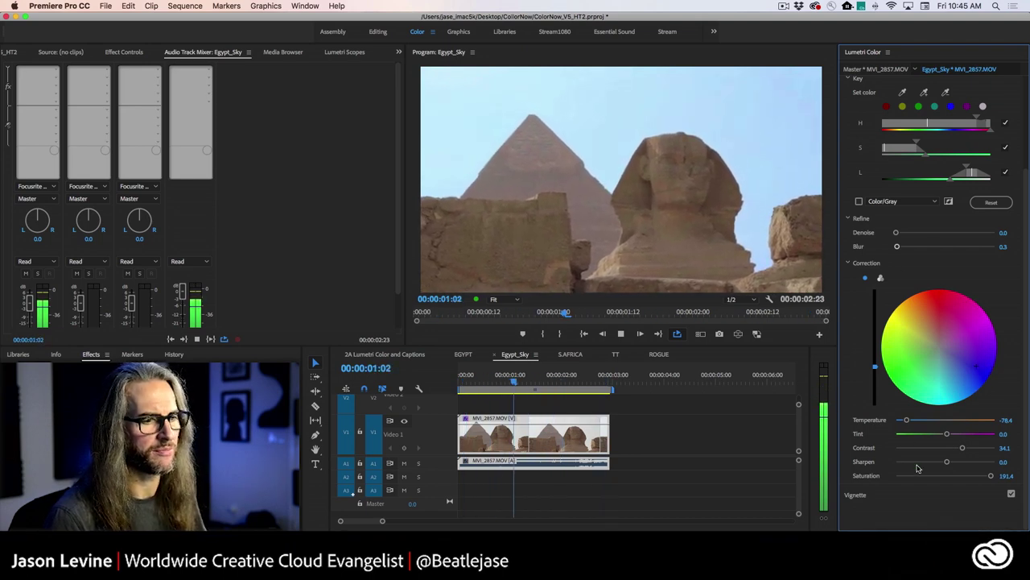
left_click_drag(906, 419, 975, 447)
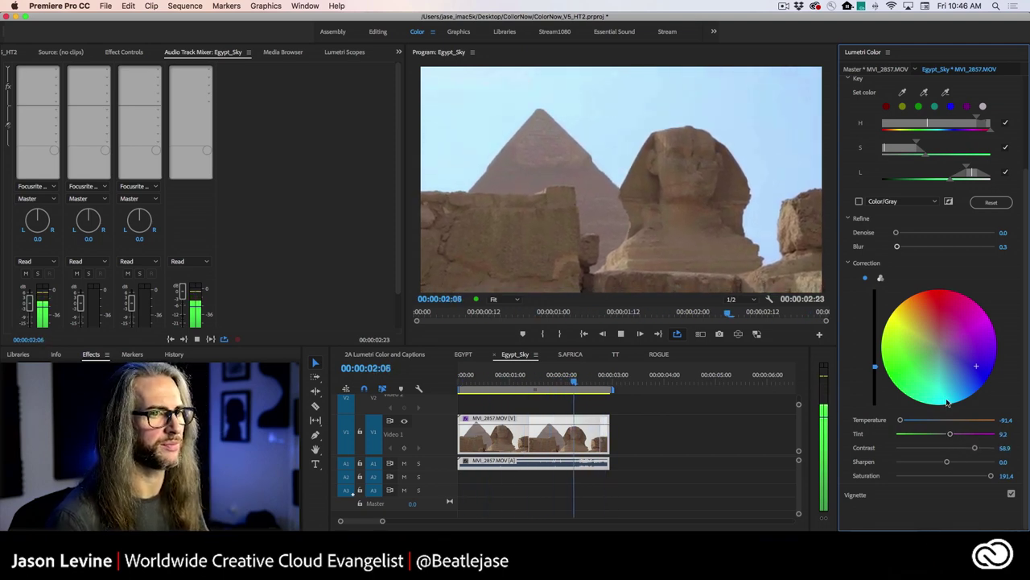
Step: Toggle the HSL Secondary sky correction off and on to compare, leave it on, and stop playback
scroll(1006, 102, "up", 2)
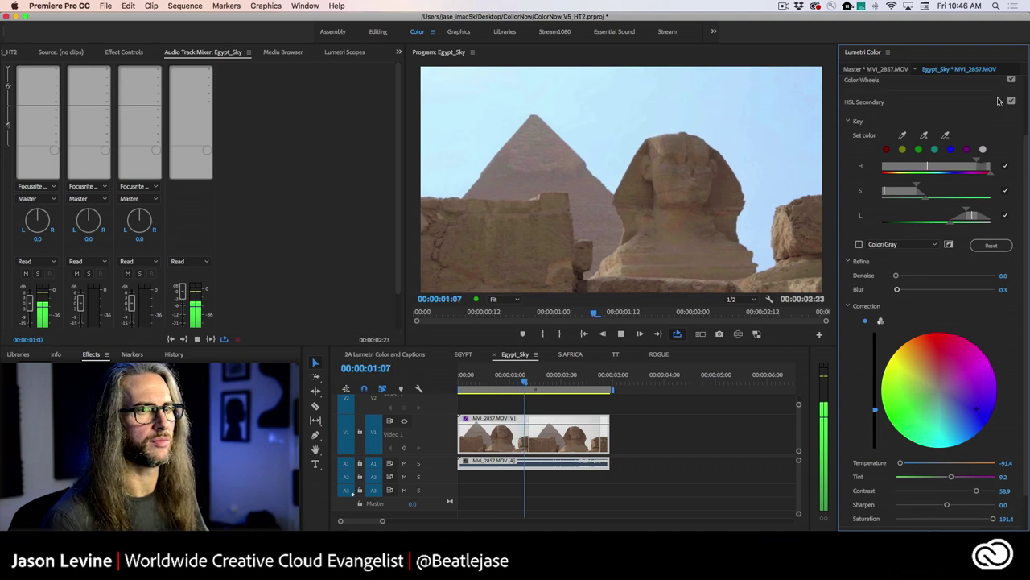
left_click(1011, 101)
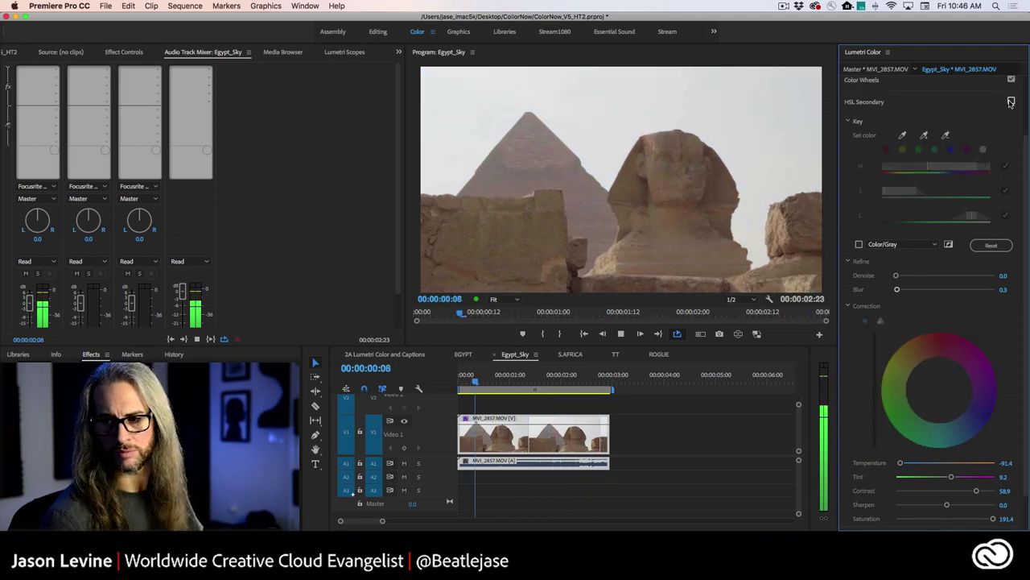
left_click(1011, 101)
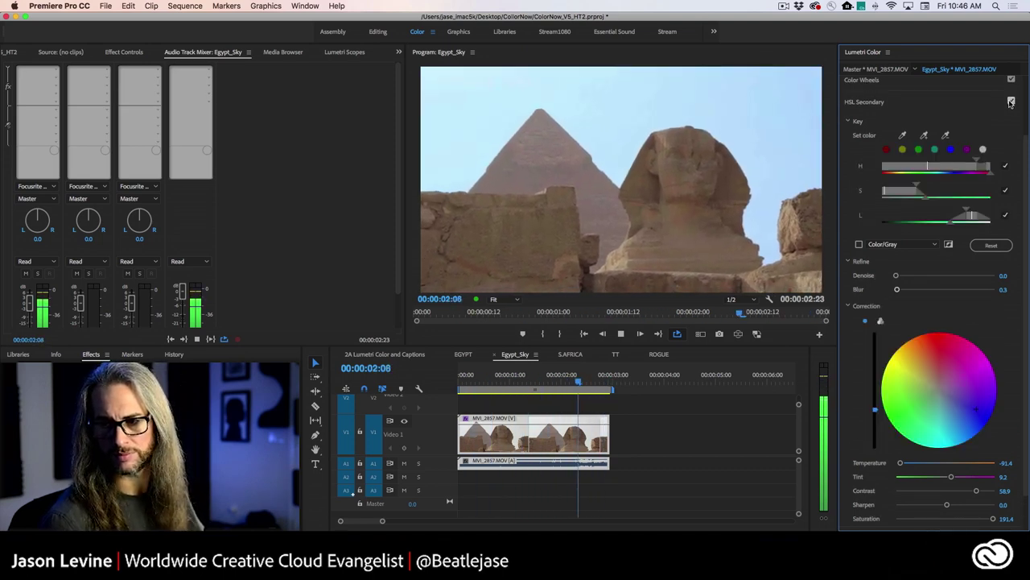
left_click(1011, 101)
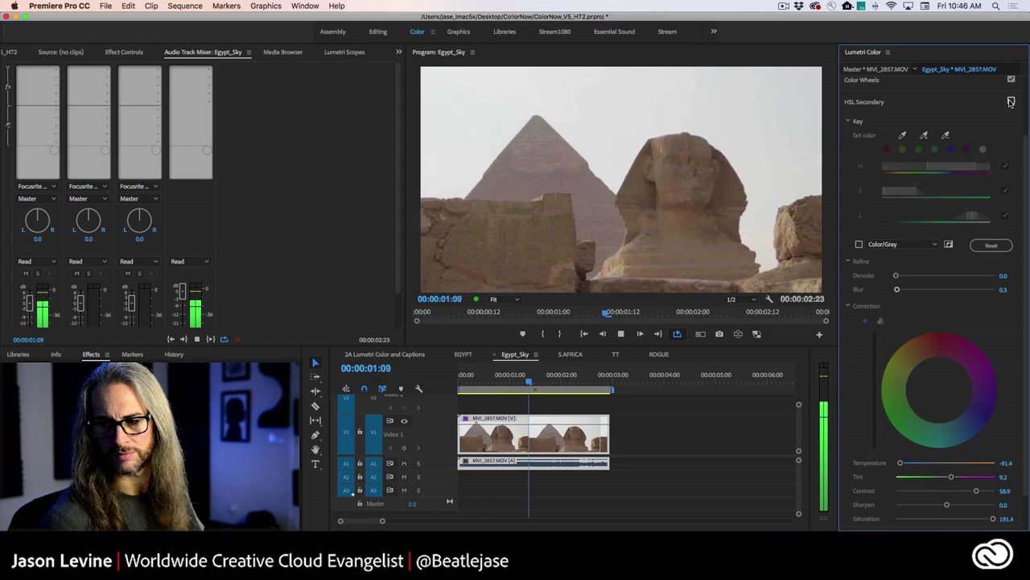
left_click(1011, 101)
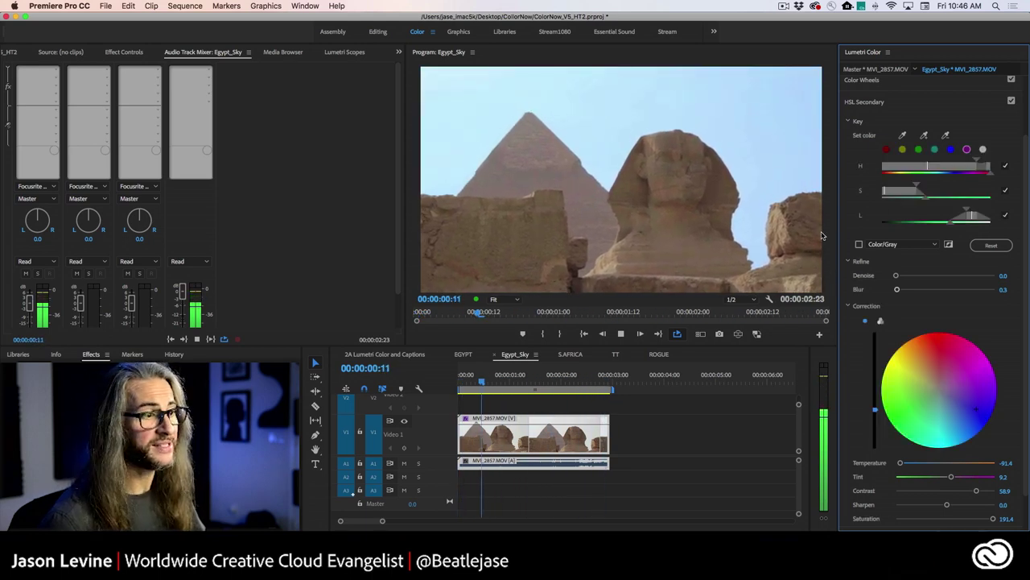
key("space")
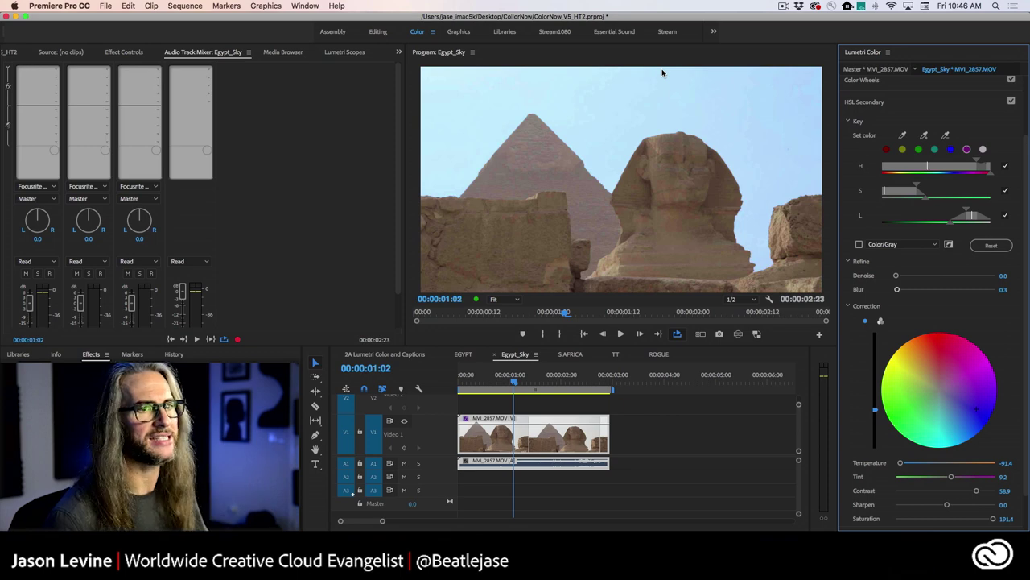
Step: Expand the Creative section and try the Fuji ETERNA 250D and Fuji F125 film looks
left_click_drag(1023, 322, 1027, 216)
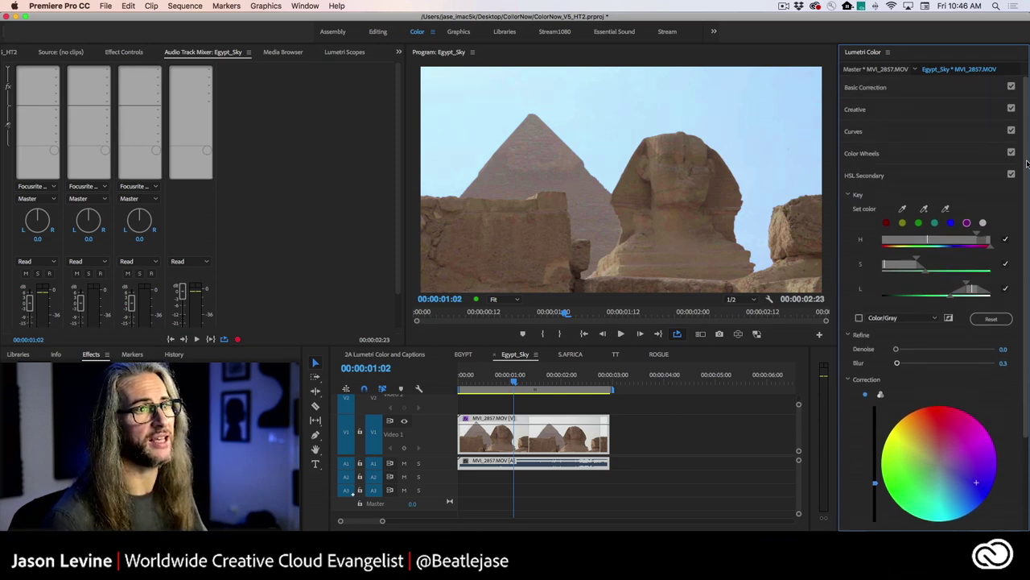
left_click(937, 92)
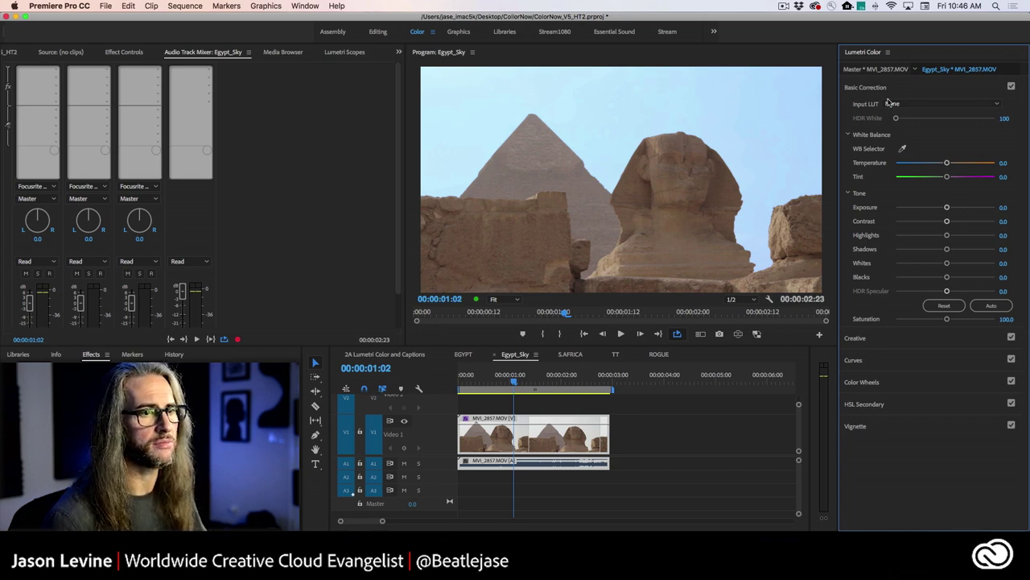
left_click(940, 338)
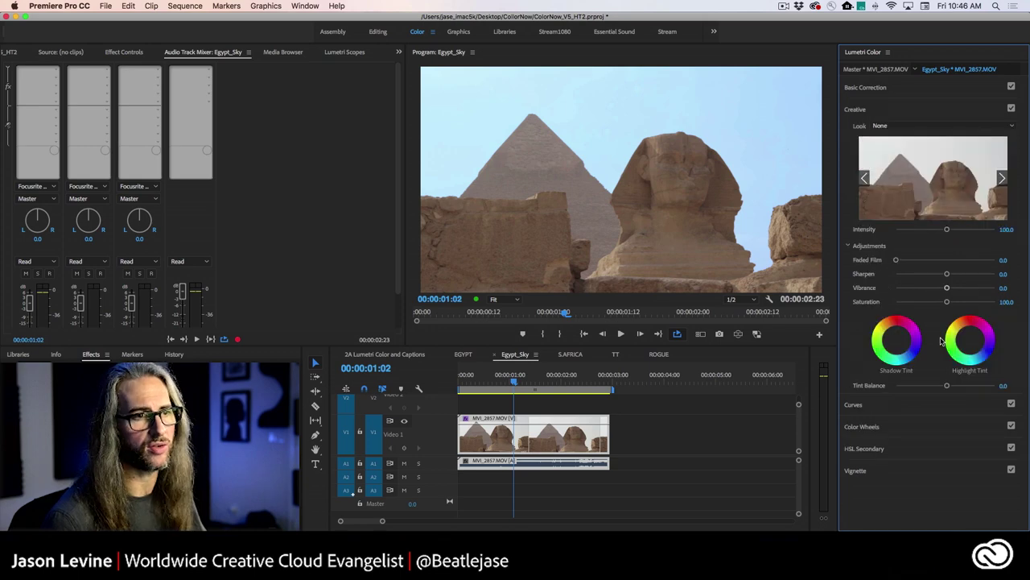
left_click(1002, 179)
left_click(1002, 178)
left_click(1002, 178)
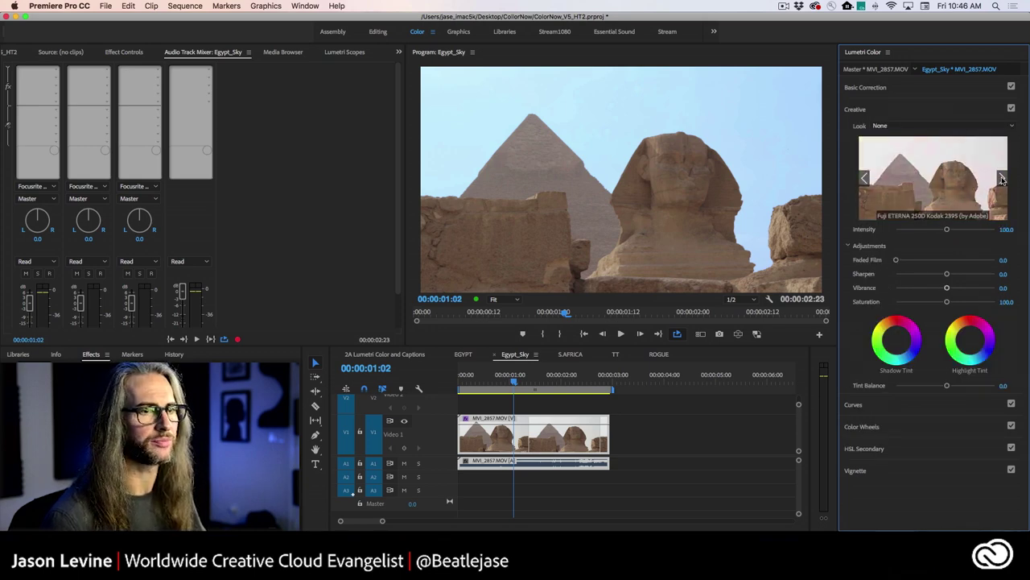
left_click(862, 178)
left_click(931, 178)
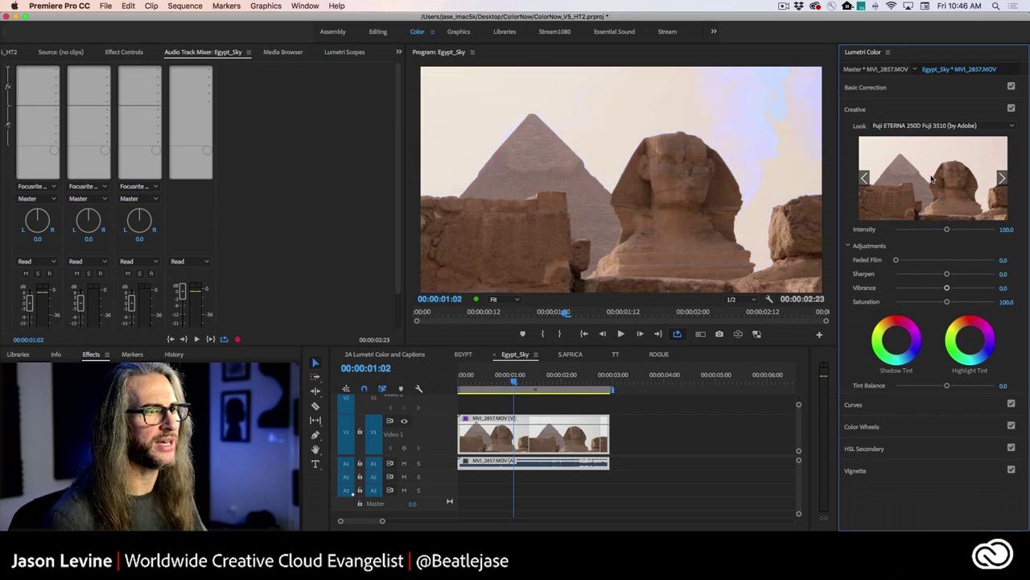
left_click(1001, 178)
left_click(990, 179)
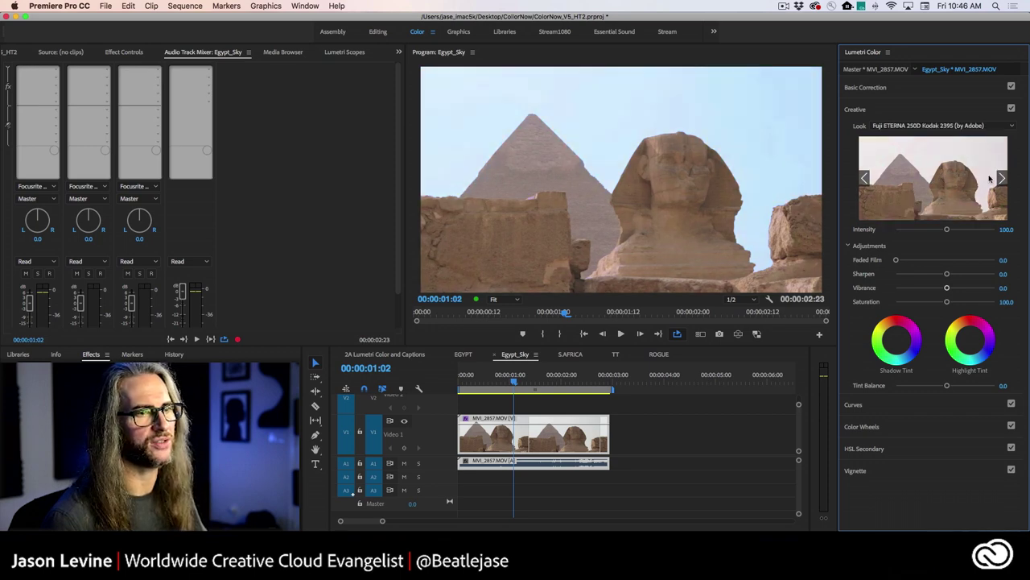
left_click(1001, 178)
left_click(968, 180)
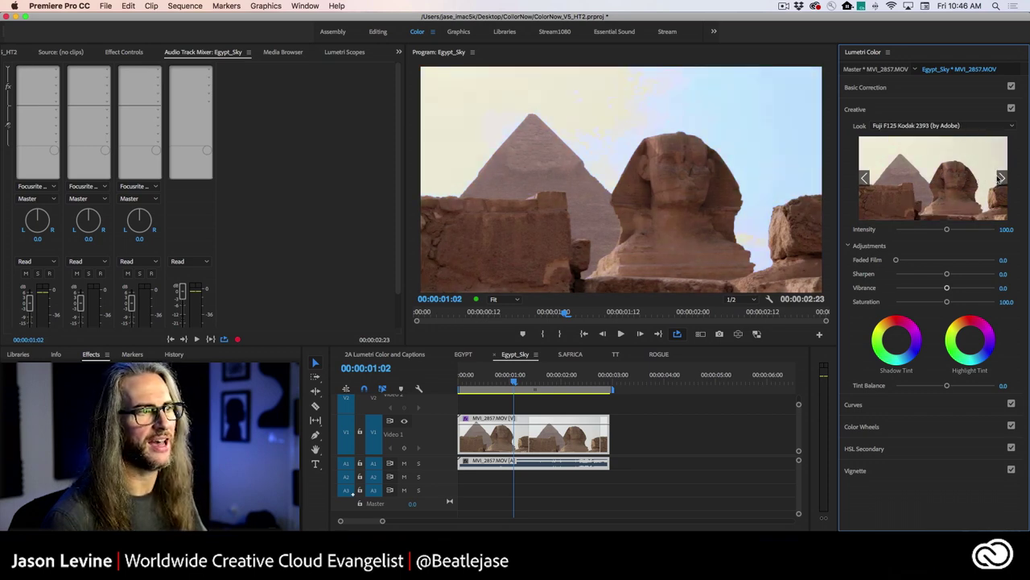
left_click(1001, 178)
left_click(970, 180)
Step: Browse further looks, trying SL BLUE COLD and SL BLUE STEEL on the Sphinx shot
left_click(1001, 178)
left_click(1001, 178)
left_click(1001, 178)
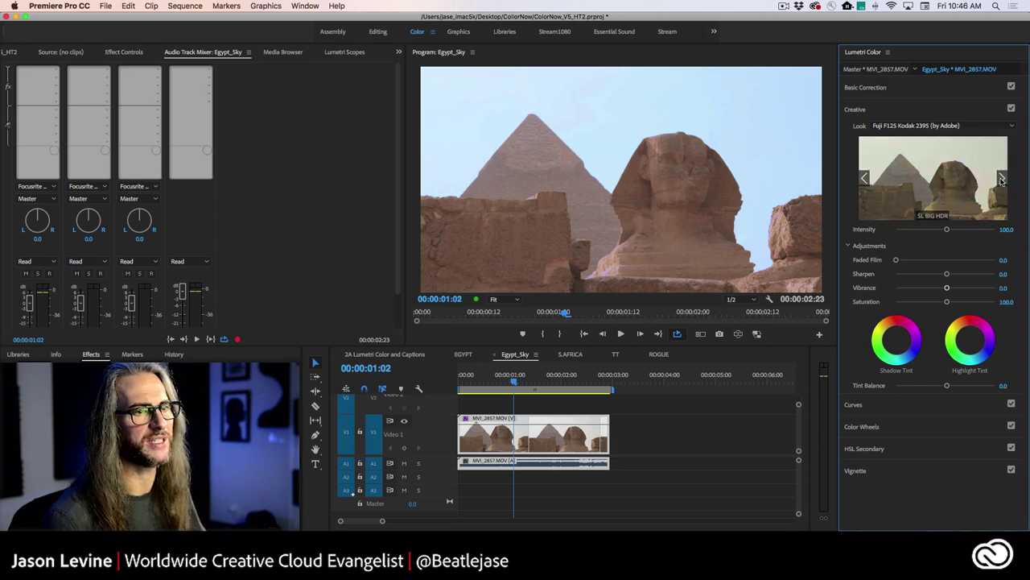
left_click(1001, 178)
left_click(1001, 178)
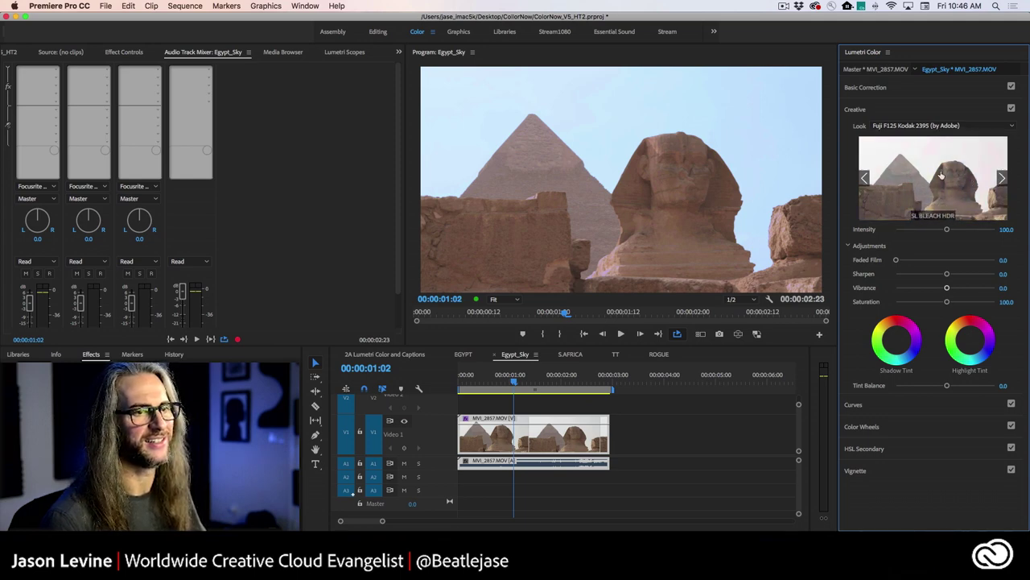
left_click(1002, 178)
left_click(1001, 177)
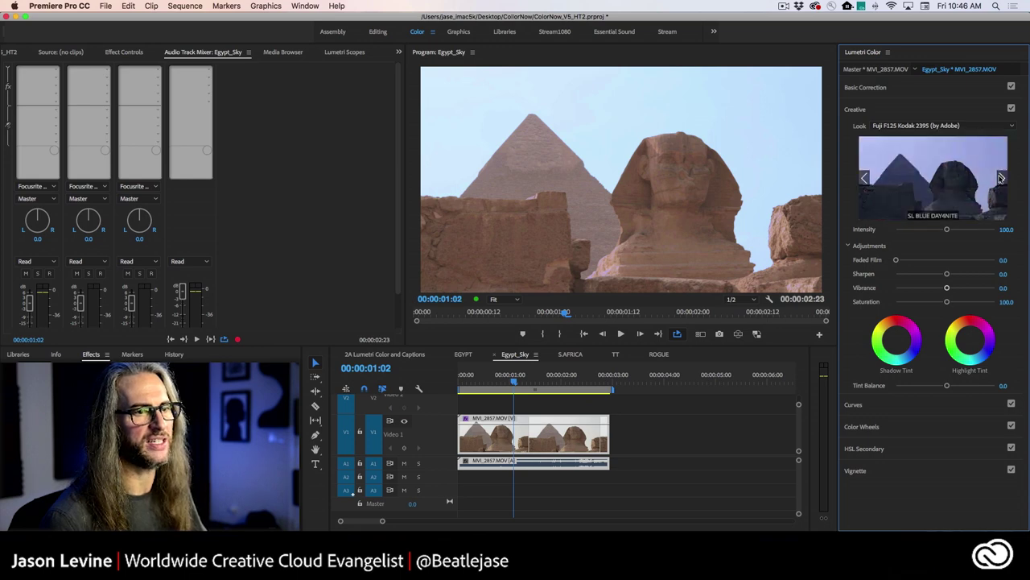
left_click(866, 178)
left_click(949, 178)
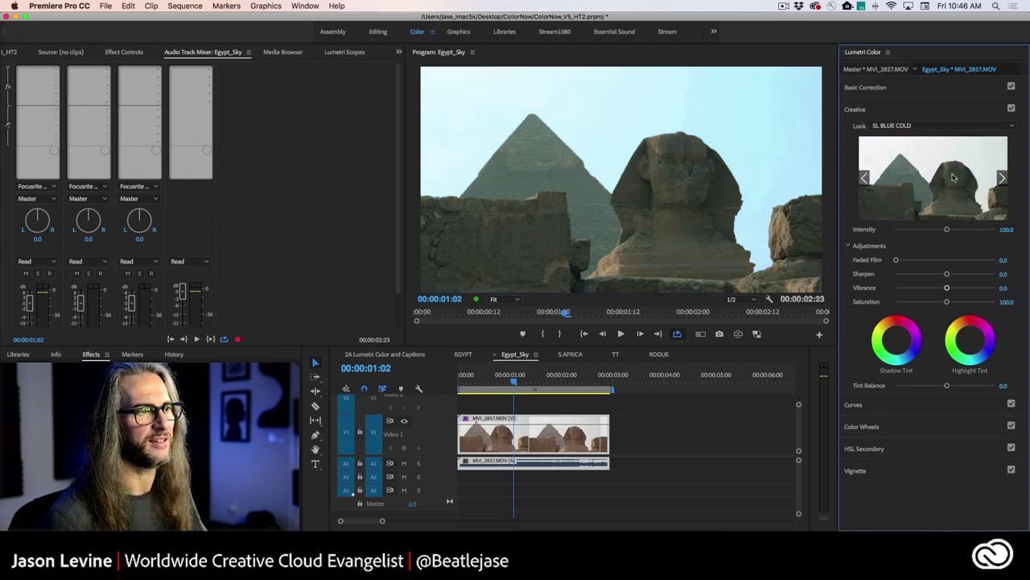
left_click(1003, 182)
left_click(1003, 182)
left_click(1003, 182)
left_click(1003, 182)
left_click(1003, 178)
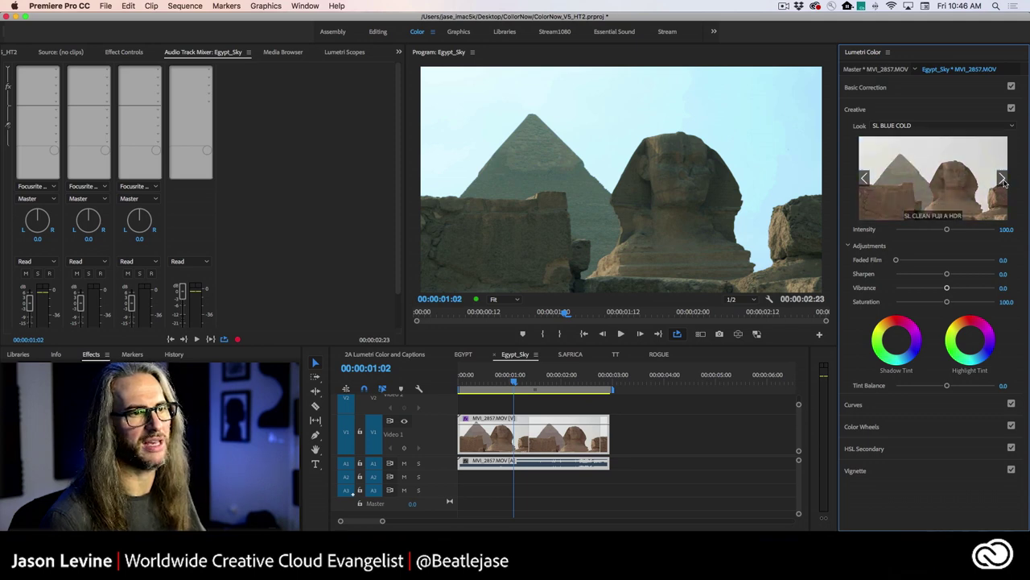
left_click(864, 179)
left_click(935, 185)
Step: Apply the SL CLEAN FUJI A HDR look with Intensity 128.6 and Vibrance 30.8
left_click(1003, 182)
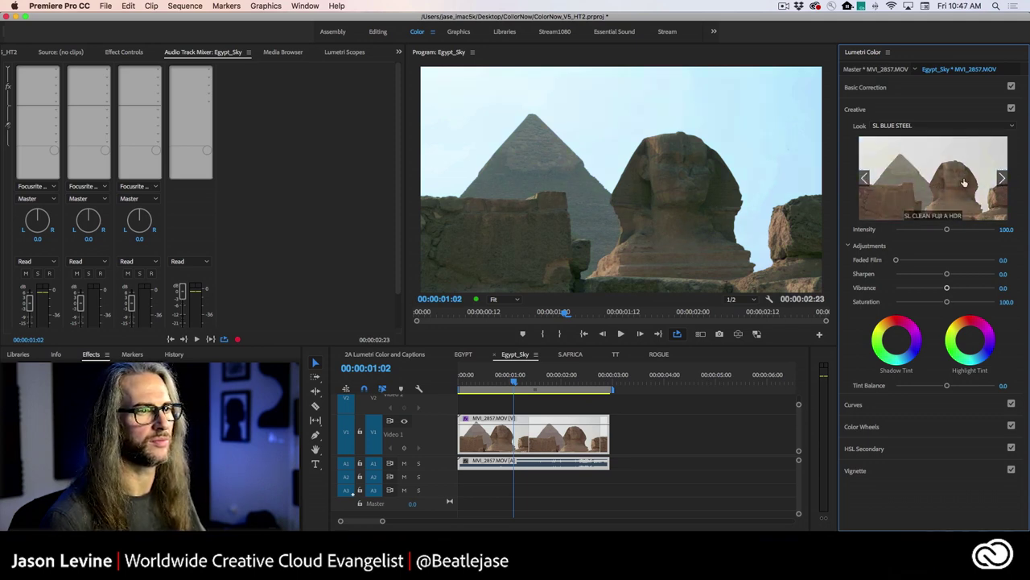
left_click(932, 190)
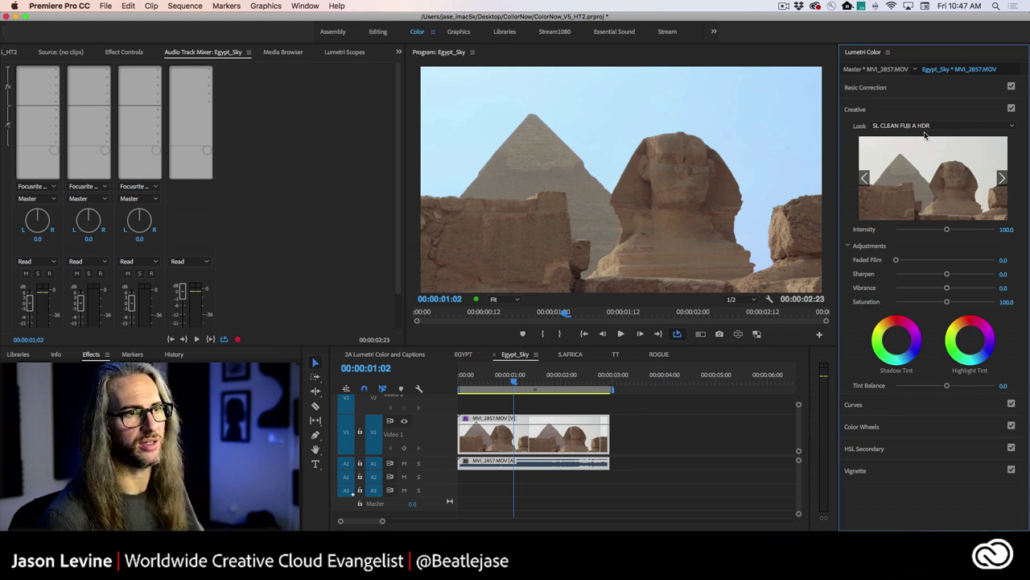
left_click_drag(948, 231, 954, 232)
left_click_drag(950, 289, 965, 289)
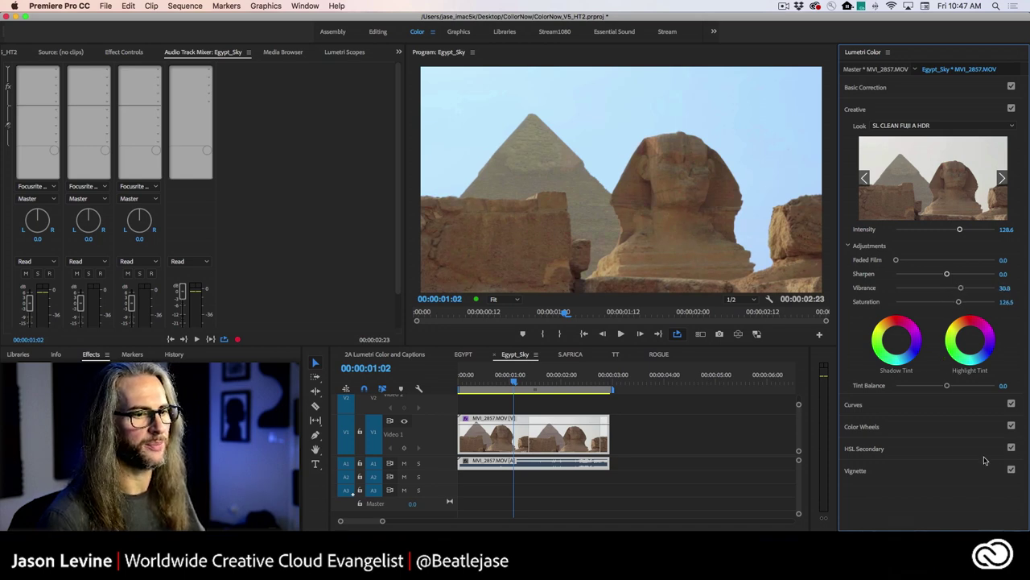
Step: Add a Lumetri vignette with Amount -1.0 and play the shot from the start
left_click(949, 470)
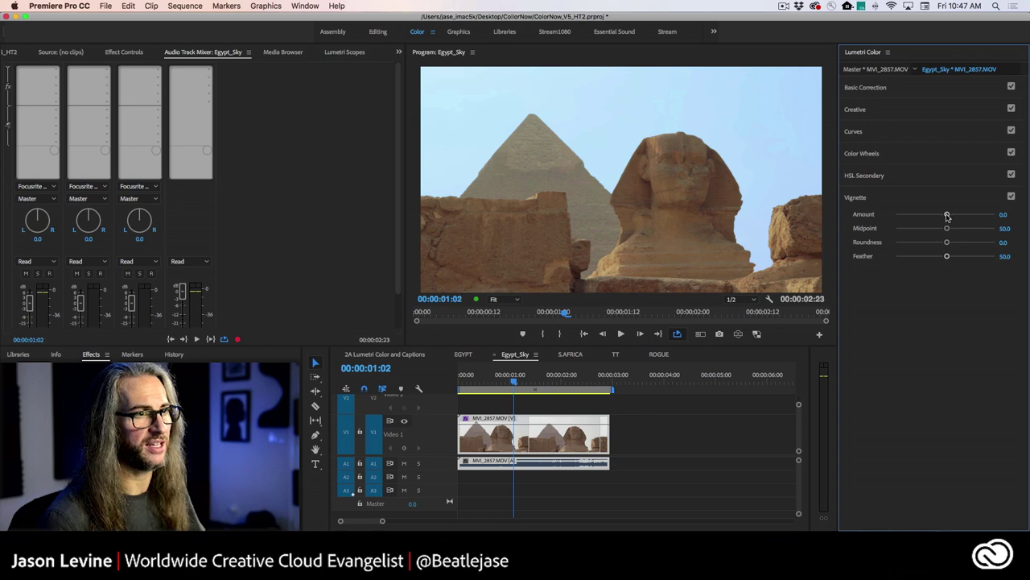
left_click_drag(947, 216, 944, 216)
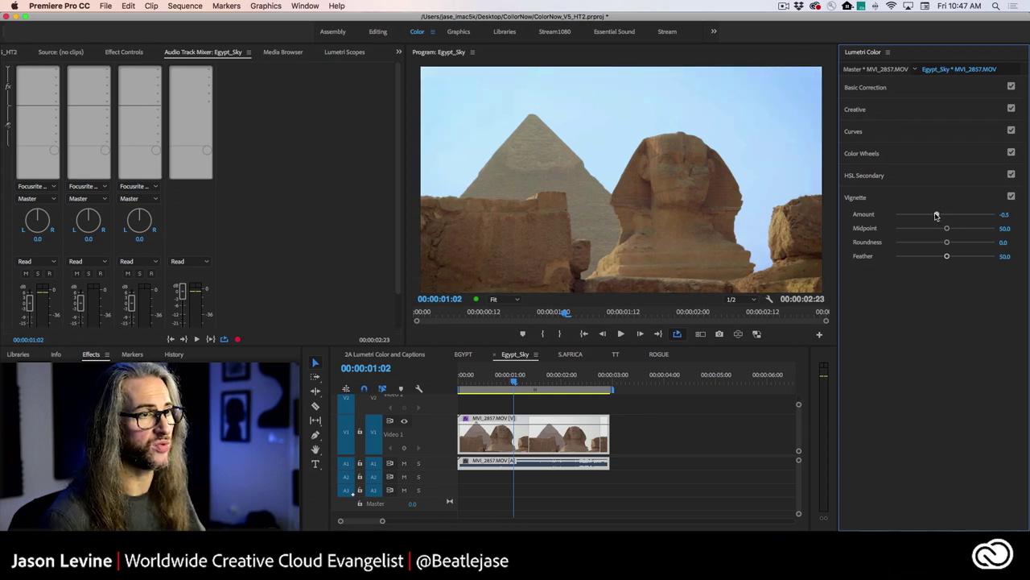
left_click_drag(931, 215, 929, 215)
left_click(507, 382)
key("space")
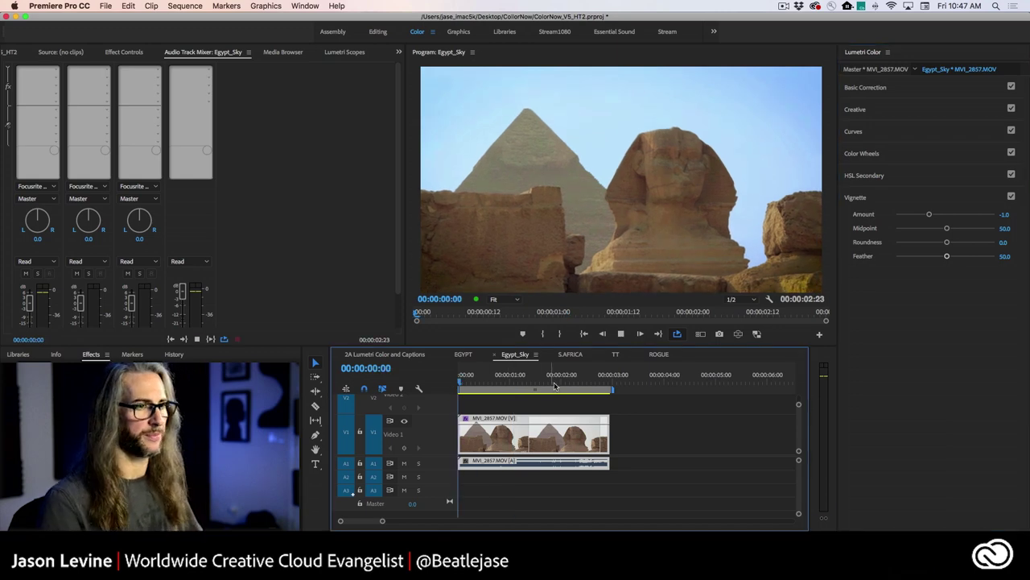
Step: In Effect Controls, compare the shot with Lumetri Color off and on, leaving it enabled
left_click(124, 51)
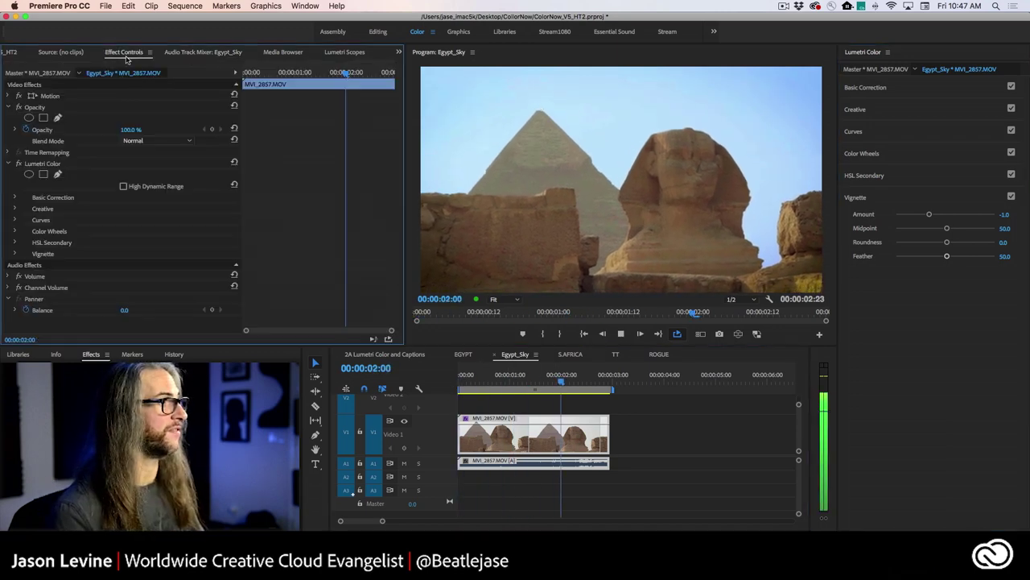
left_click(18, 164)
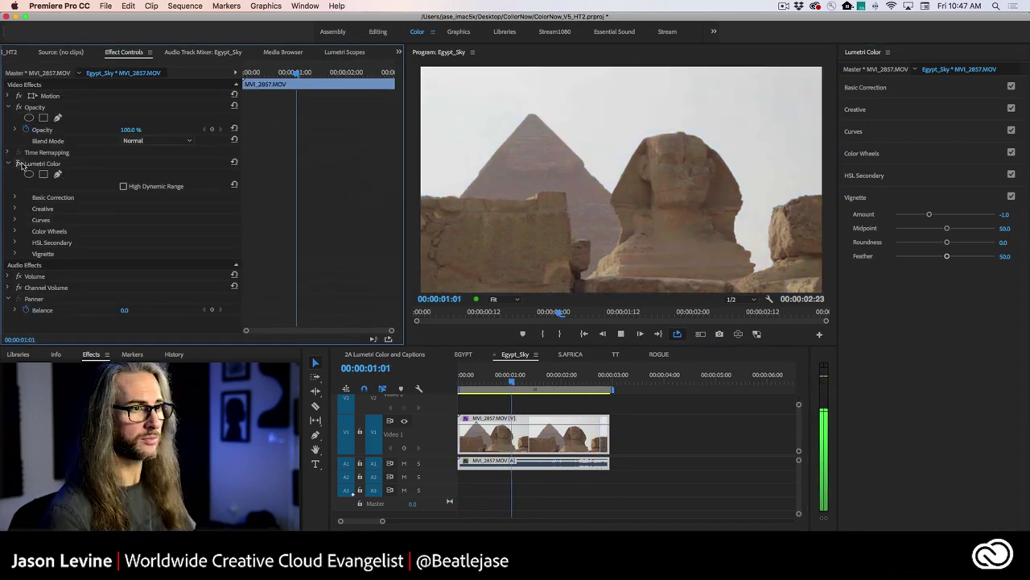
left_click(19, 163)
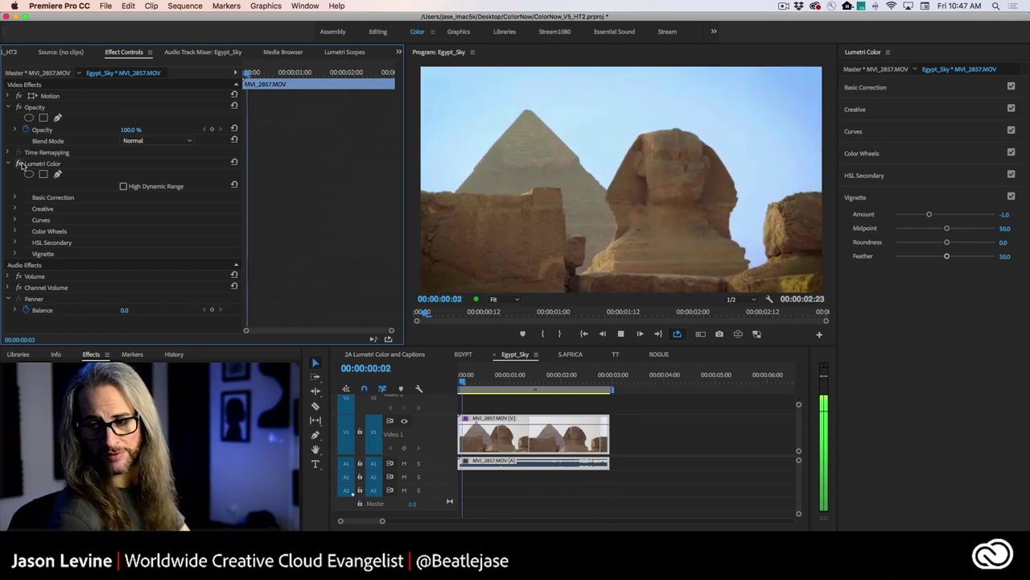
left_click(20, 164)
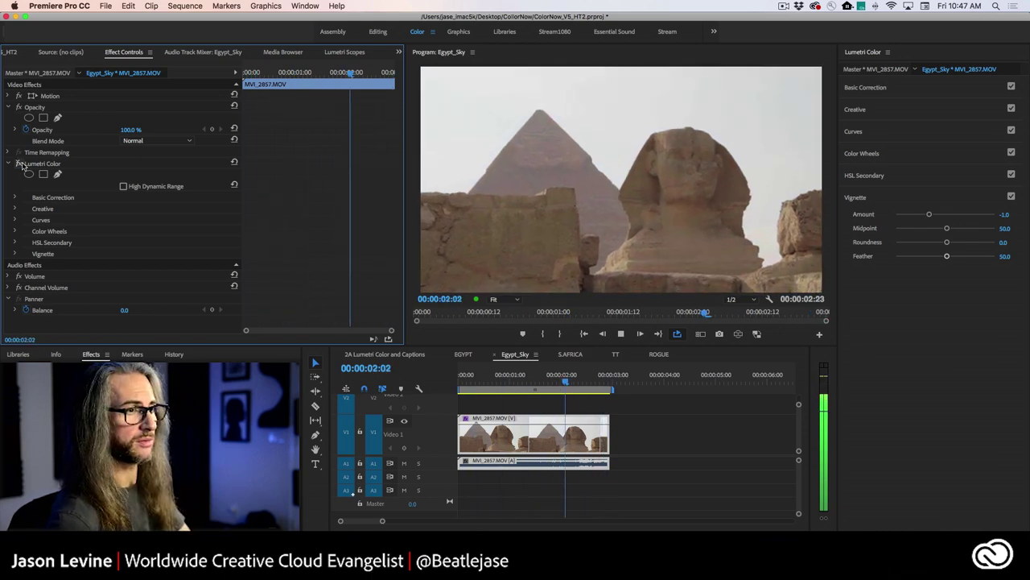
left_click(19, 164)
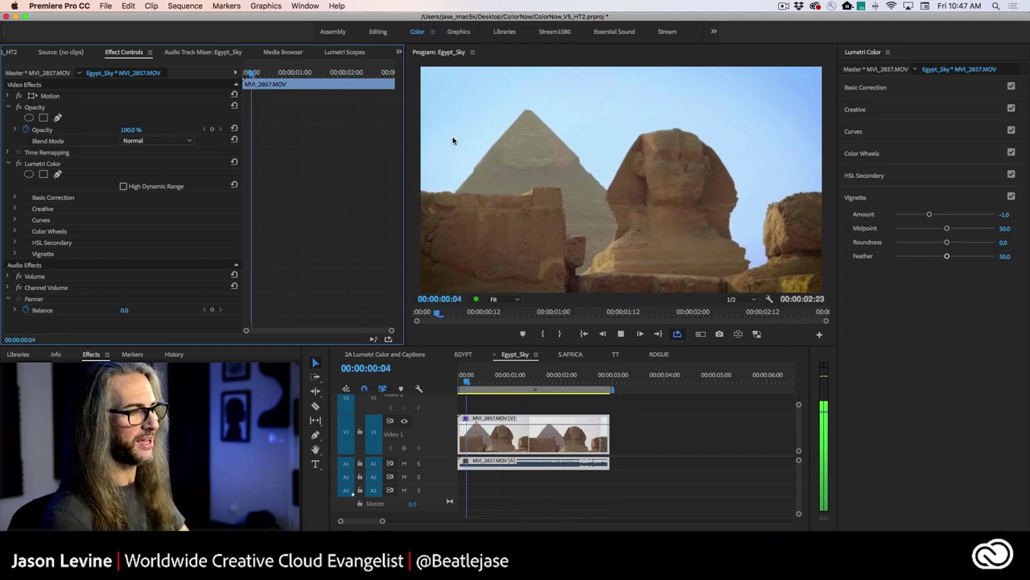
Step: Maximize the playing monitor to full frame, restore the layout, and stop playback
key("grave")
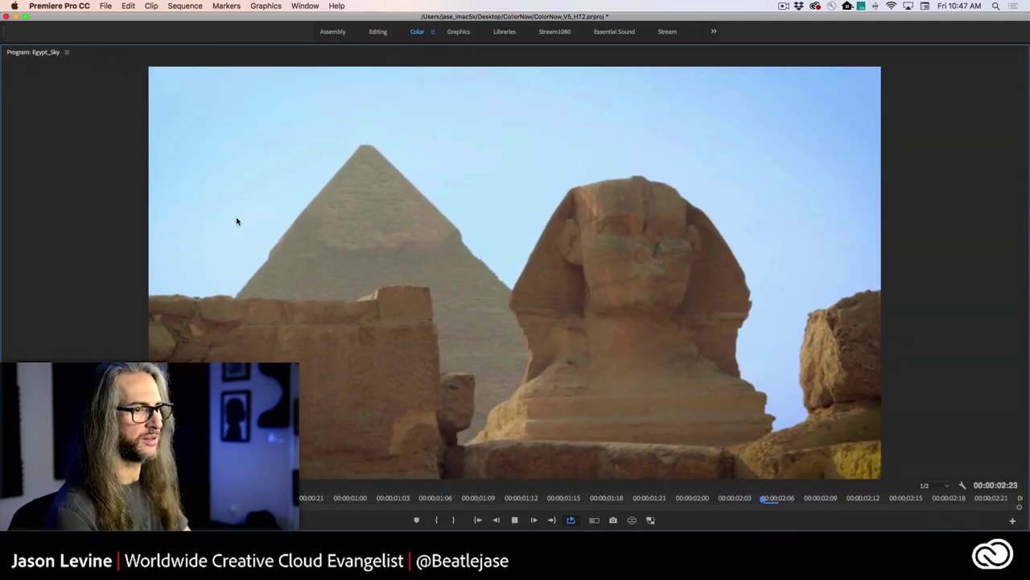
key("grave")
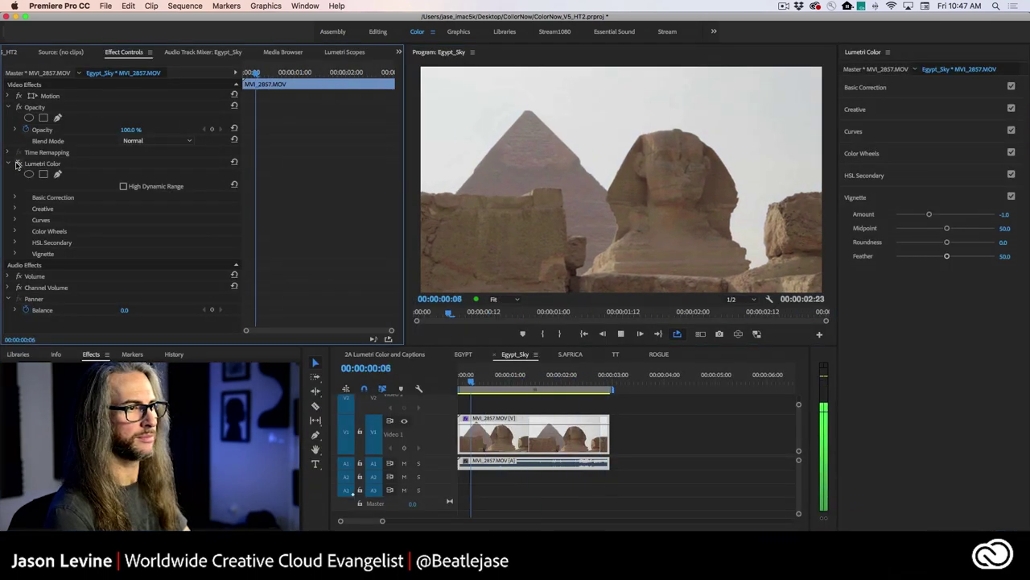
key("space")
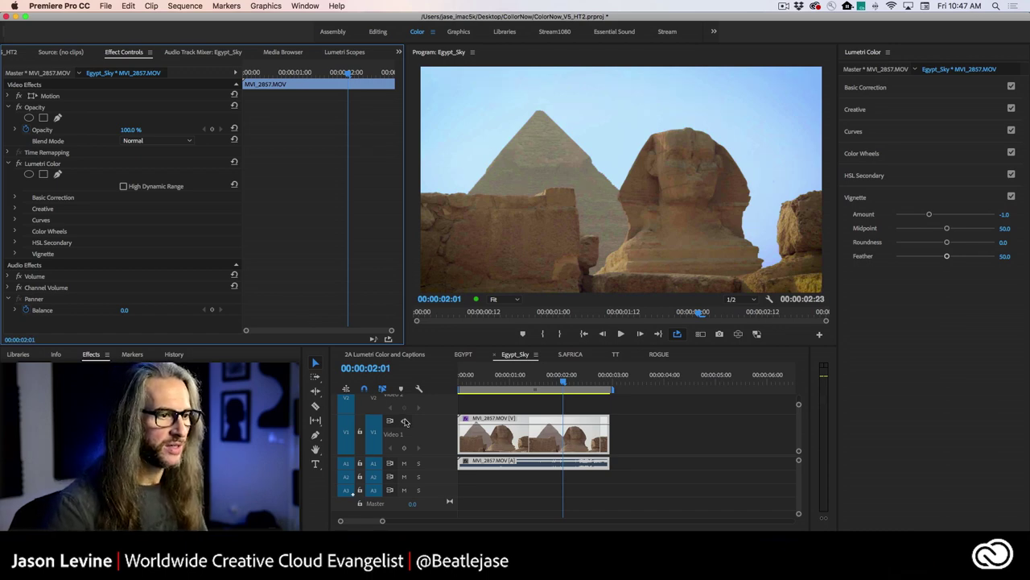
Step: Collapse Basic Correction and Creative, then expand the HSL Secondary section in Lumetri Color
left_click(944, 96)
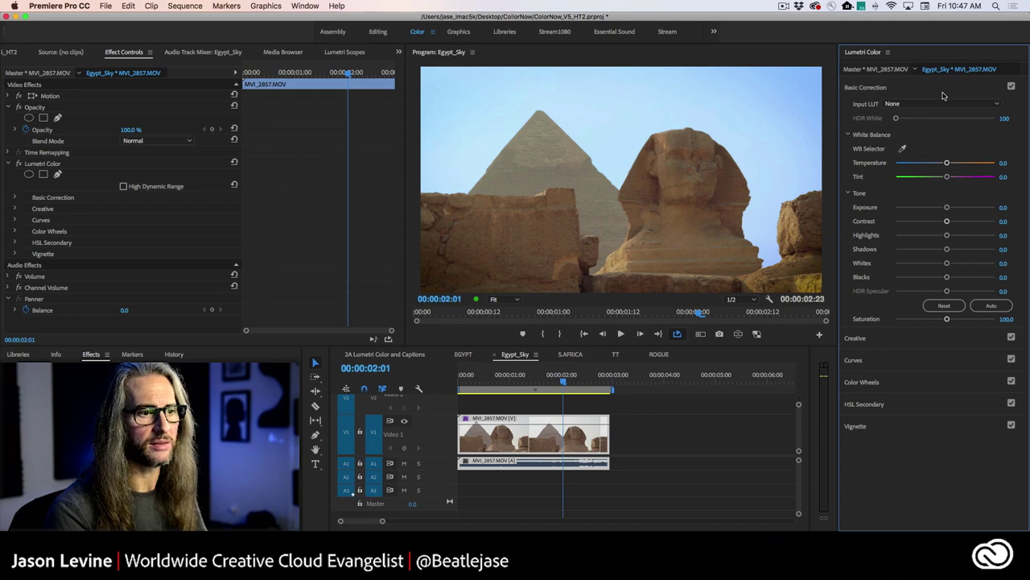
left_click(900, 336)
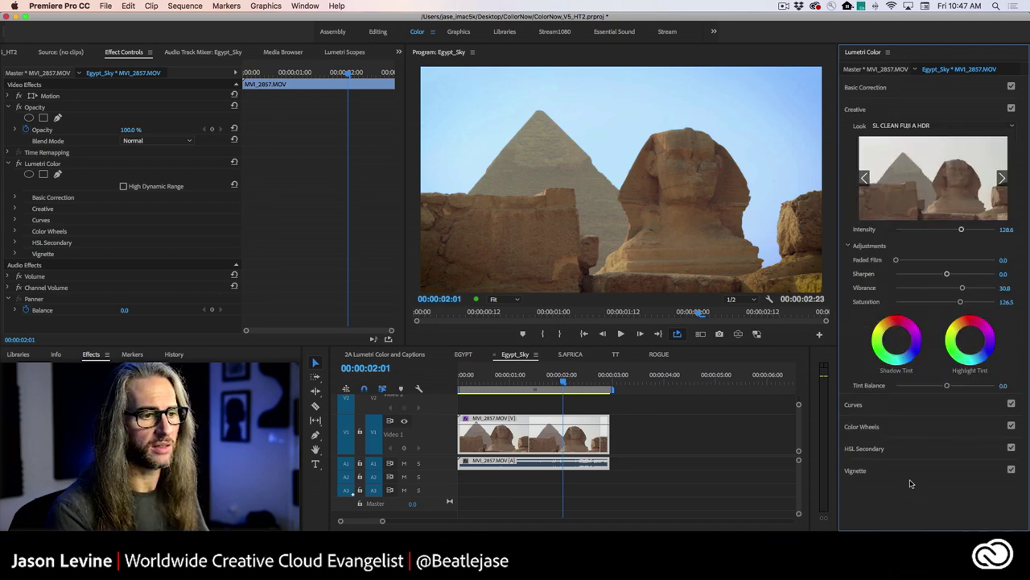
left_click(899, 448)
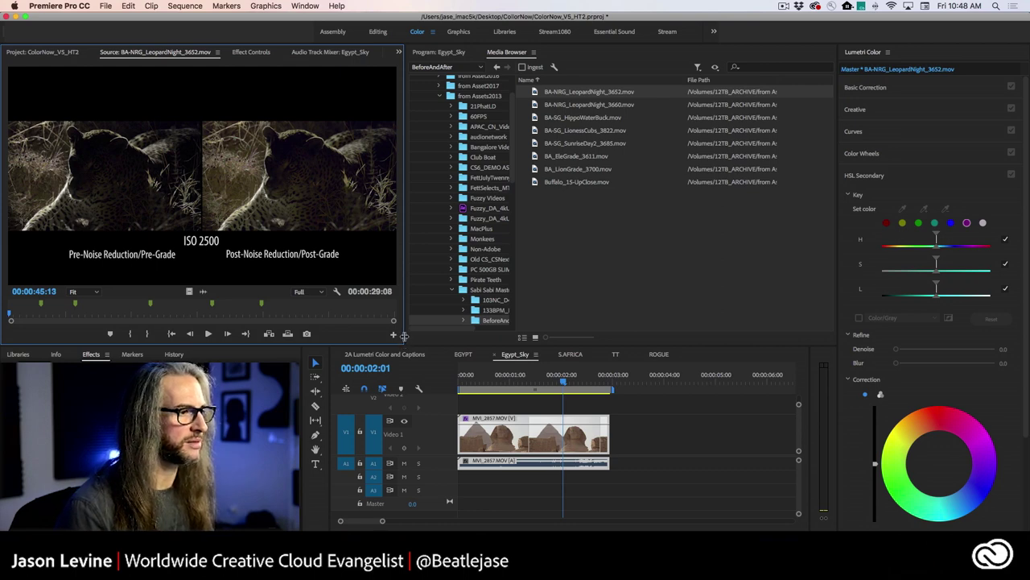
Step: Widen the Source Monitor to show the ISO 2500 leopard night before/after comparison larger
left_click_drag(404, 336, 577, 438)
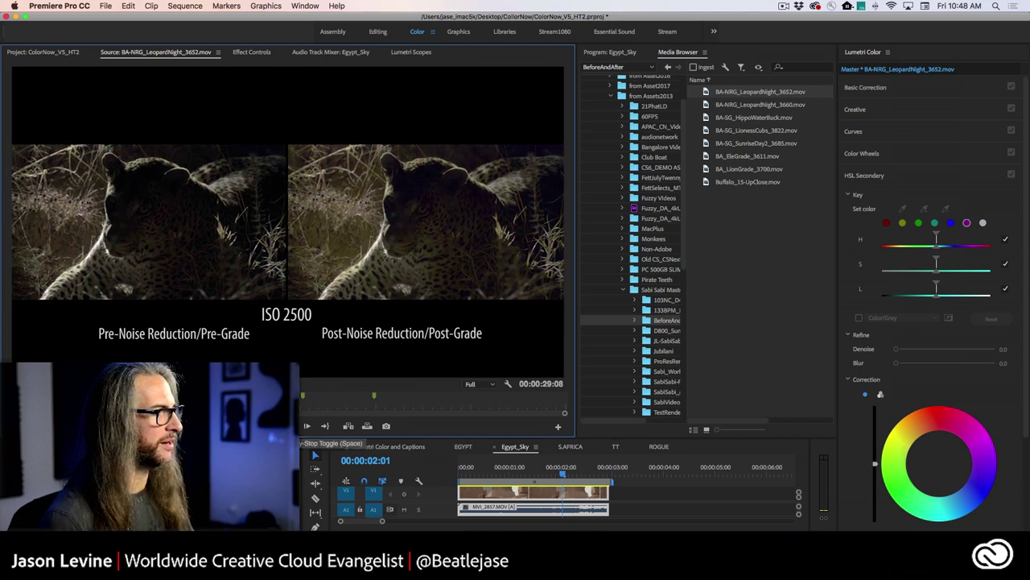
key("grave")
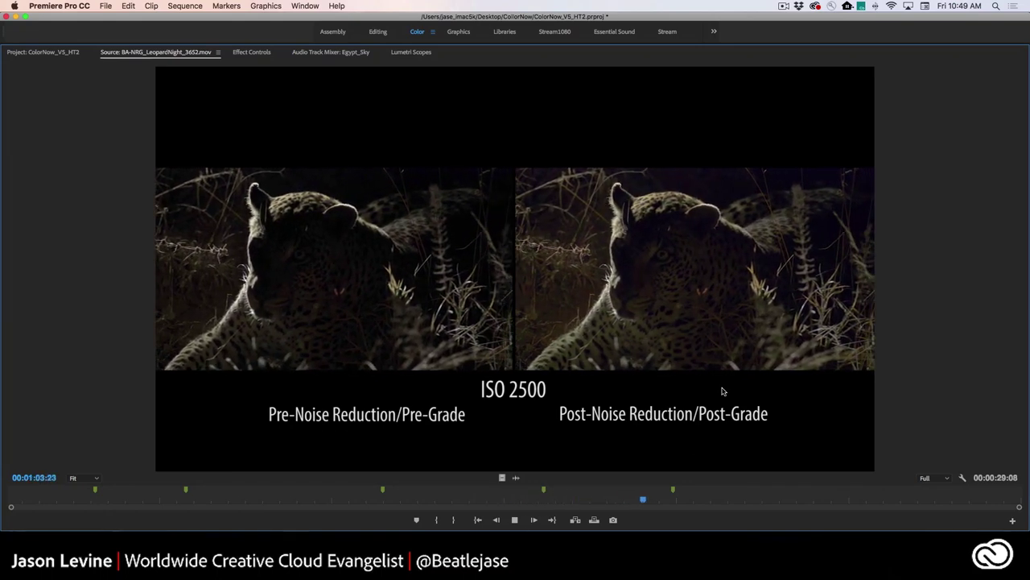
key("space")
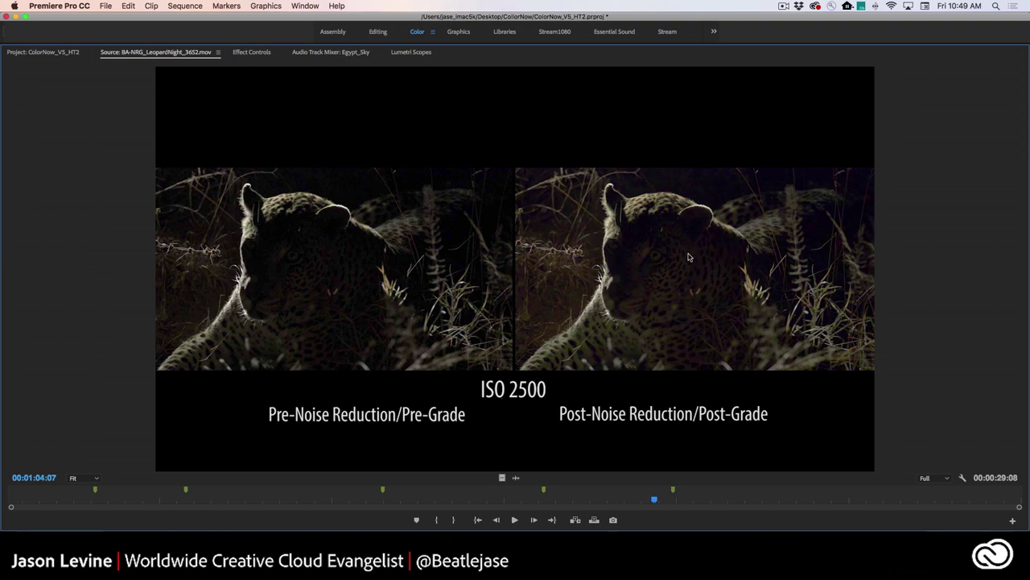
key("grave")
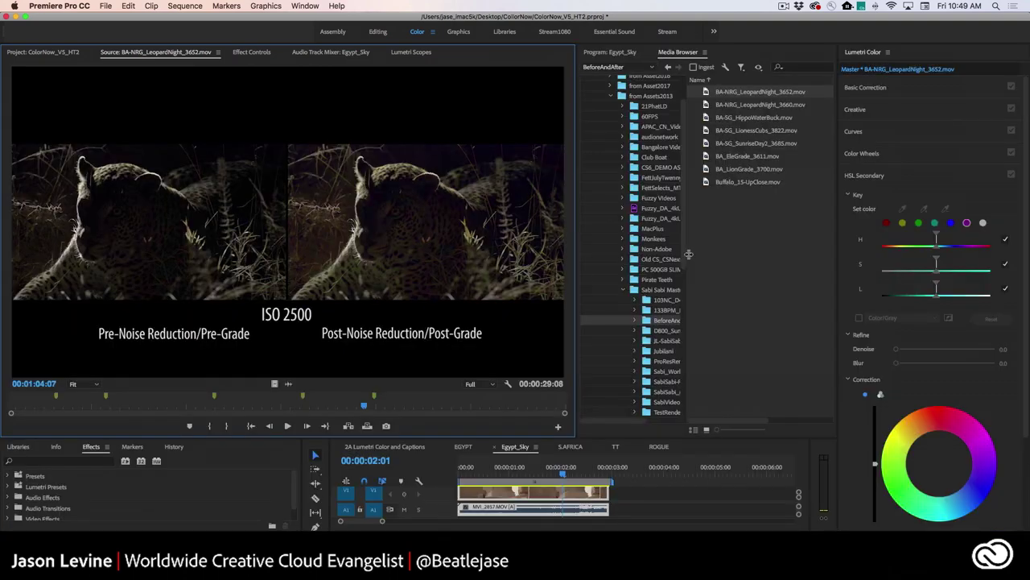
Step: Load BA-NRG_LeopardNight_3660.mov and play its ISO 5000 noise-reduction comparison full-frame, then restore the layout
double_click(709, 105)
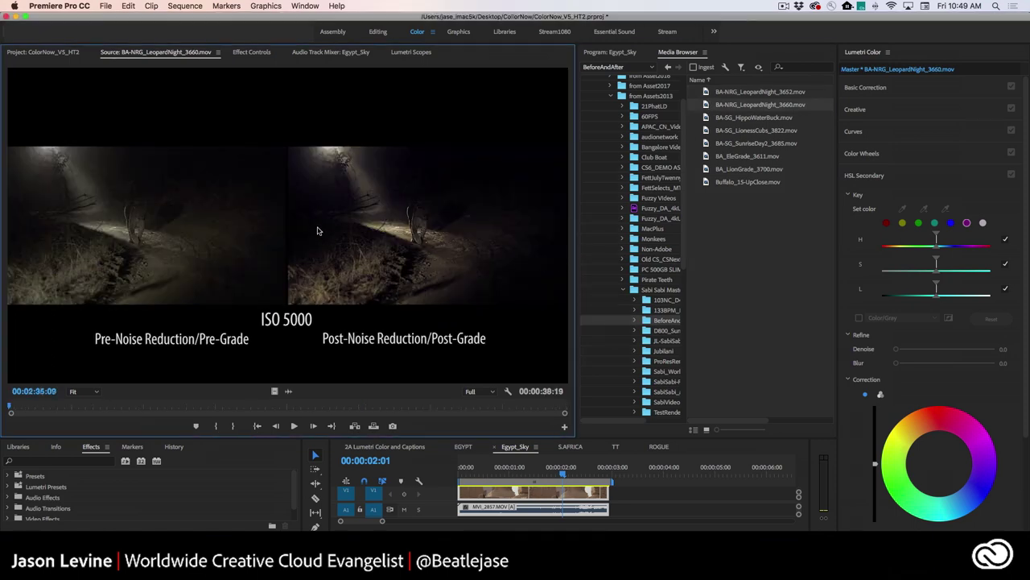
key("grave")
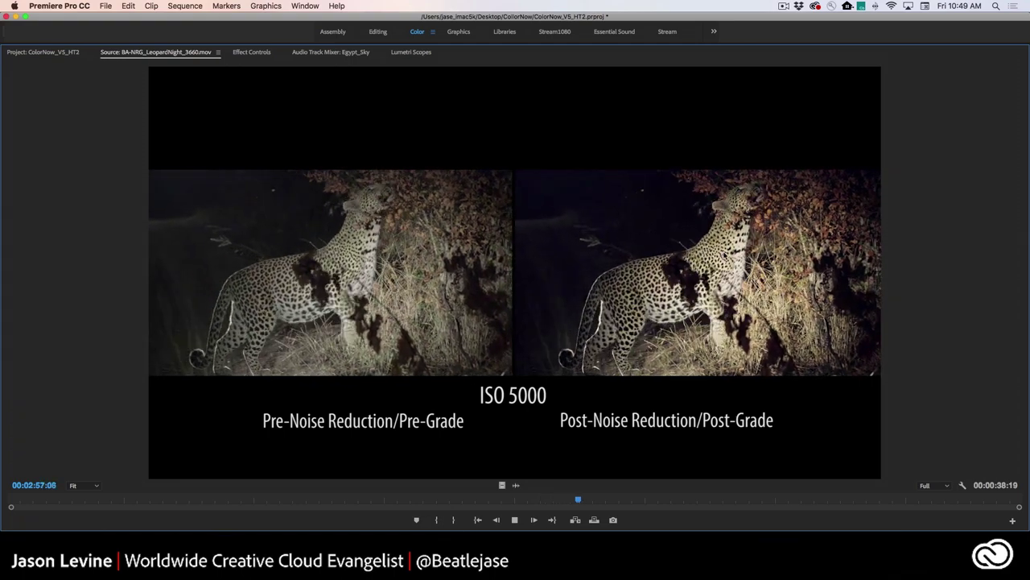
key("space")
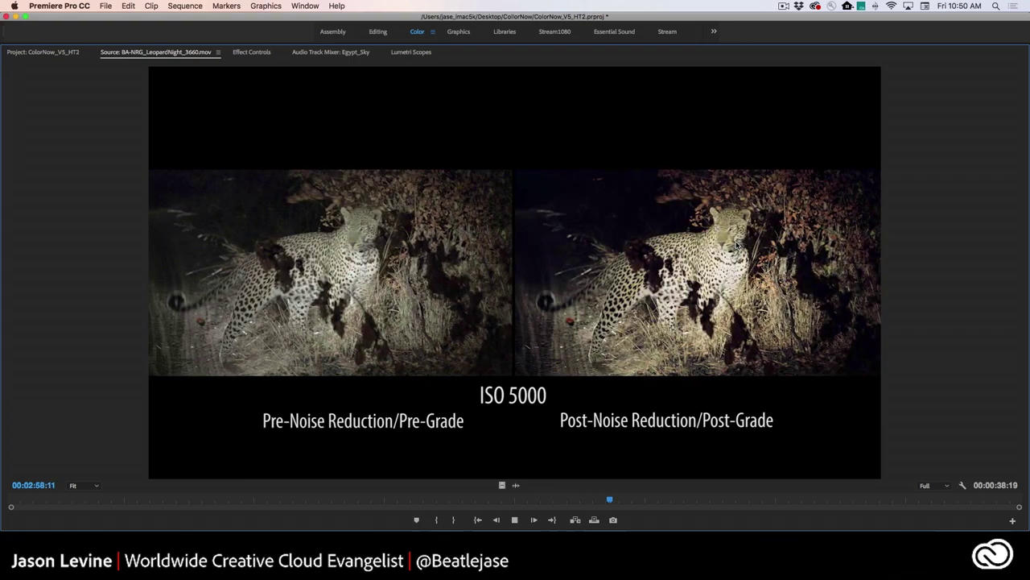
key("space")
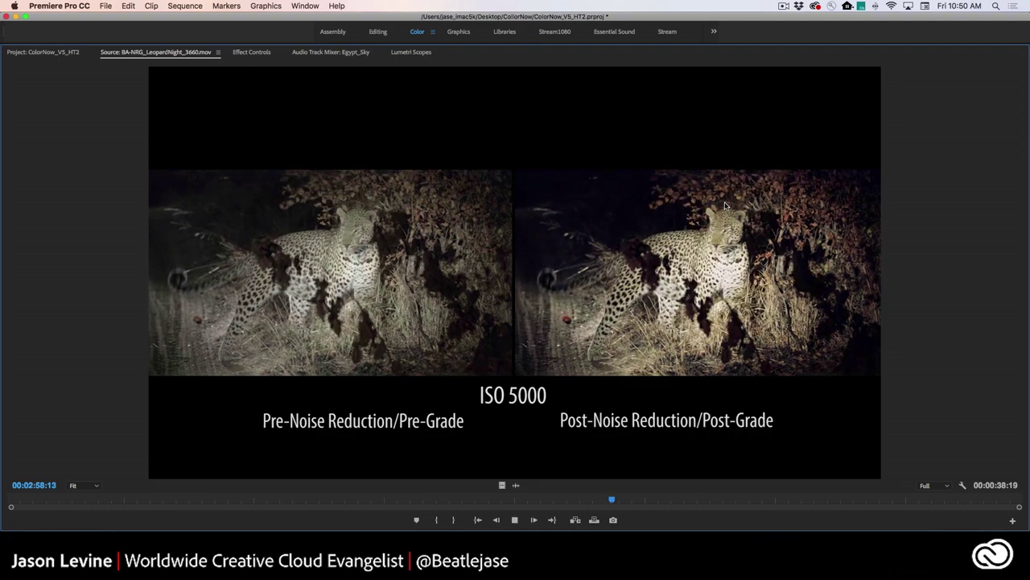
key("k")
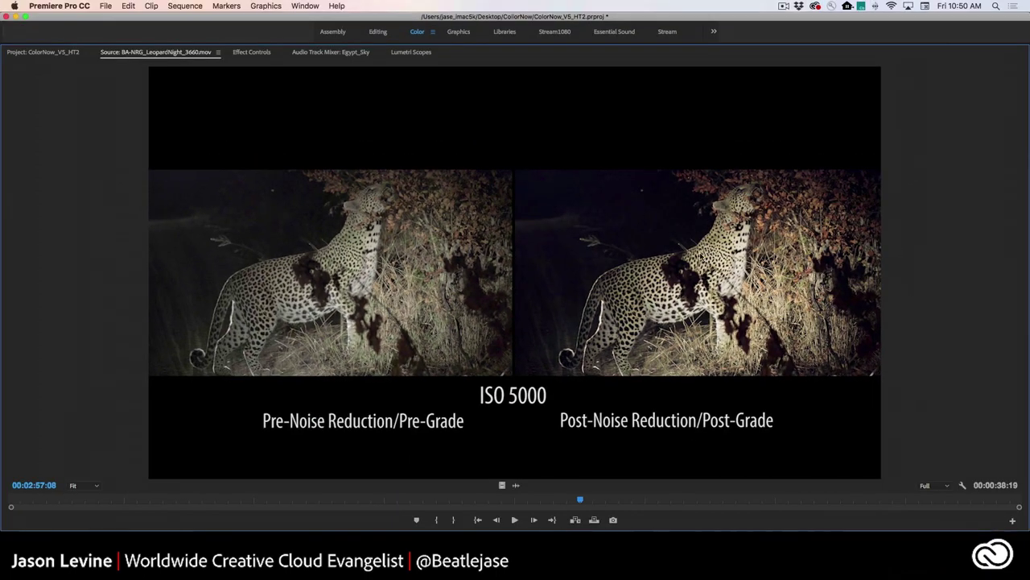
key("grave")
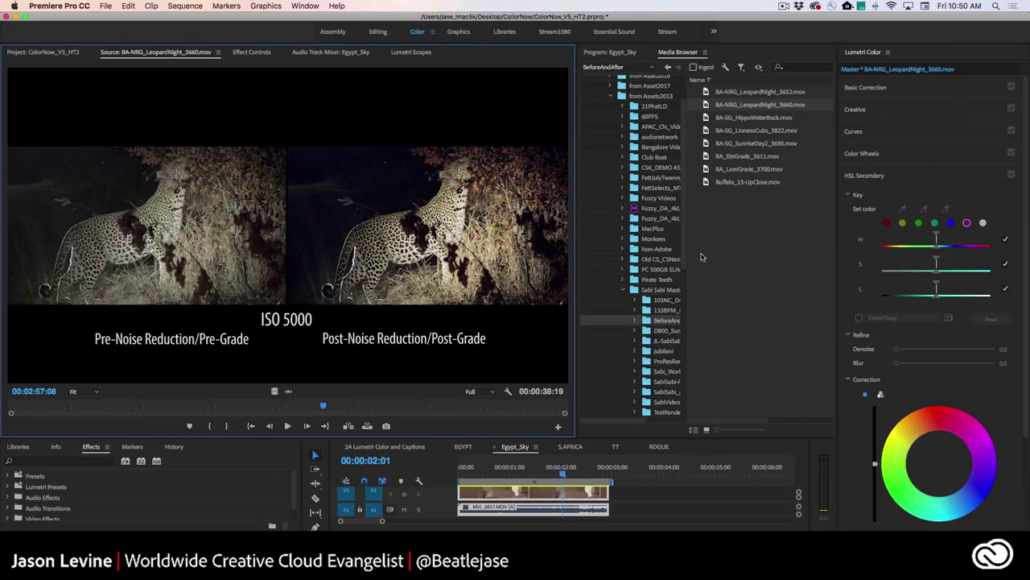
Step: Play BA-SG_LionessCubs_3822.mov's pre/post-stabilize comparison in a maximized Source Monitor, then restore the workspace
double_click(705, 131)
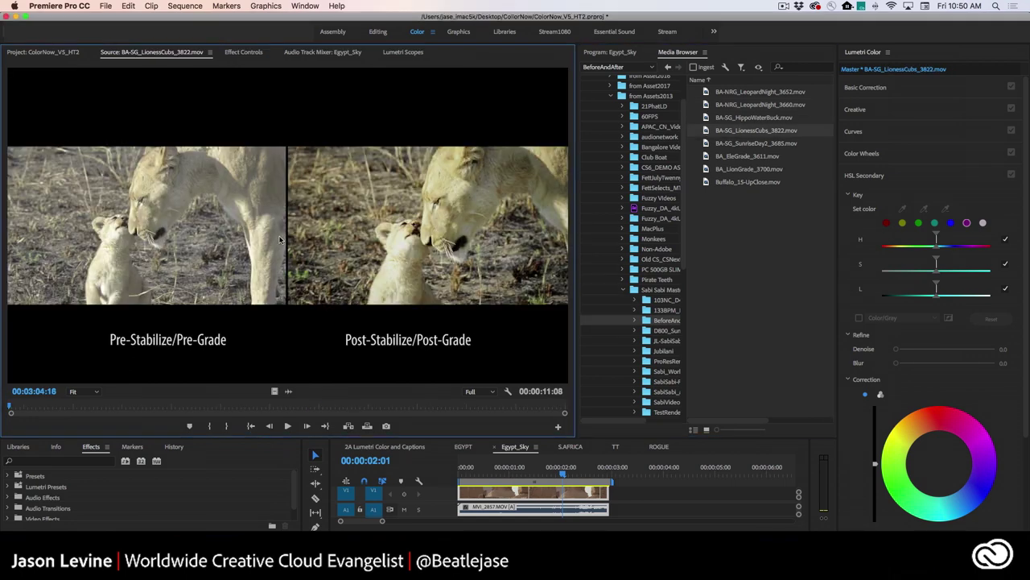
key("space")
key("grave")
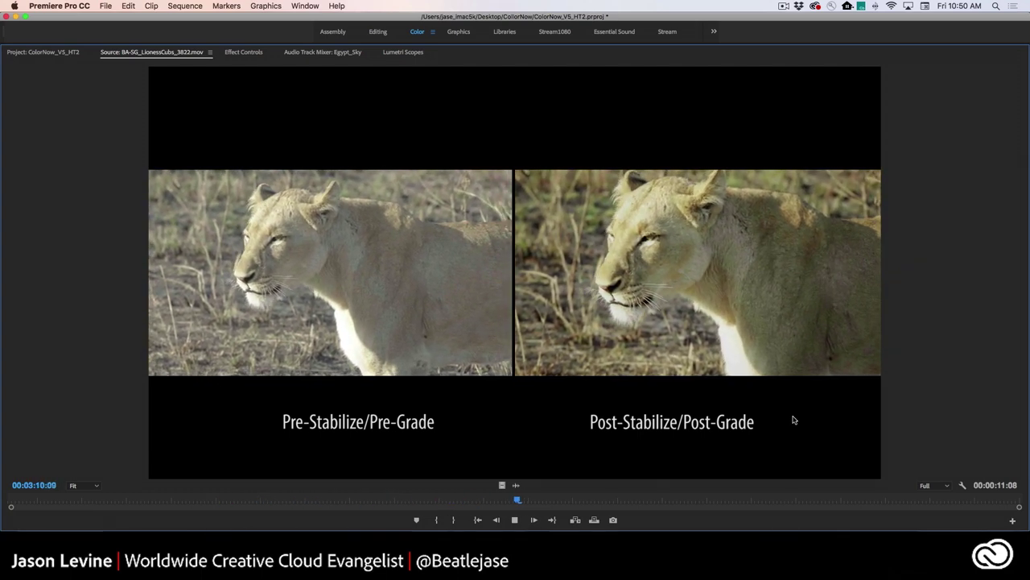
key("space")
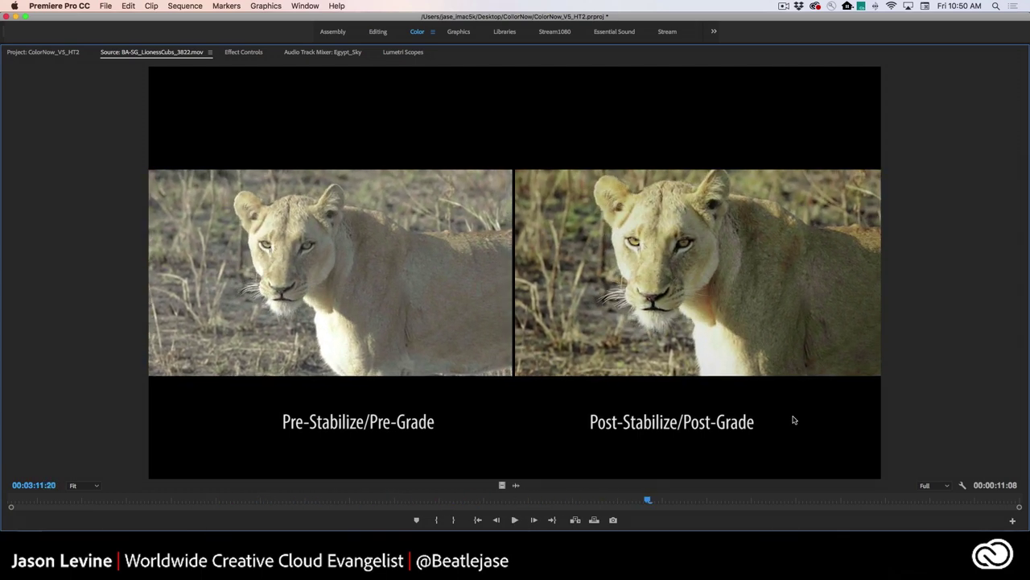
key("grave")
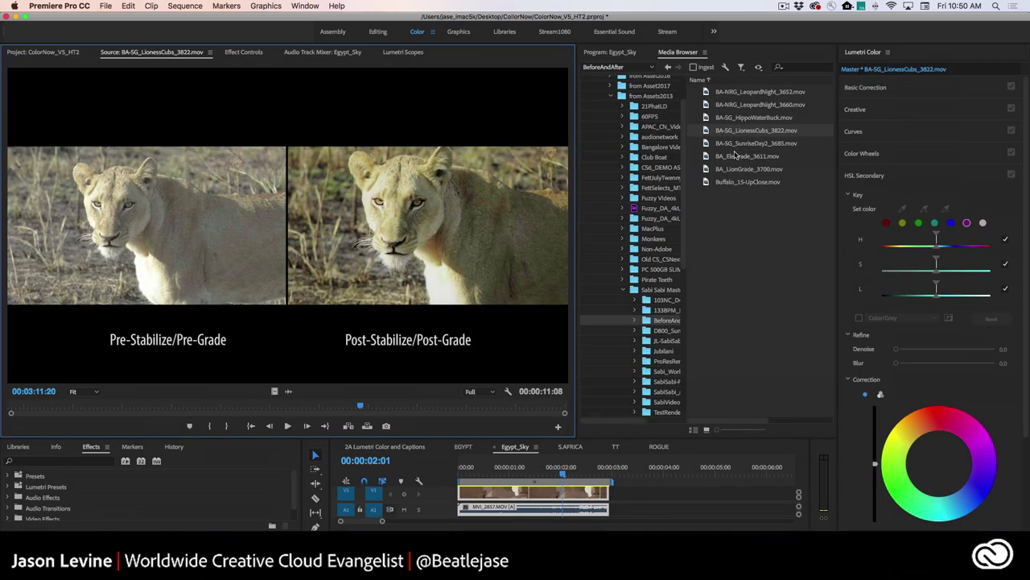
Step: Watch the BA-SG_SunriseDay2_3685.mov sunrise grade comparison maximized, then stop and restore the workspace
double_click(722, 144)
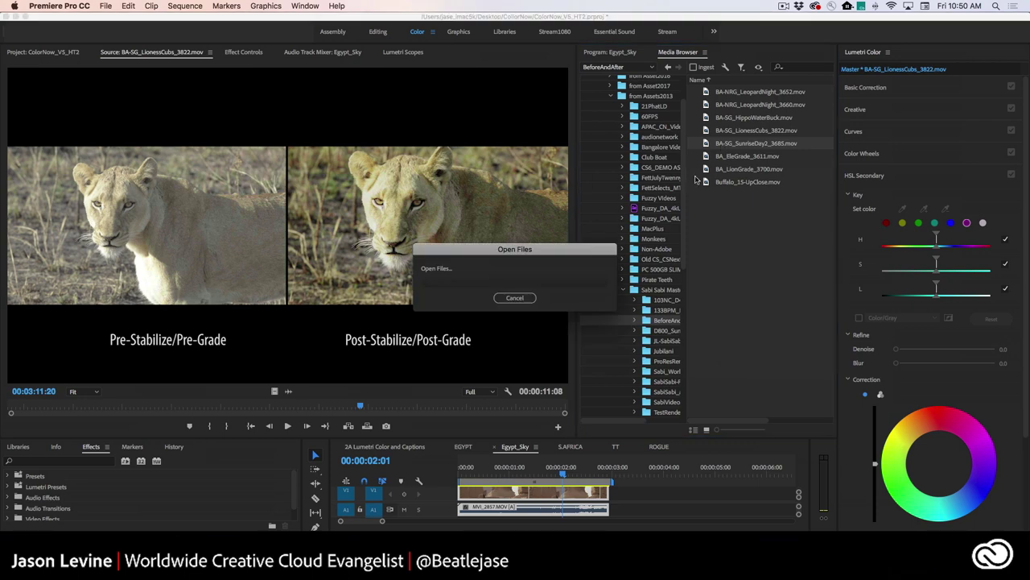
key("grave")
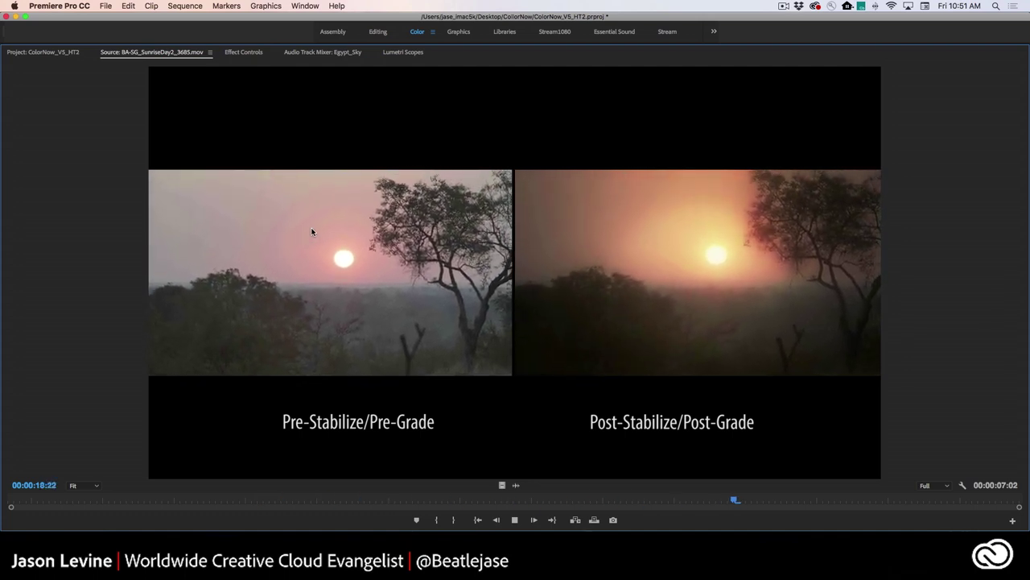
key("space")
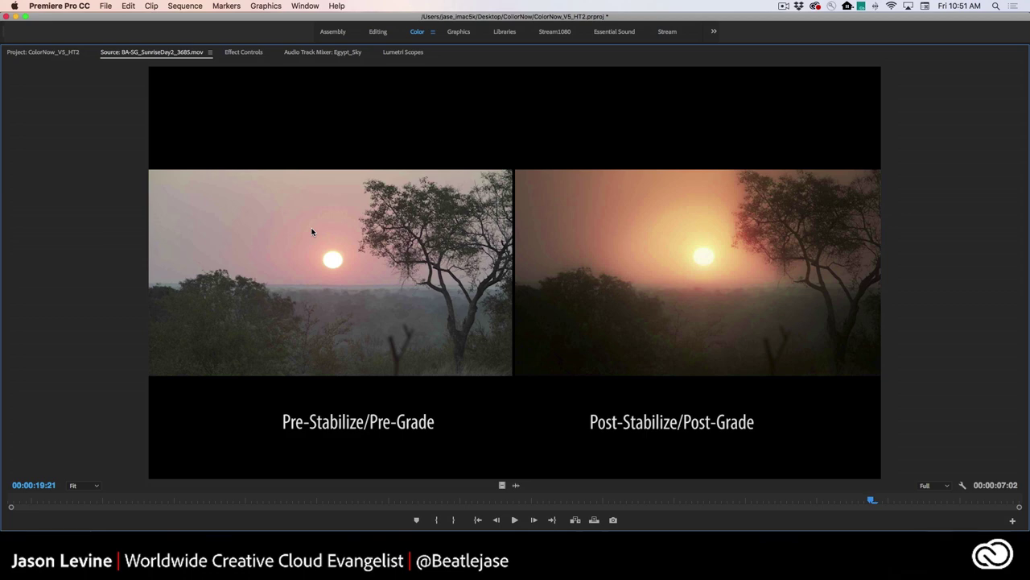
key("grave")
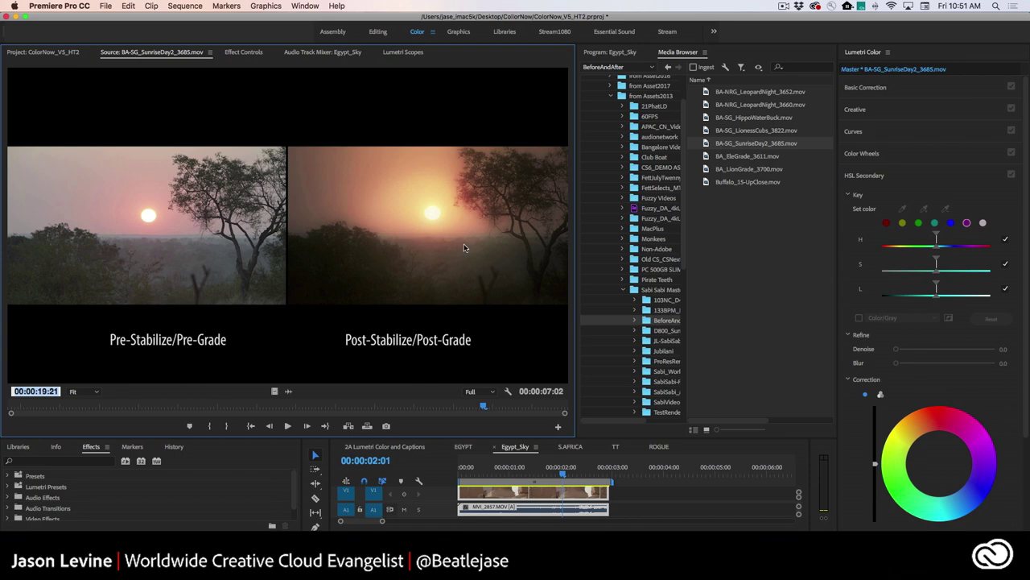
Step: Play the BA_EleGrade_3611.mov elephant grade comparison full-frame, then return to the Media Browser list
double_click(709, 157)
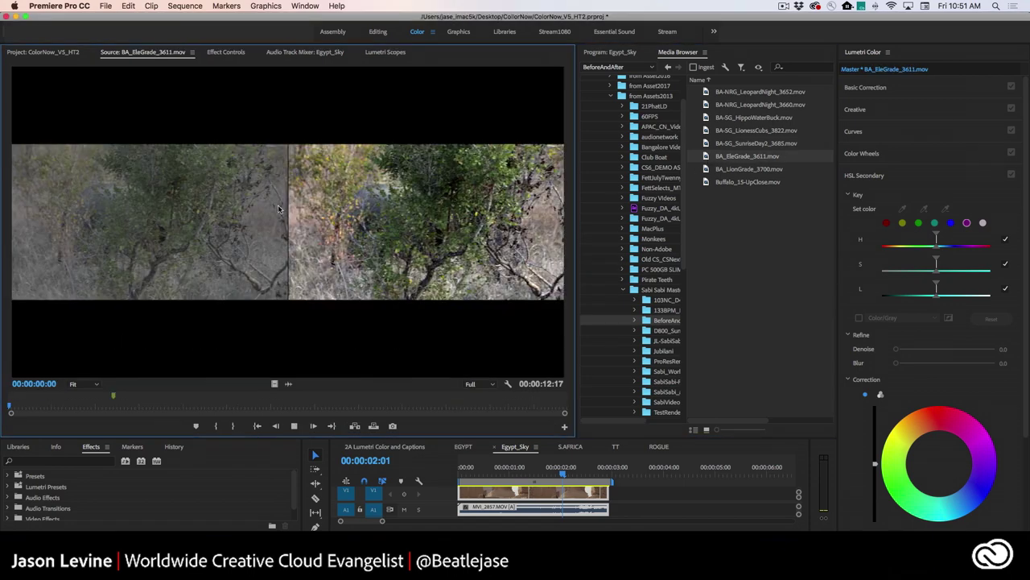
key("grave")
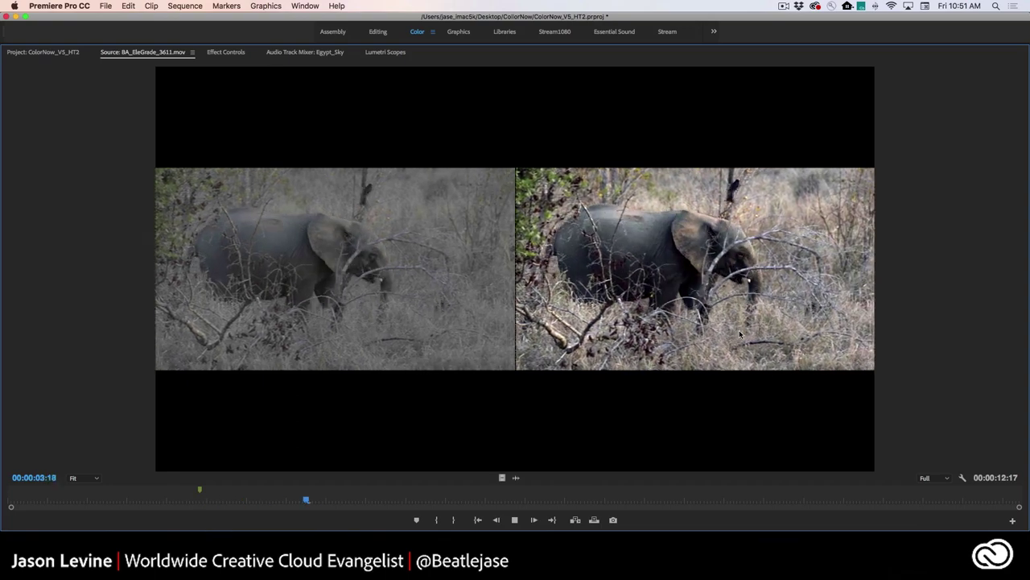
key("grave")
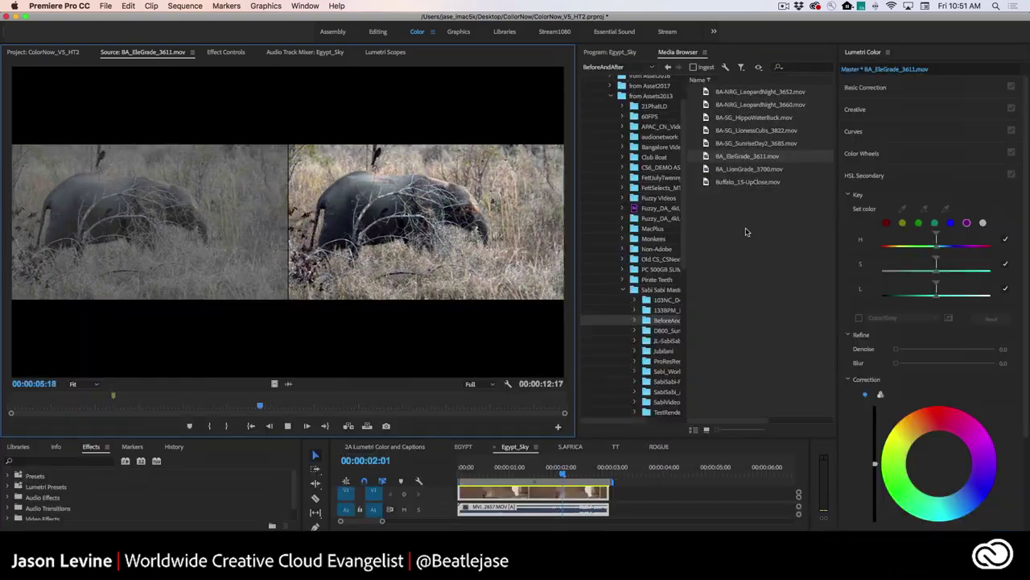
left_click(746, 220)
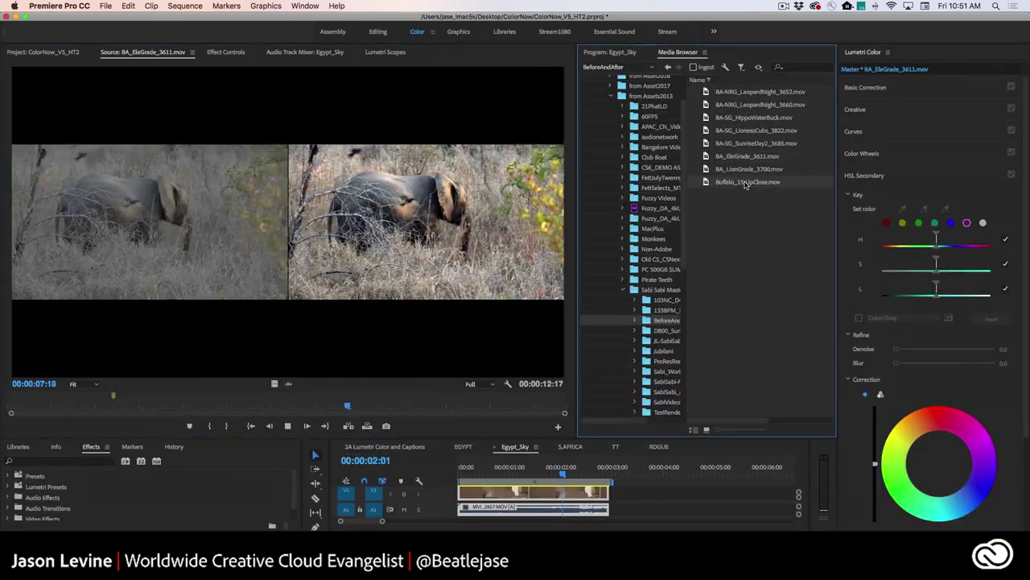
Step: Preview Buffalo_15-UpClose.mov, then show BA_LionGrade_3700.mov's lion comparison in a maximized Source Monitor
double_click(746, 182)
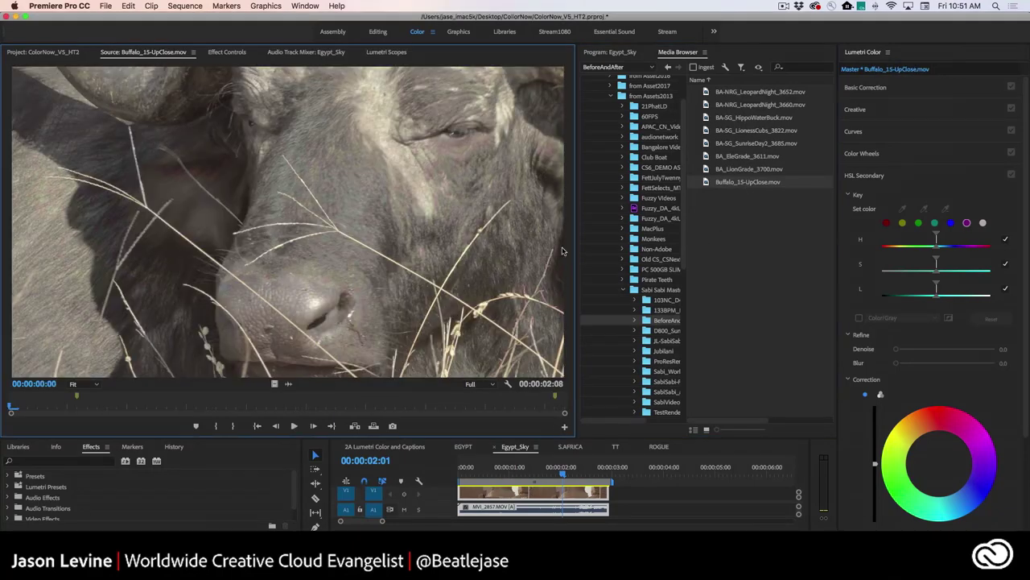
double_click(748, 169)
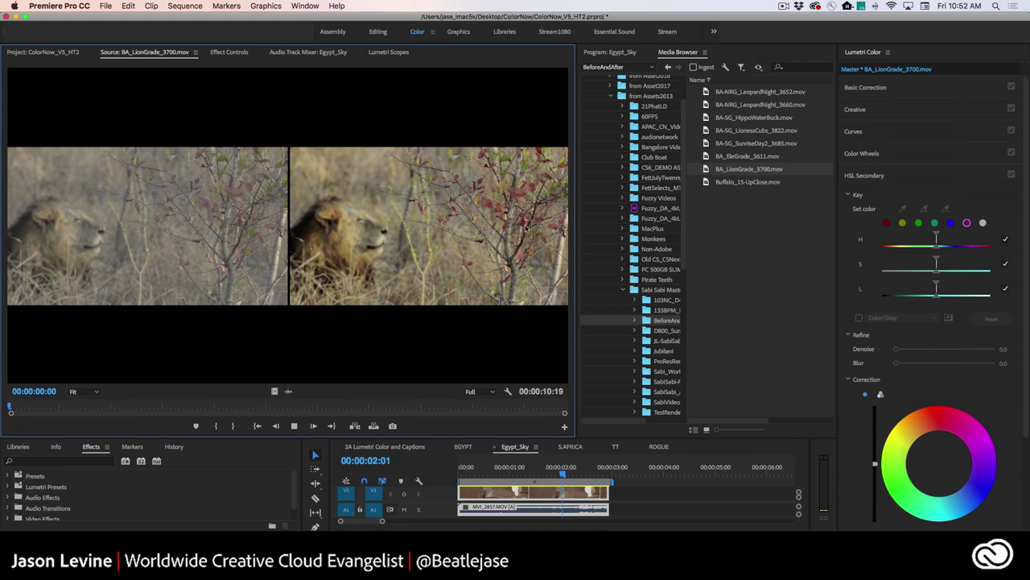
key("grave")
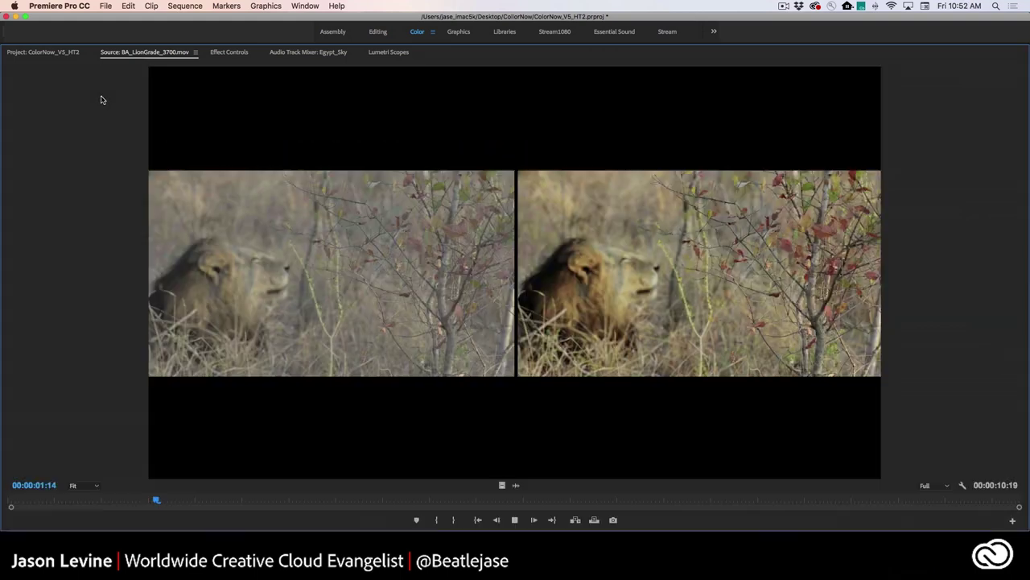